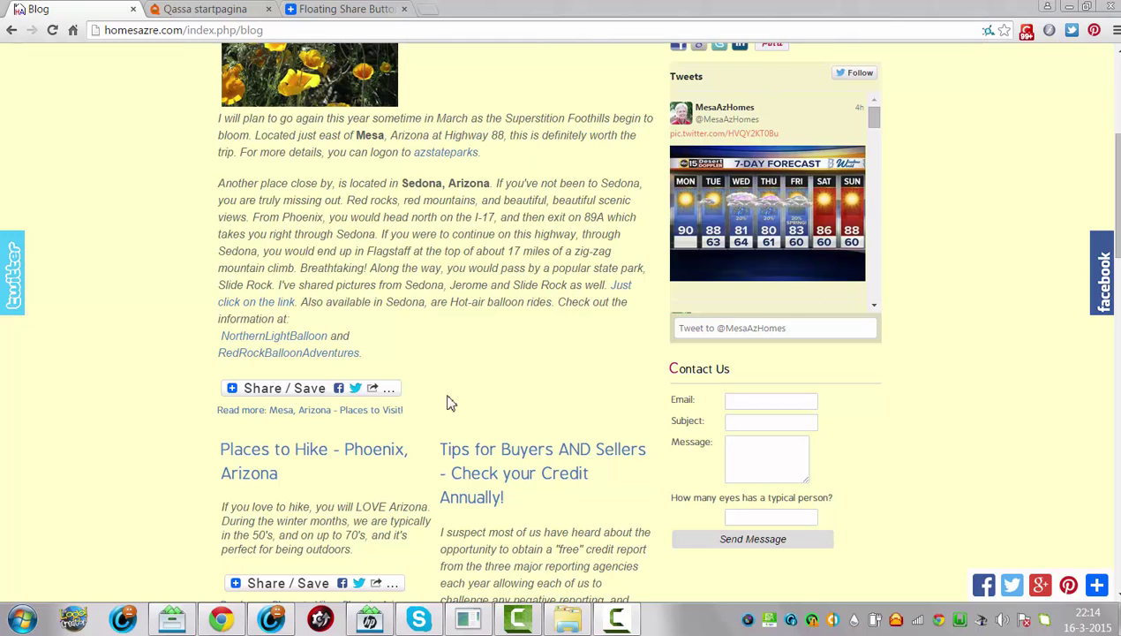
Browse the full list of sharing services for the Mesa, Arizona article, search it for "twi", and clear the search
{"action": "mouse_move", "coordinate": [344, 390]}
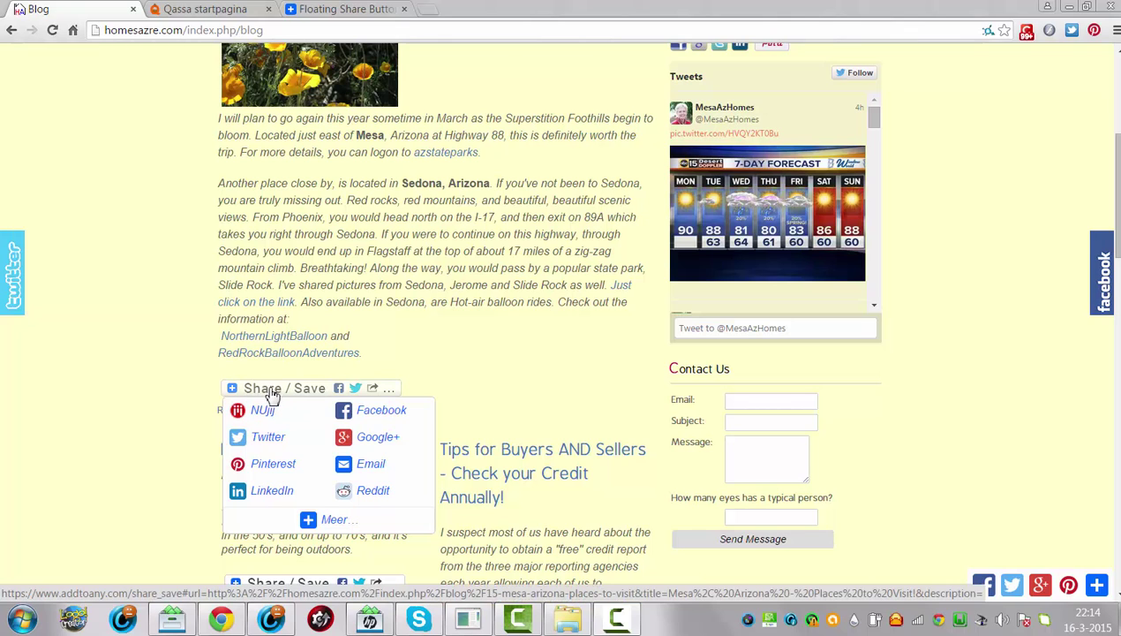
{"action": "left_click", "coordinate": [314, 523]}
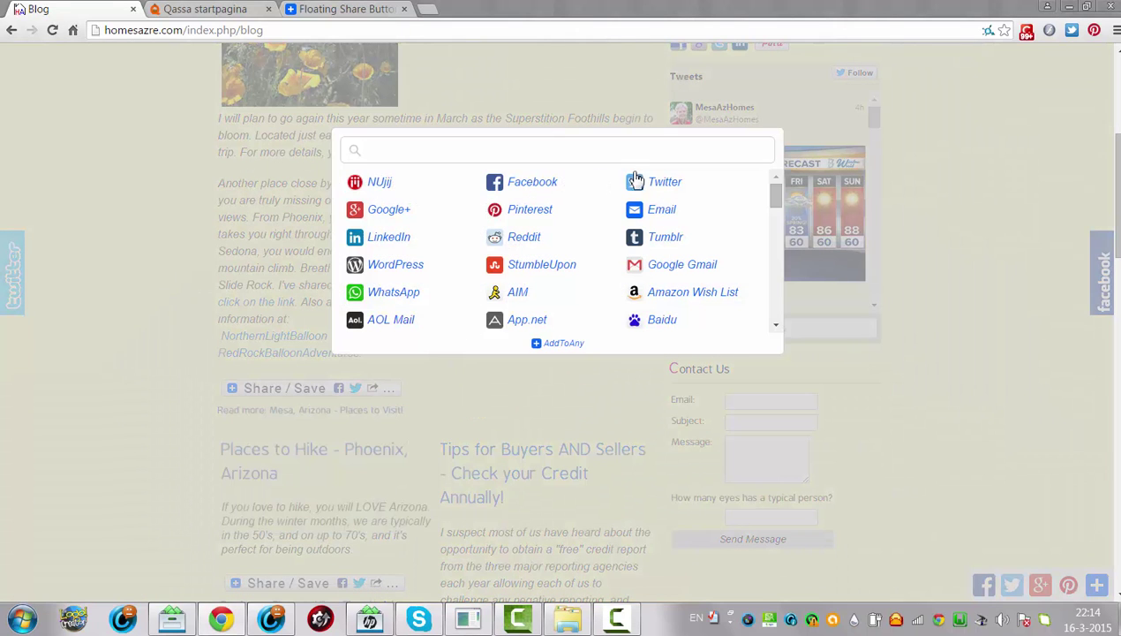
{"action": "left_click_drag", "start_coordinate": [776, 194], "coordinate": [790, 330]}
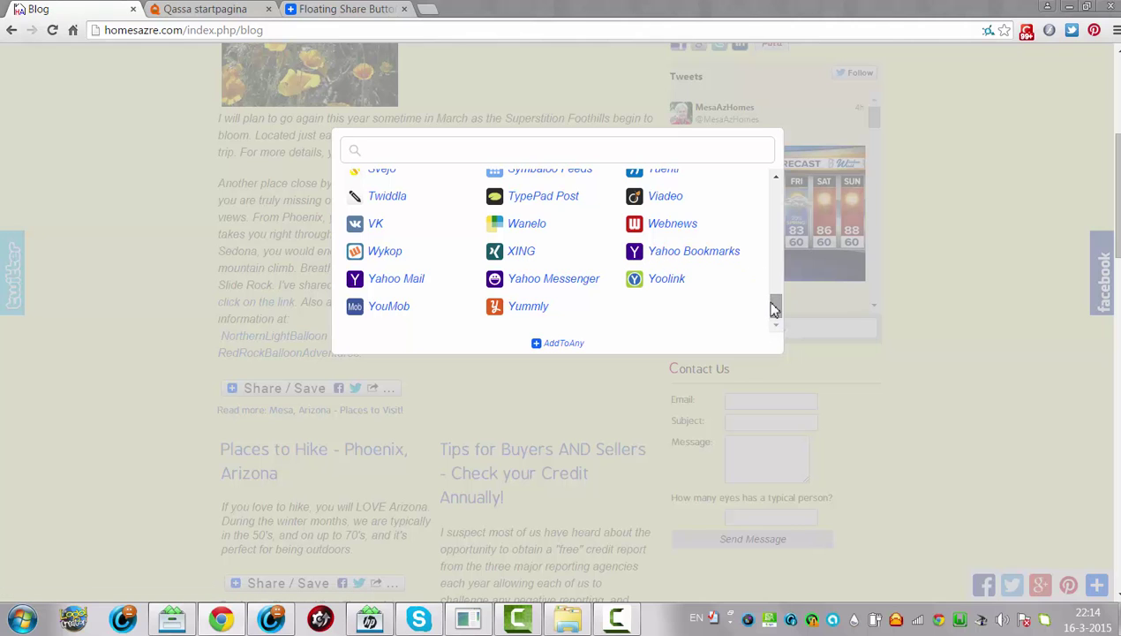
{"action": "left_click_drag", "start_coordinate": [774, 306], "coordinate": [378, 133]}
{"action": "type", "text": "twi"}
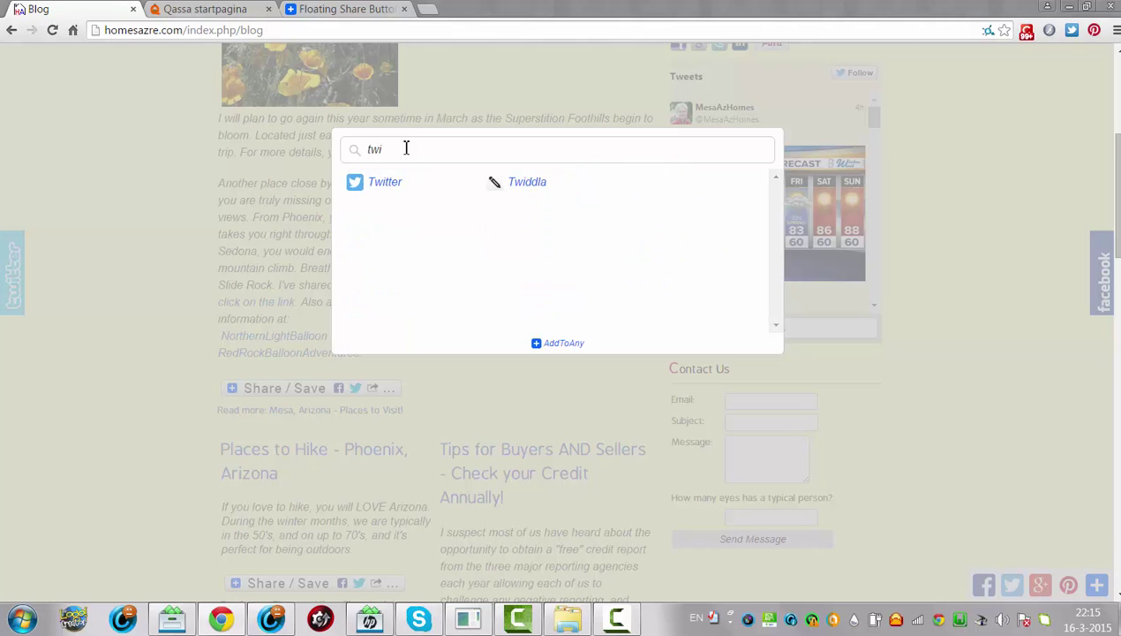
{"action": "key", "text": "BackSpace"}
{"action": "key", "text": "BackSpace"}
{"action": "key", "text": "BackSpace"}
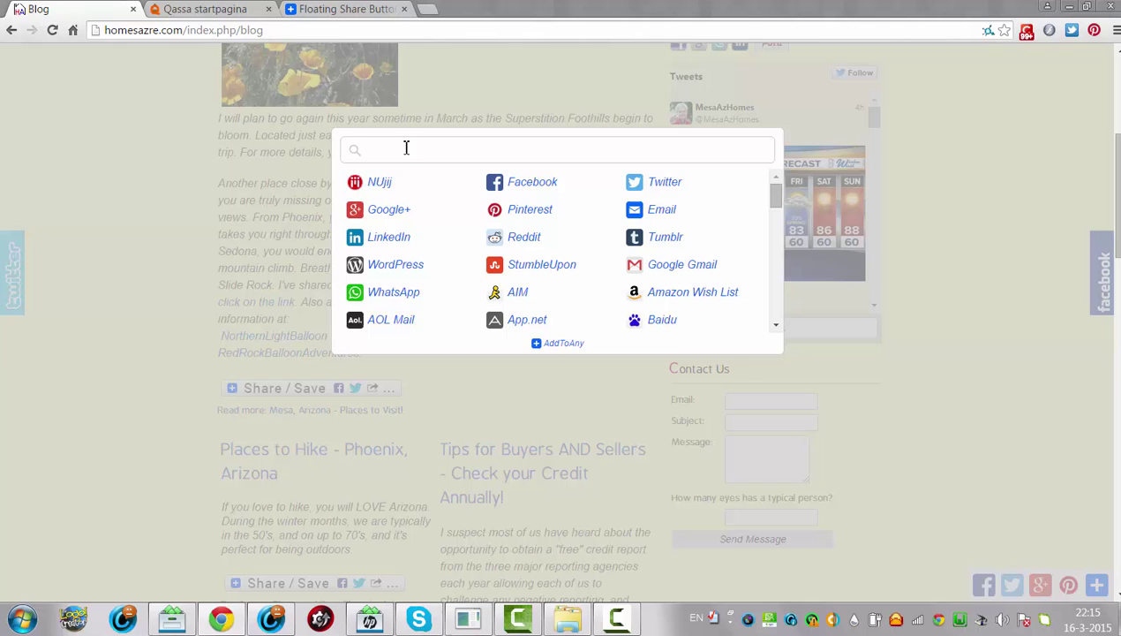
Preview sharing the Mesa, Arizona article on Twitter, then close the tweet window and the list of sharing services
{"action": "left_click", "coordinate": [665, 182]}
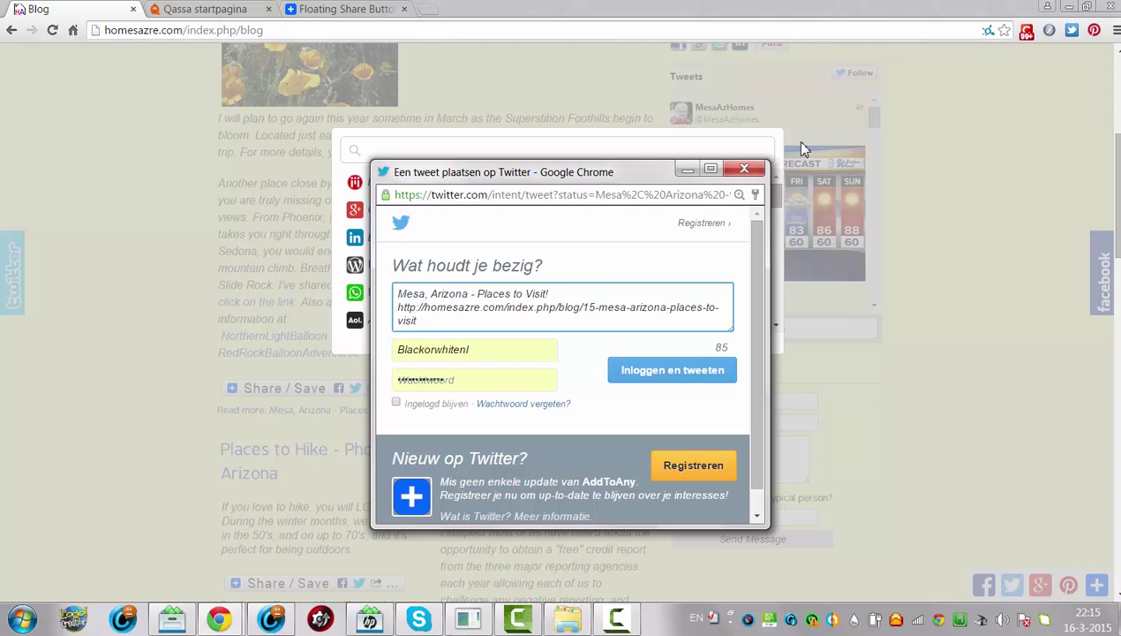
{"action": "left_click", "coordinate": [745, 167]}
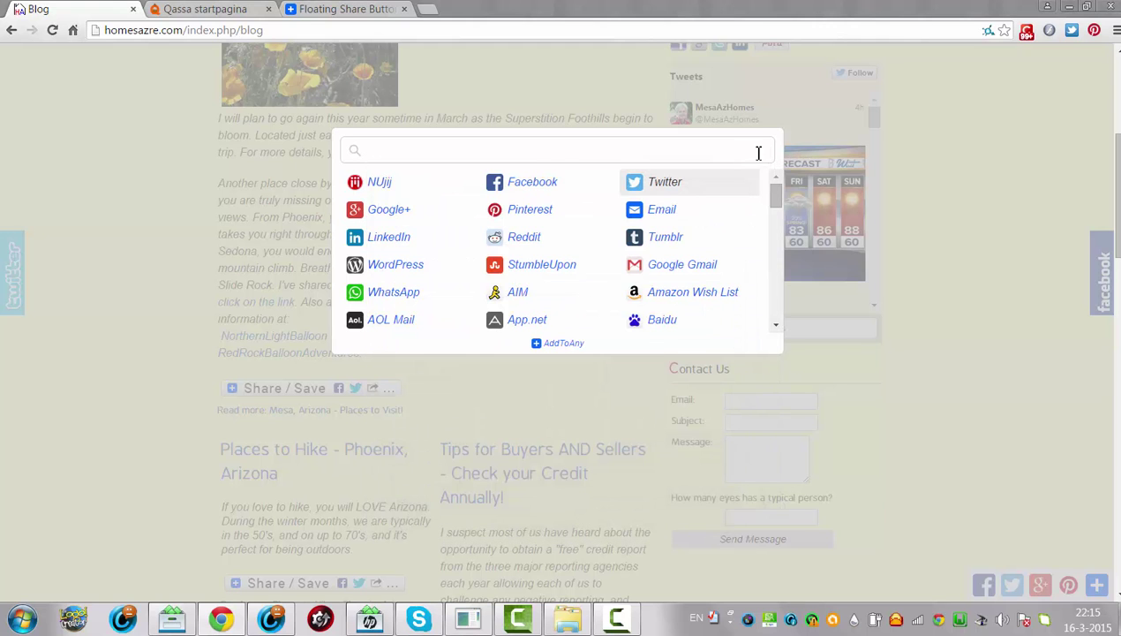
{"action": "left_click", "coordinate": [785, 413]}
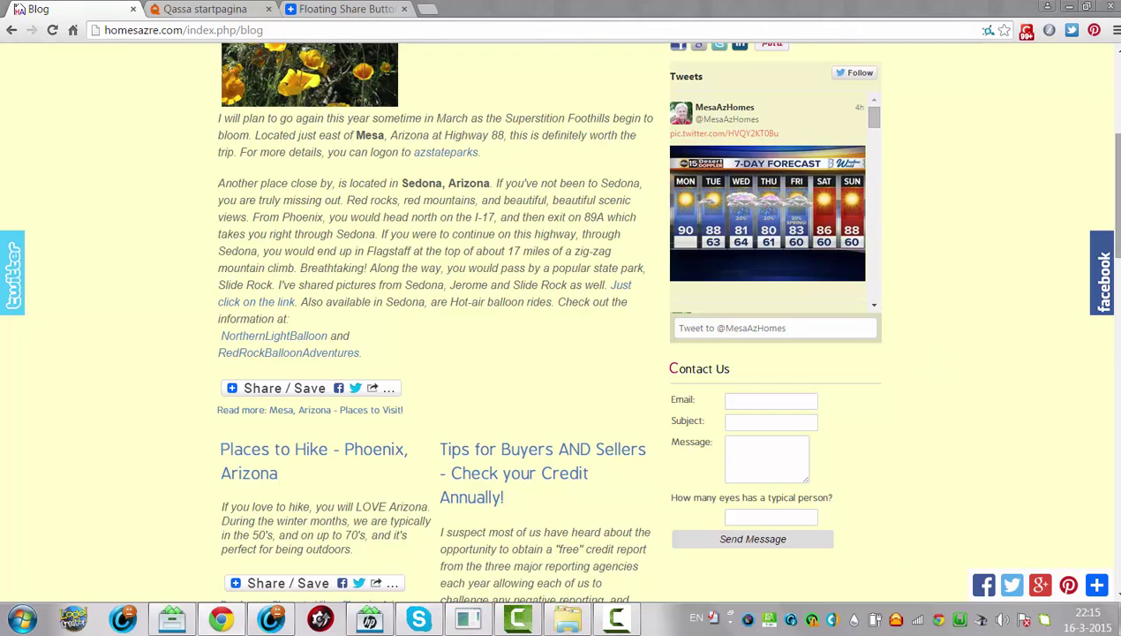
Preview the Facebook share window from the floating share buttons, close it, and review the blog page from the start
{"action": "left_click_drag", "start_coordinate": [1115, 194], "coordinate": [1115, 467]}
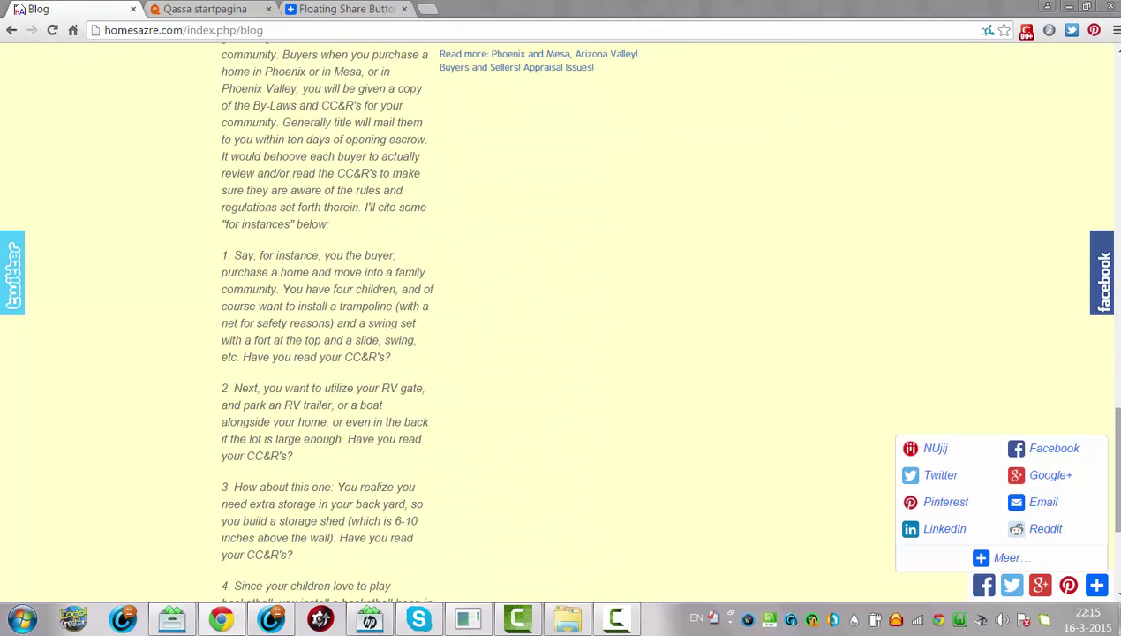
{"action": "mouse_move", "coordinate": [1108, 590]}
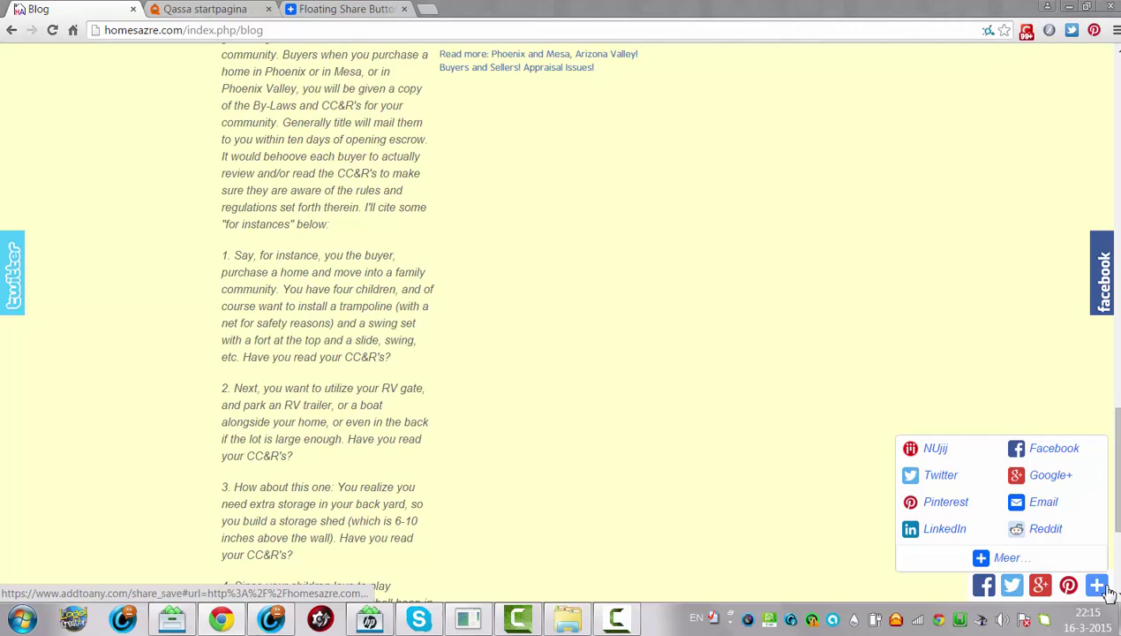
{"action": "left_click", "coordinate": [1053, 457]}
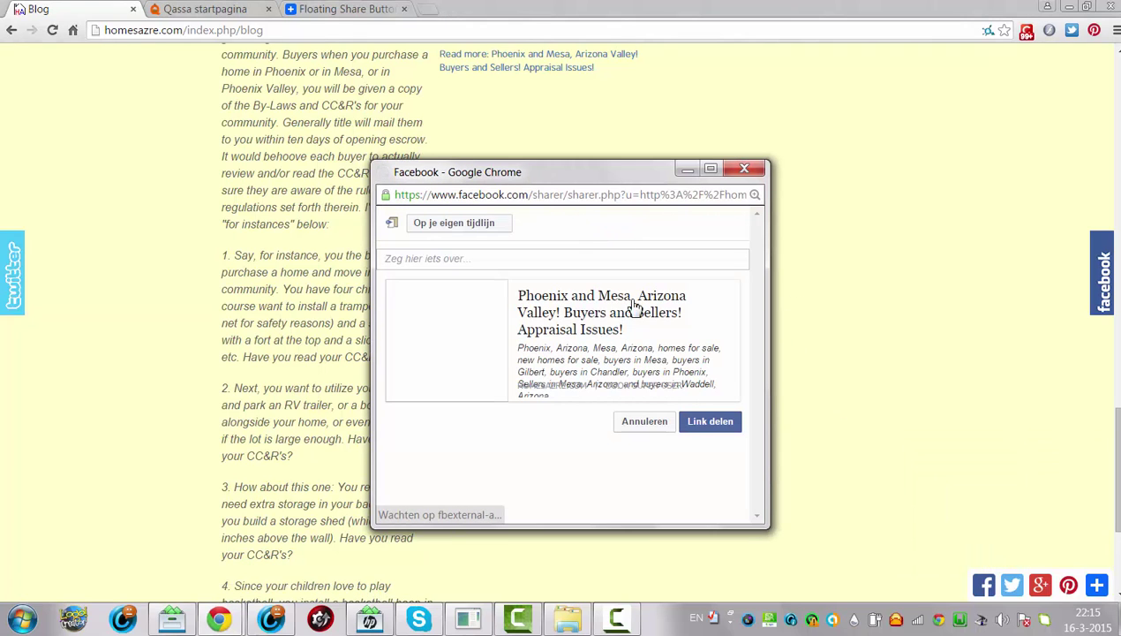
{"action": "left_click", "coordinate": [744, 168]}
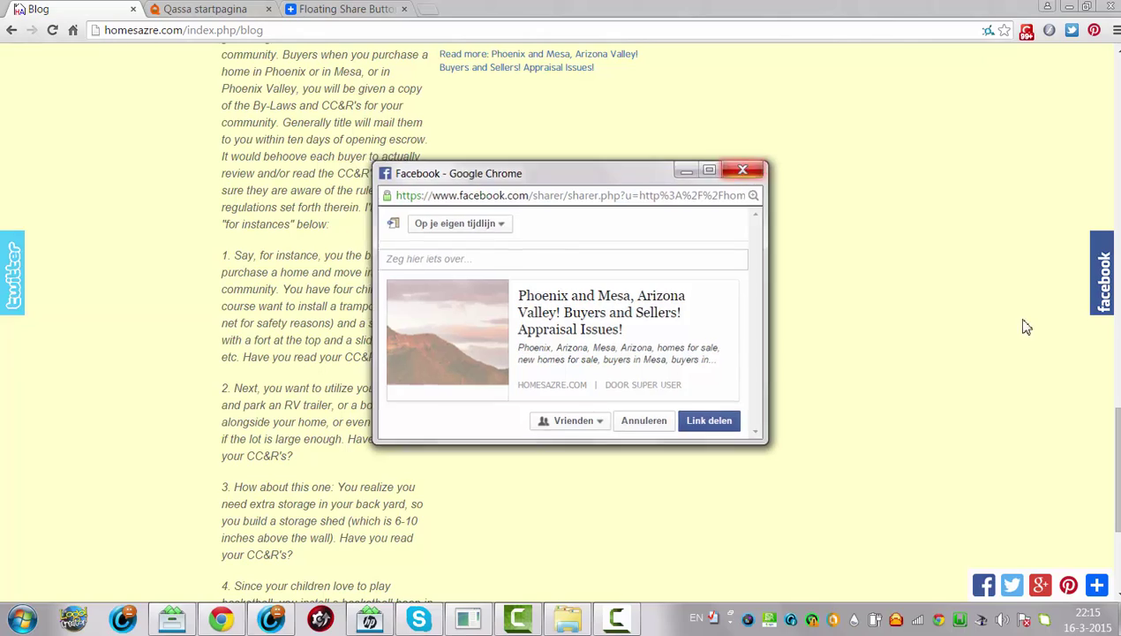
{"action": "scroll", "coordinate": [1086, 75], "scroll_direction": "up", "scroll_amount": 15}
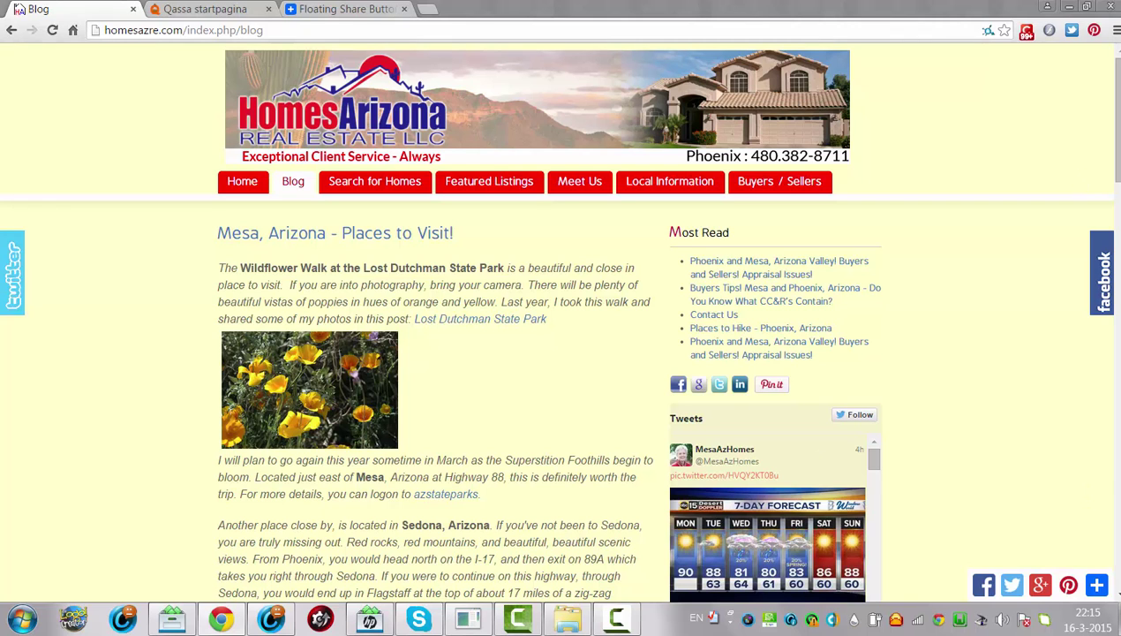
{"action": "scroll", "coordinate": [1114, 191], "scroll_direction": "down", "scroll_amount": 3}
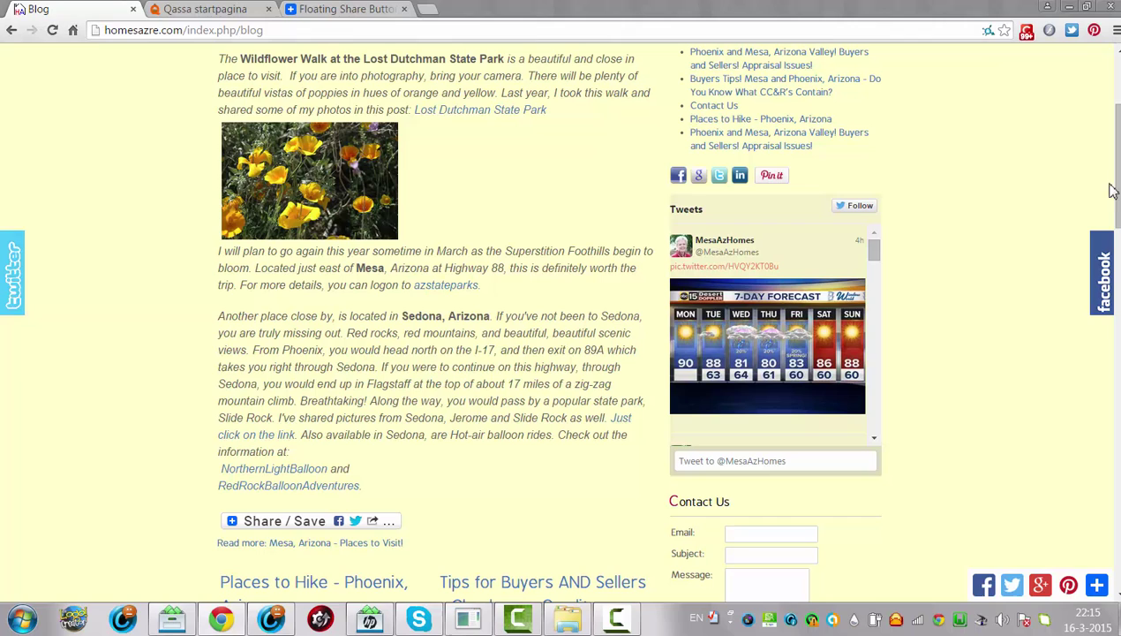
Open the WampServer localhost page and go to the humansponsors30 site
{"action": "left_click", "coordinate": [961, 623]}
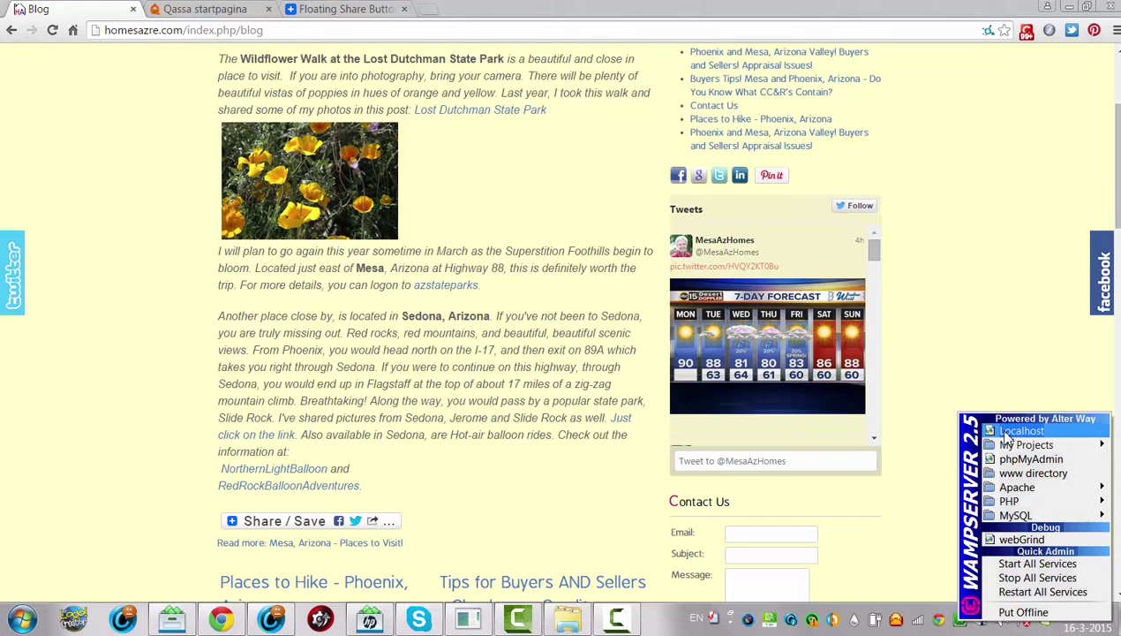
{"action": "left_click", "coordinate": [1007, 433]}
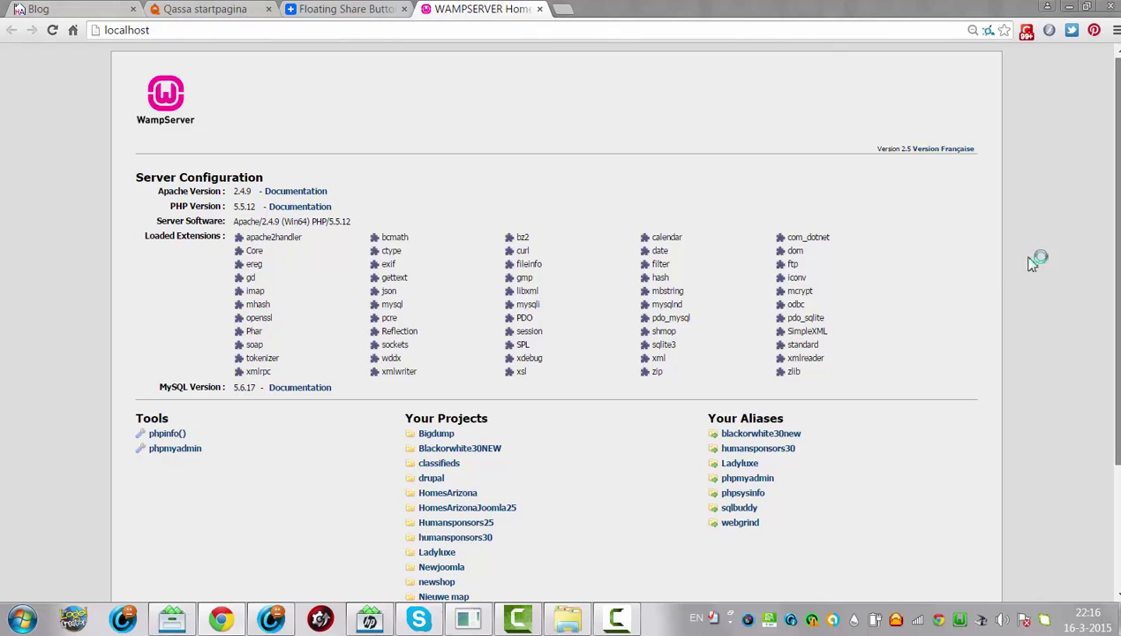
{"action": "left_click", "coordinate": [781, 458]}
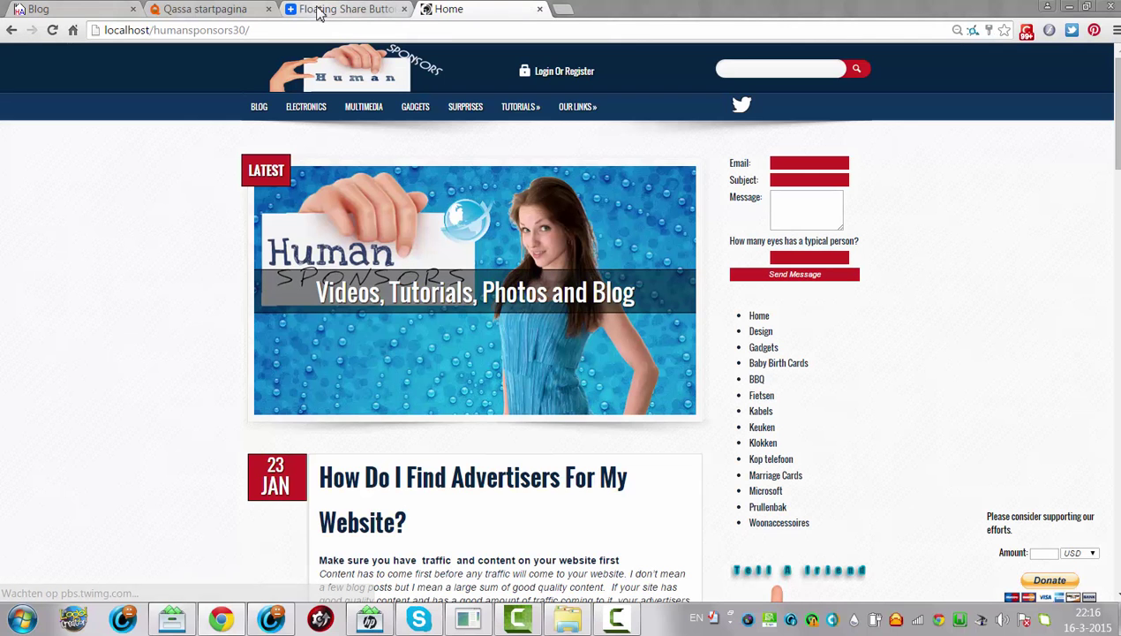
Go to localhost/humansponsors30/administrator and log in to the Joomla back end with the prefilled credentials
{"action": "left_click", "coordinate": [299, 31]}
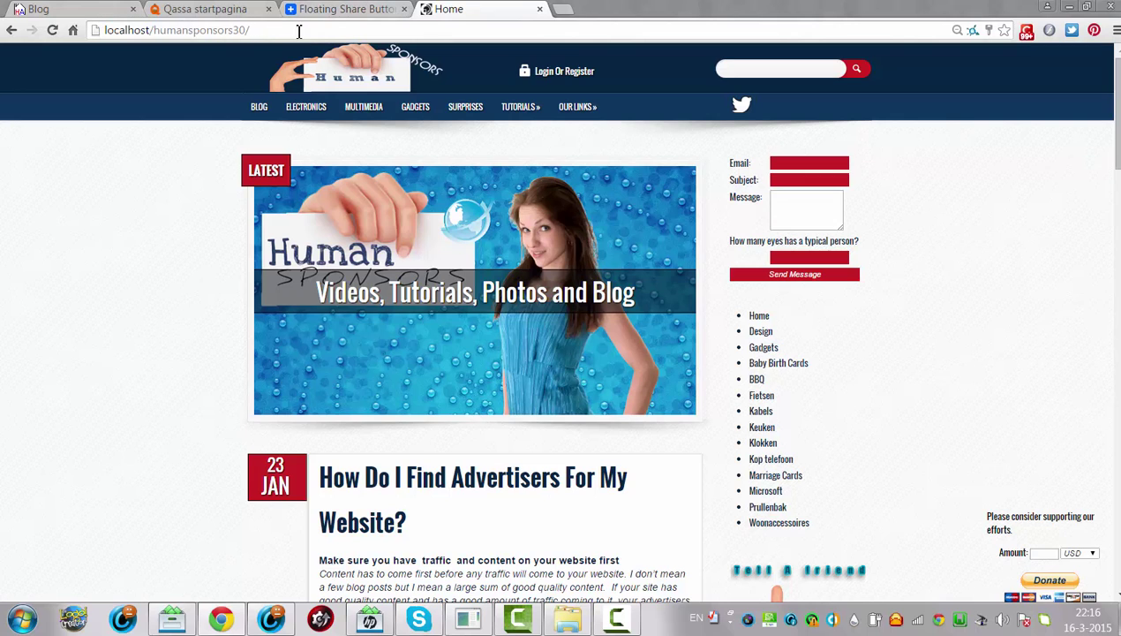
{"action": "type", "text": "ad"}
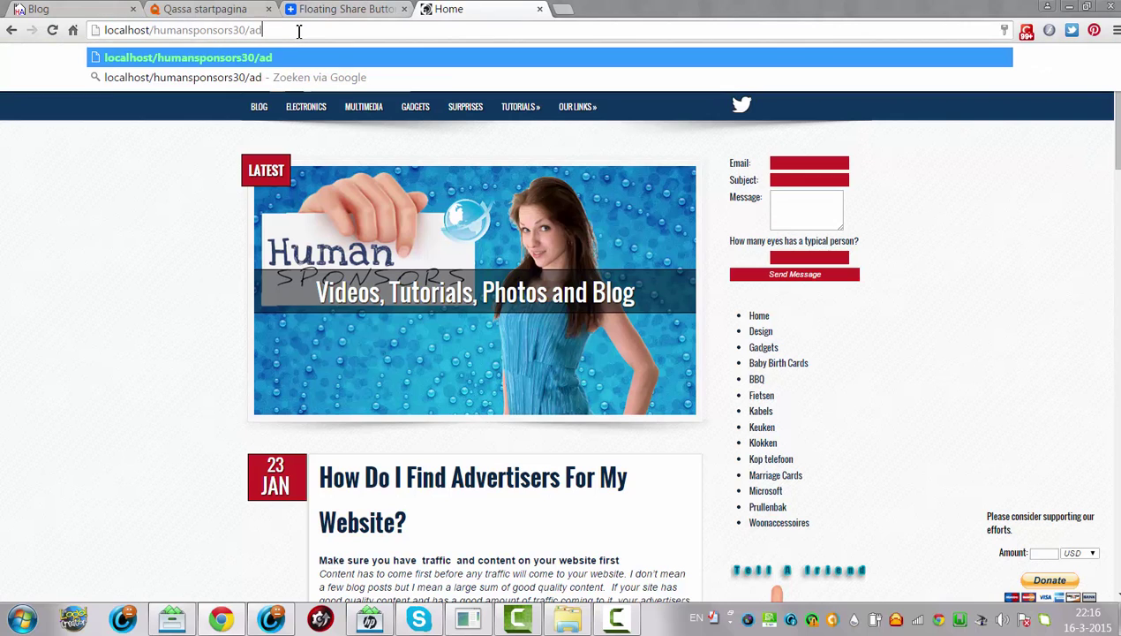
{"action": "type", "text": "ministra"}
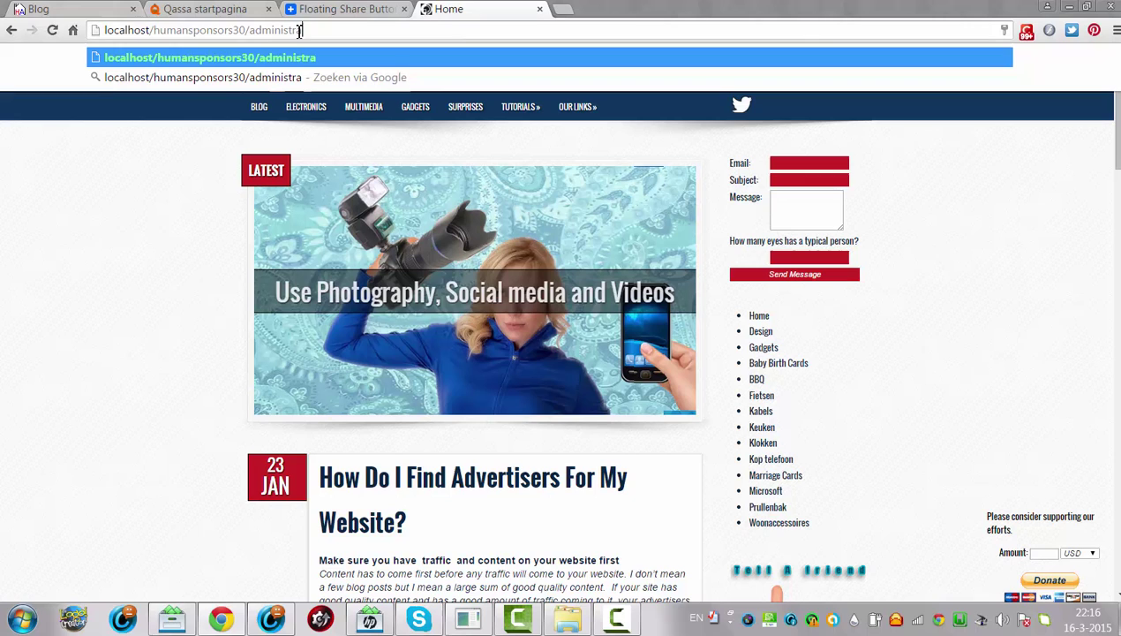
{"action": "type", "text": "tor"}
{"action": "key", "text": "Return"}
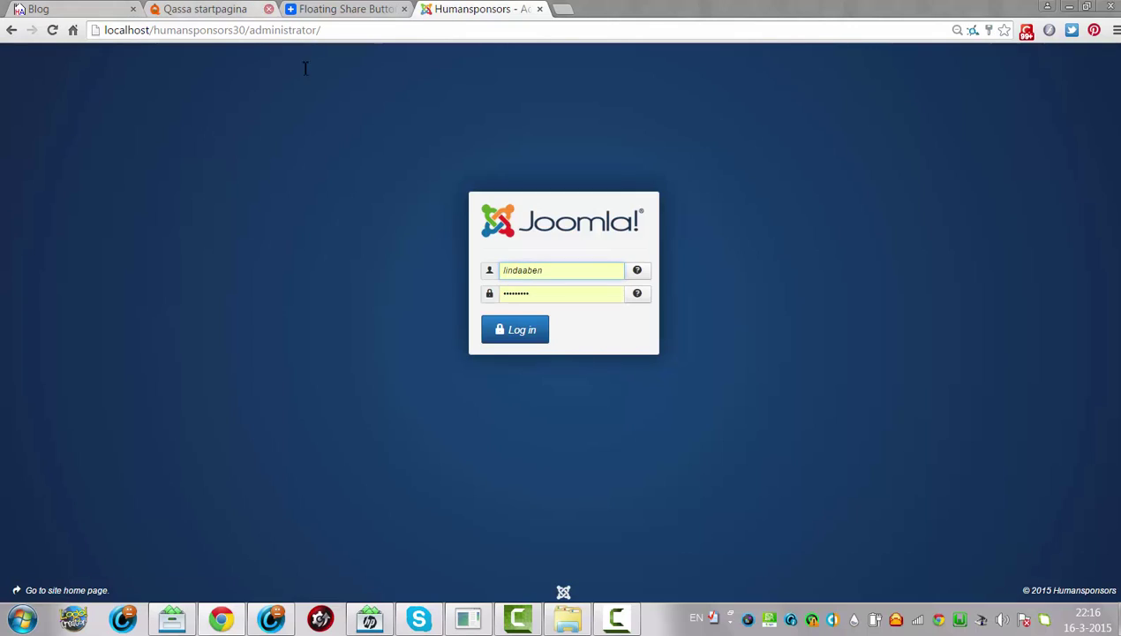
{"action": "left_click", "coordinate": [504, 330]}
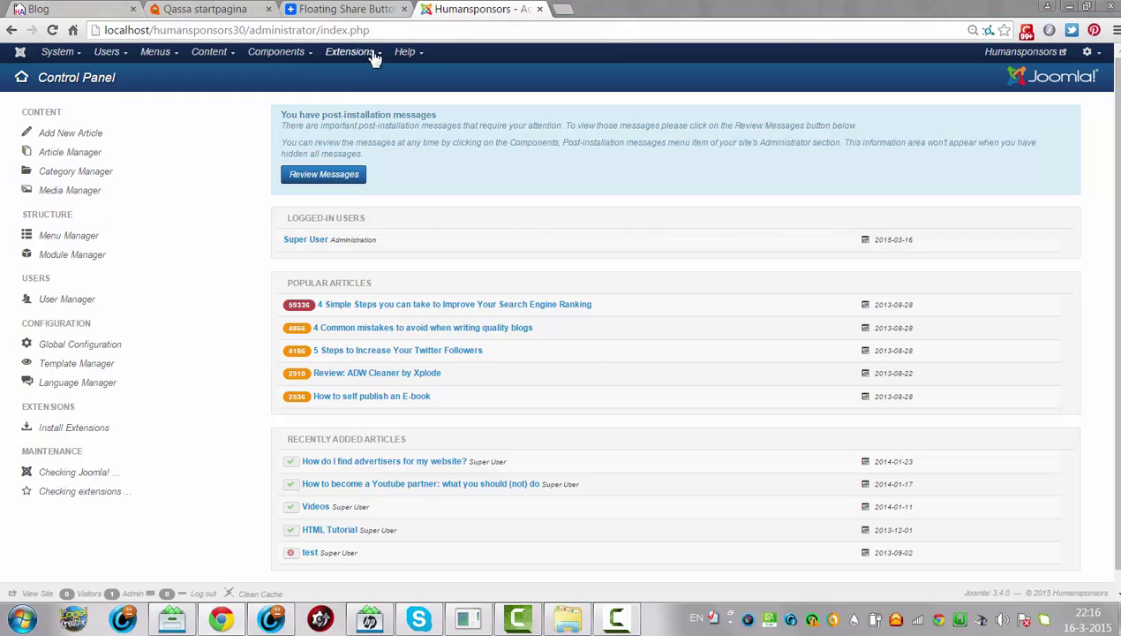
Find the Donate module in the Module Manager by searching "donate" and unpublish it
{"action": "left_click", "coordinate": [374, 54]}
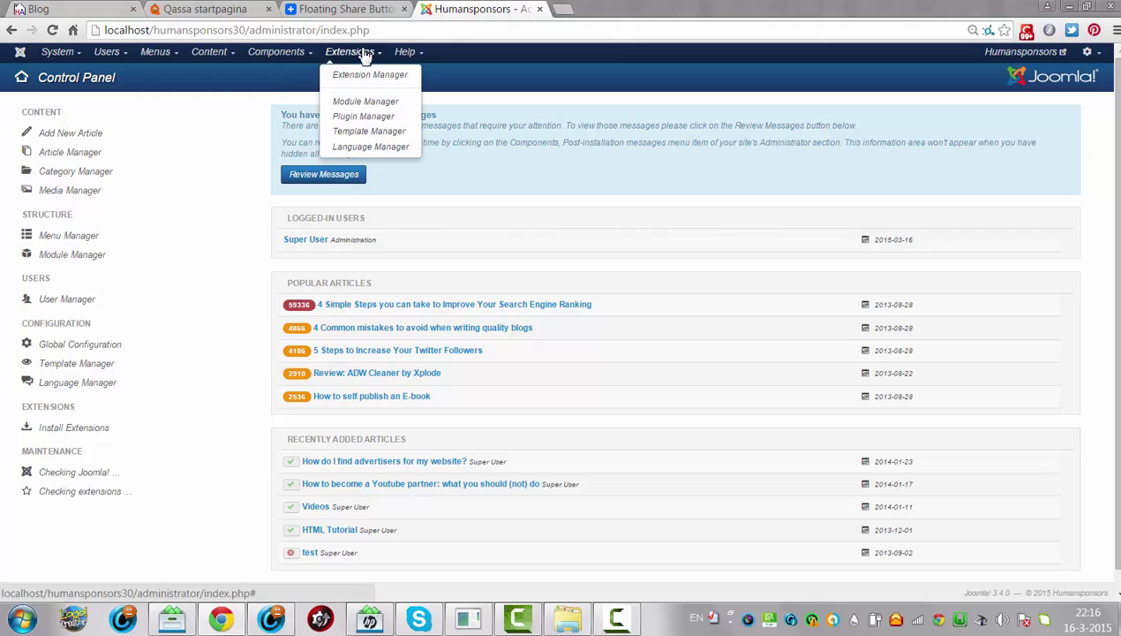
{"action": "left_click", "coordinate": [376, 104]}
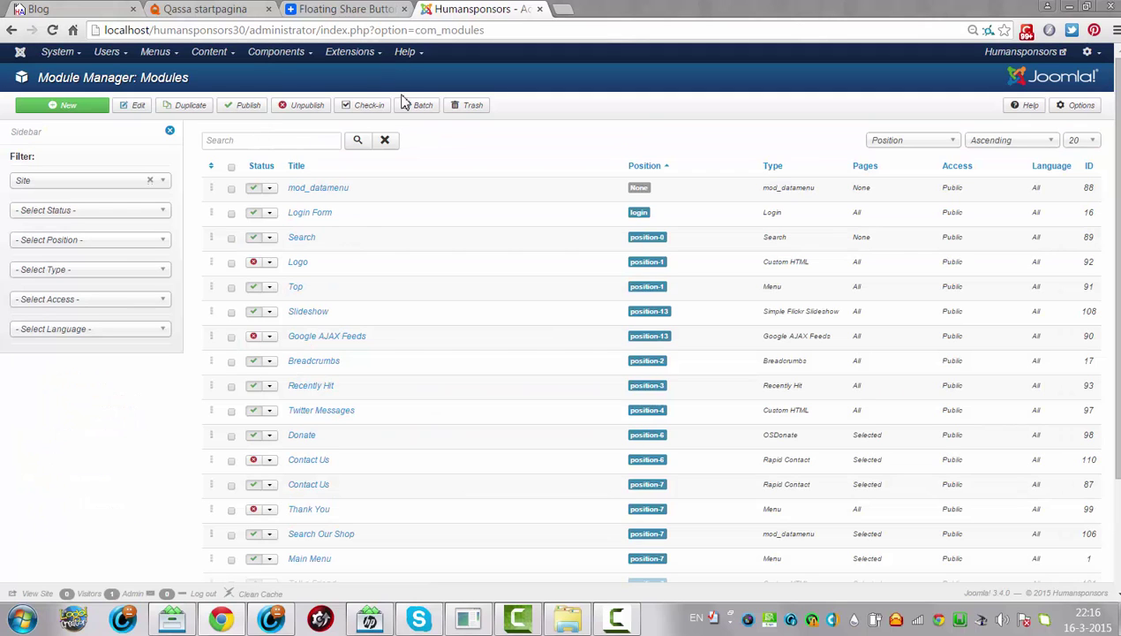
{"action": "left_click", "coordinate": [244, 143]}
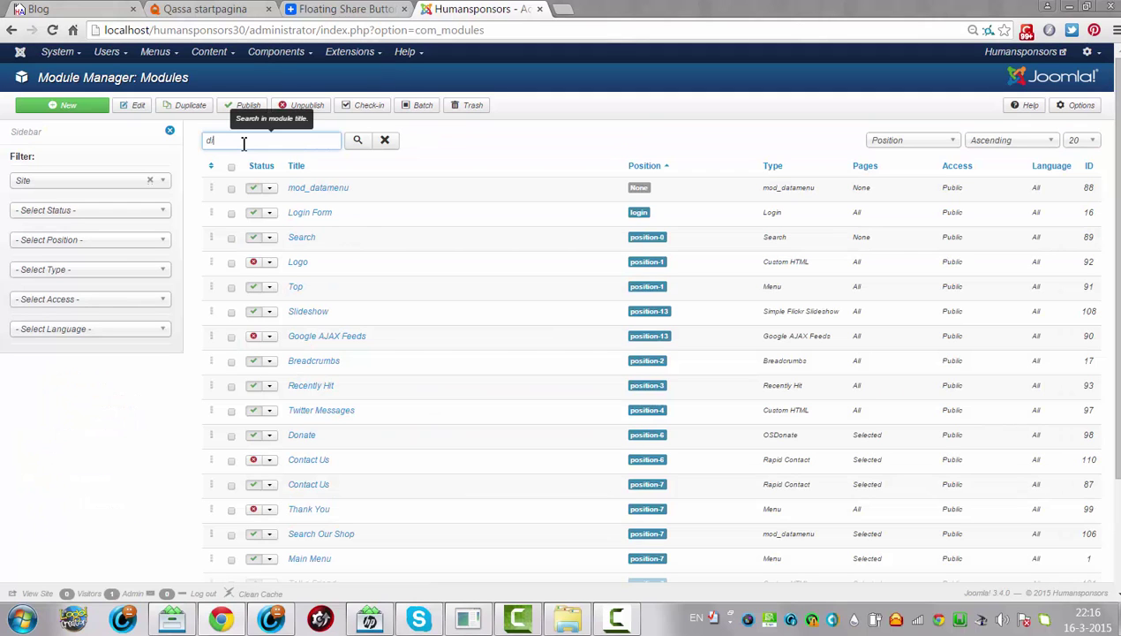
{"action": "type", "text": "donate"}
{"action": "key", "text": "Return"}
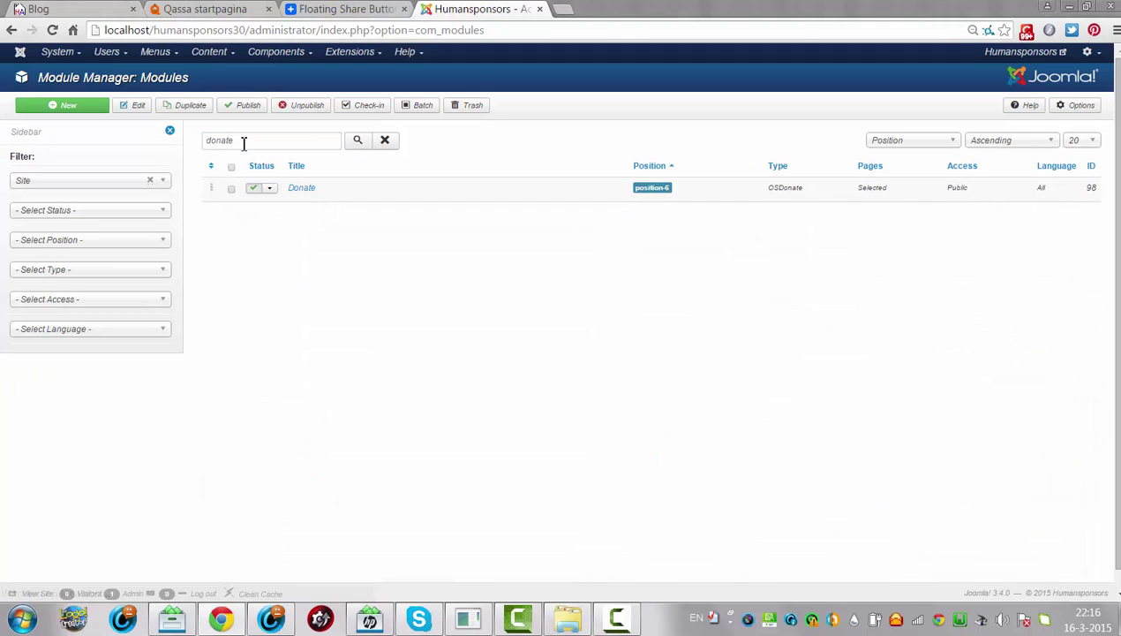
{"action": "left_click", "coordinate": [254, 191]}
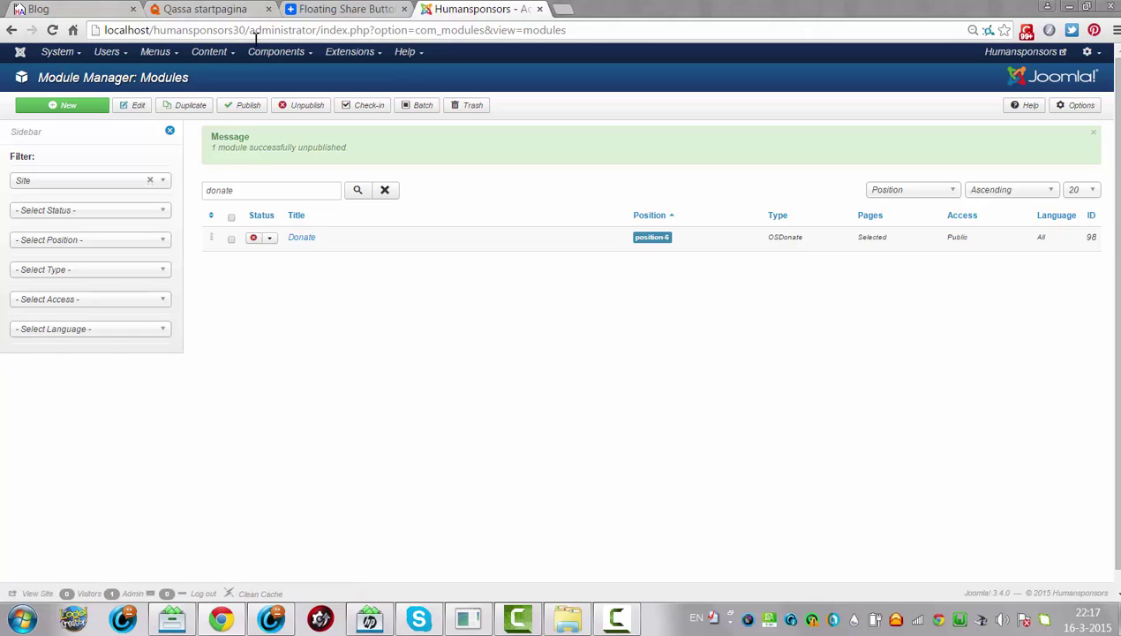
Upload and install the extension package plg_addtoany_v1.1.0.zip from the Downloads folder through the Extension Manager
{"action": "left_click", "coordinate": [350, 52]}
{"action": "left_click", "coordinate": [346, 78]}
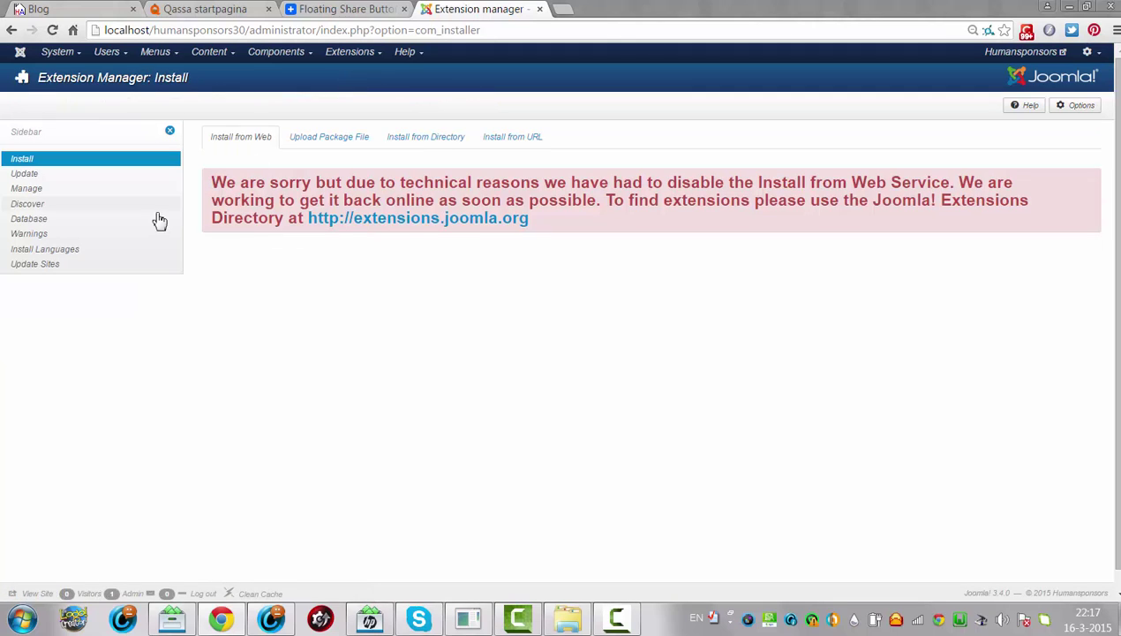
{"action": "left_click", "coordinate": [347, 150]}
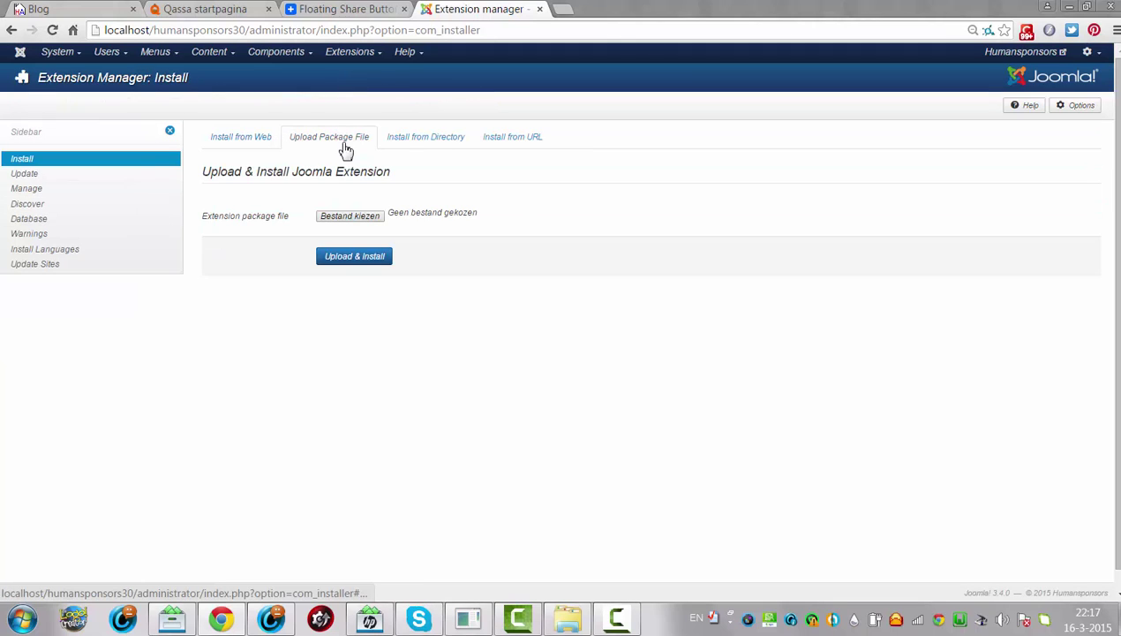
{"action": "left_click", "coordinate": [343, 219]}
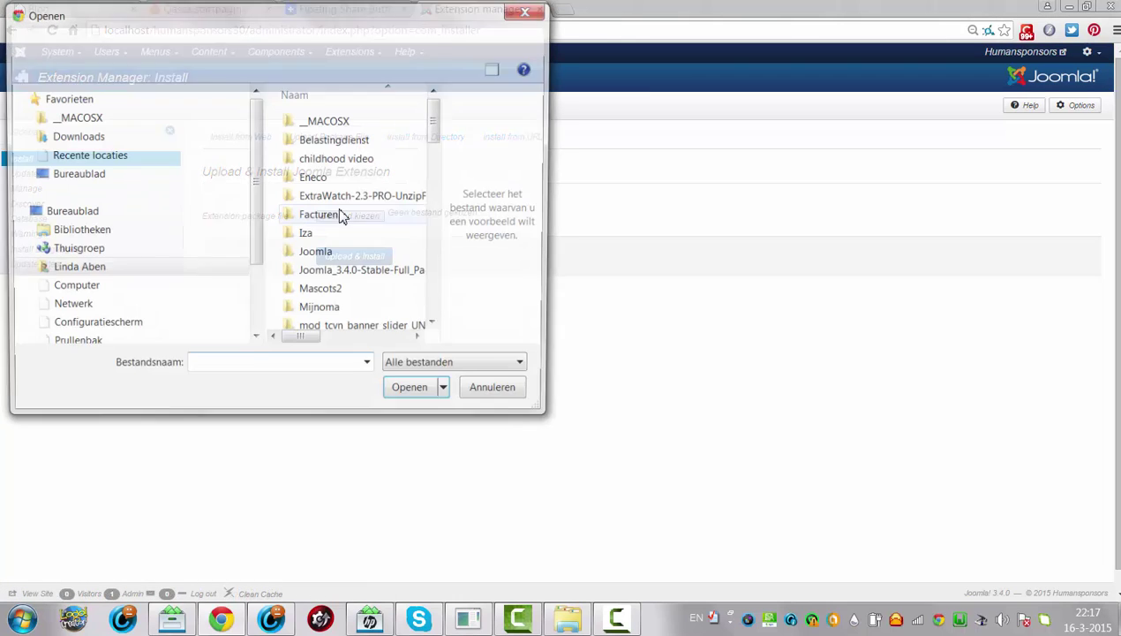
{"action": "left_click_drag", "start_coordinate": [441, 115], "coordinate": [463, 266]}
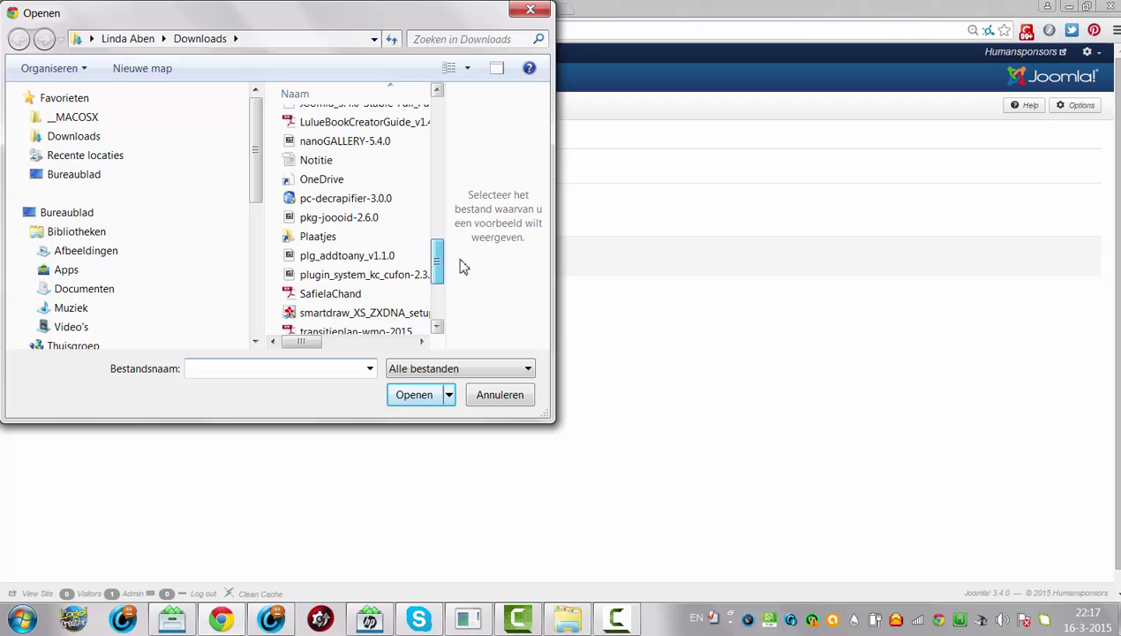
{"action": "left_click", "coordinate": [370, 259]}
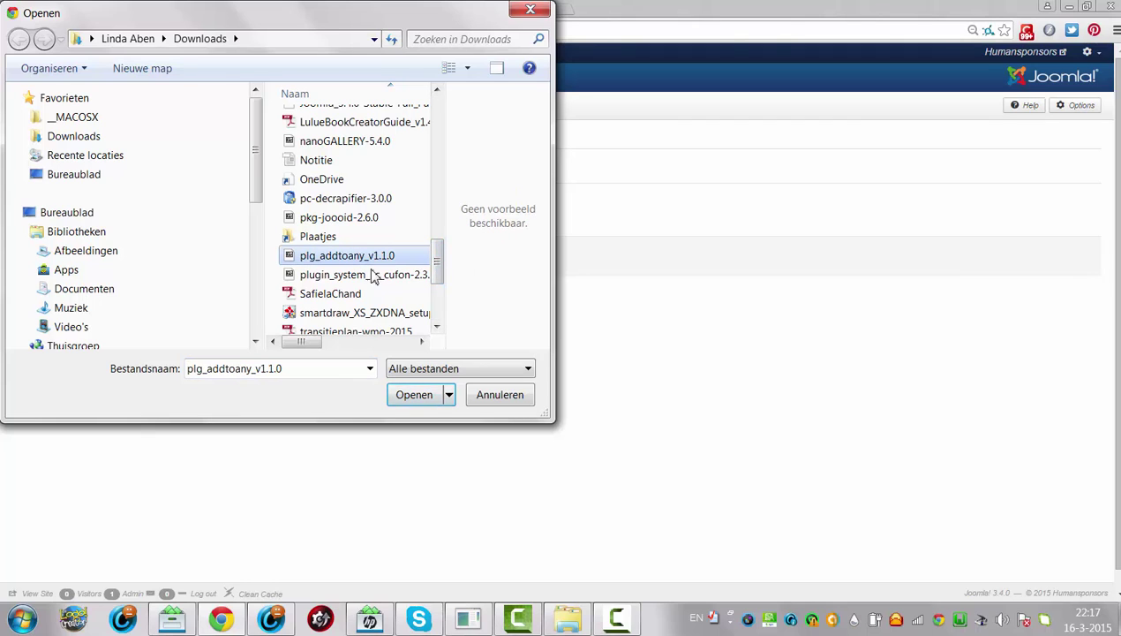
{"action": "left_click", "coordinate": [417, 398]}
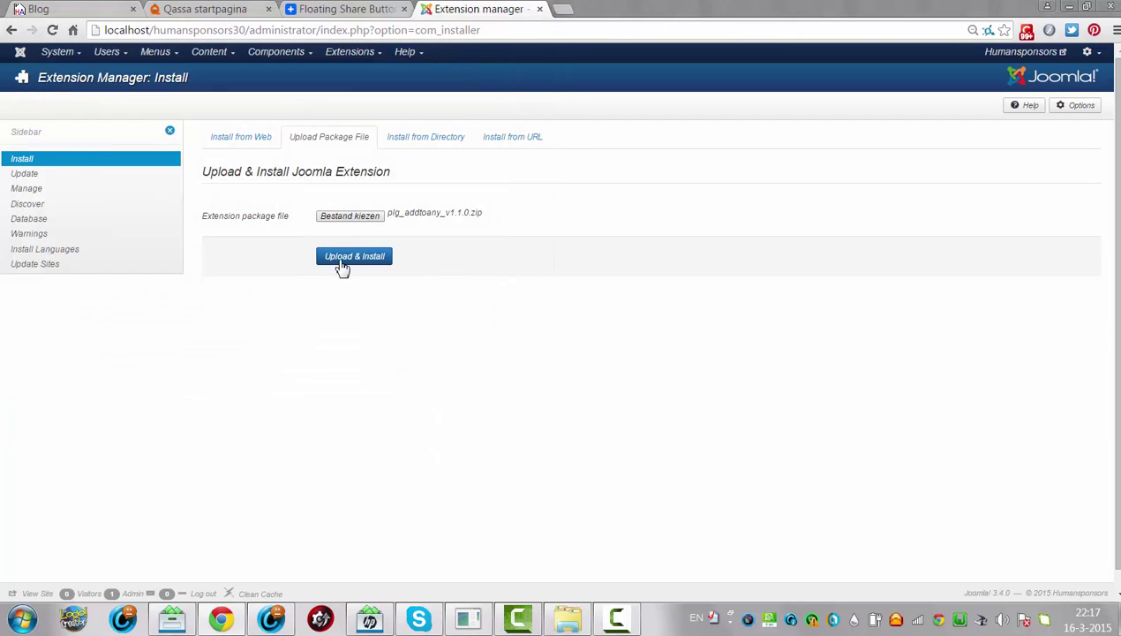
{"action": "left_click", "coordinate": [339, 261]}
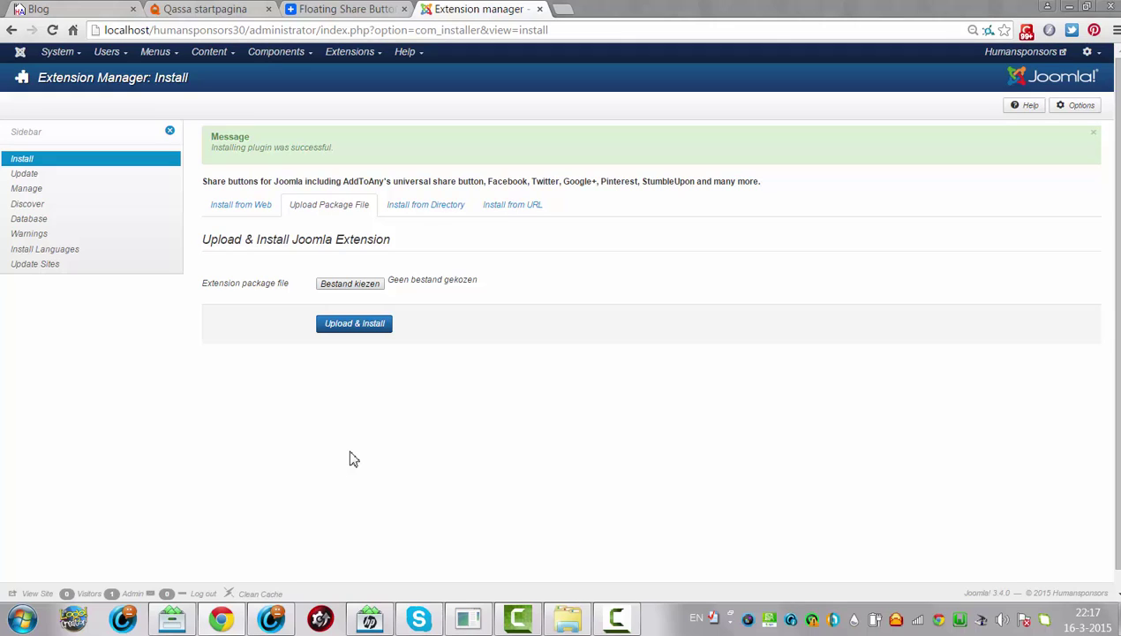
Enable the AddToAny Share Buttons plugin in the Plugin Manager and open its settings
{"action": "left_click", "coordinate": [365, 57]}
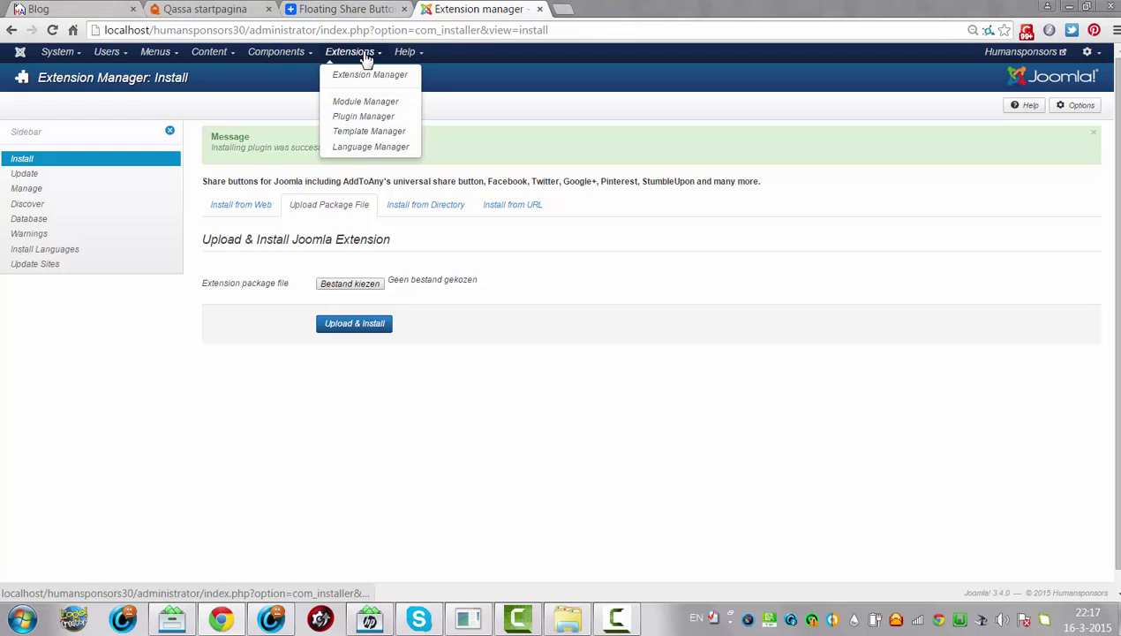
{"action": "left_click", "coordinate": [369, 117]}
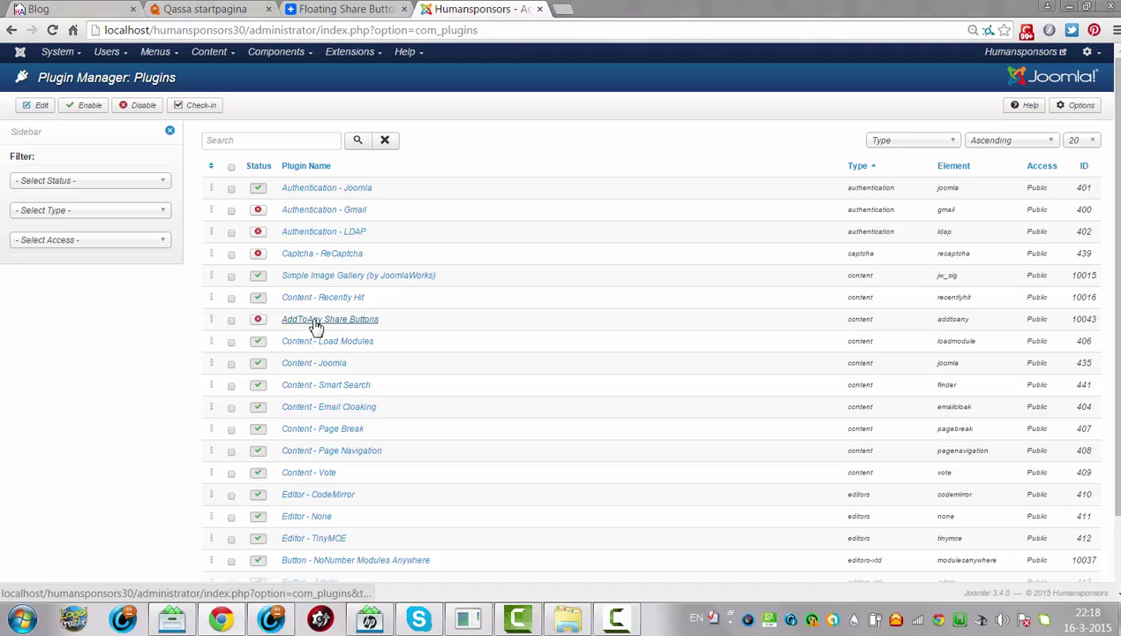
{"action": "left_click", "coordinate": [258, 321]}
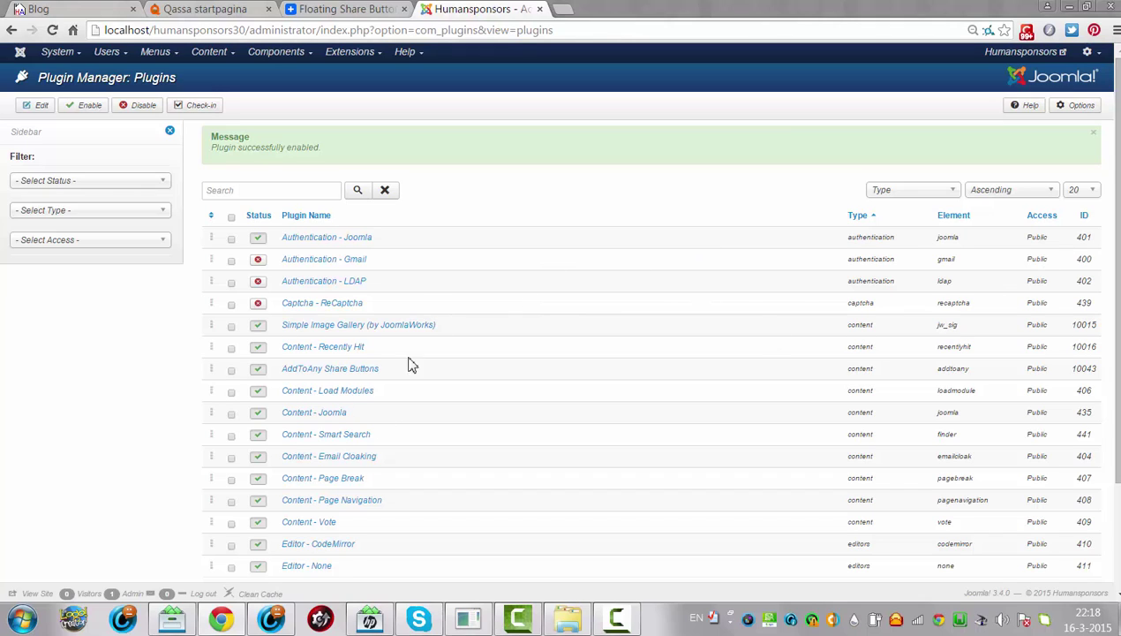
{"action": "left_click", "coordinate": [359, 374]}
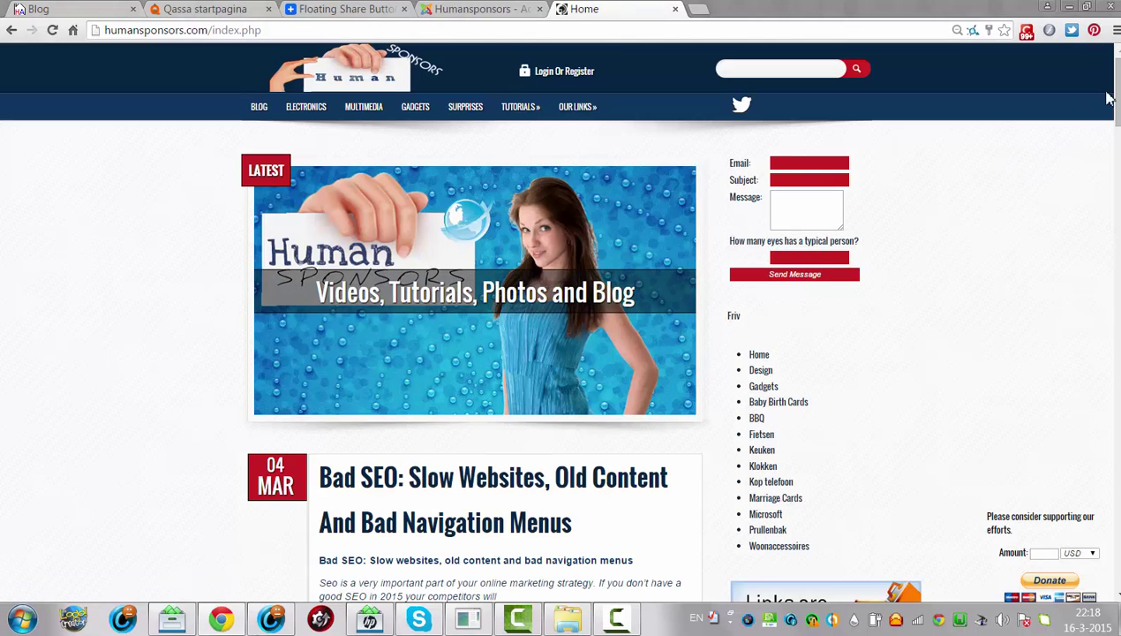
Open the live site's article "Various Ideas and Tips - How to : Start Your own Webshop" and check it for share buttons
{"action": "left_click_drag", "start_coordinate": [1116, 98], "coordinate": [1116, 371]}
{"action": "left_click", "coordinate": [450, 503]}
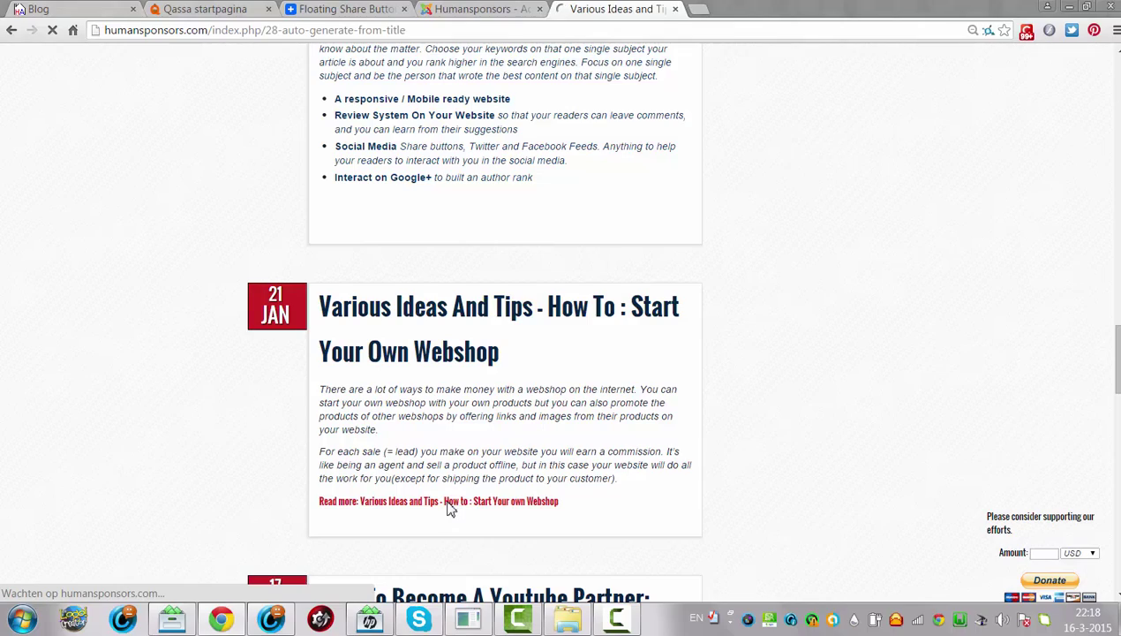
{"action": "scroll", "coordinate": [561, 318], "scroll_direction": "down", "scroll_amount": 20}
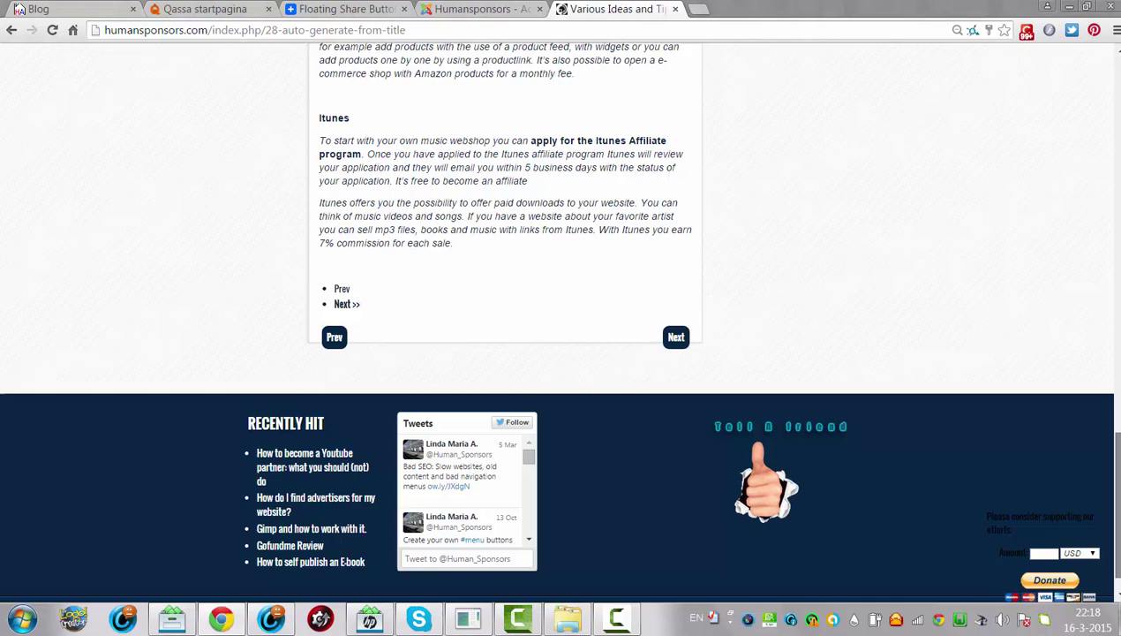
{"action": "scroll", "coordinate": [561, 318], "scroll_direction": "down", "scroll_amount": 1}
{"action": "key", "text": "Home"}
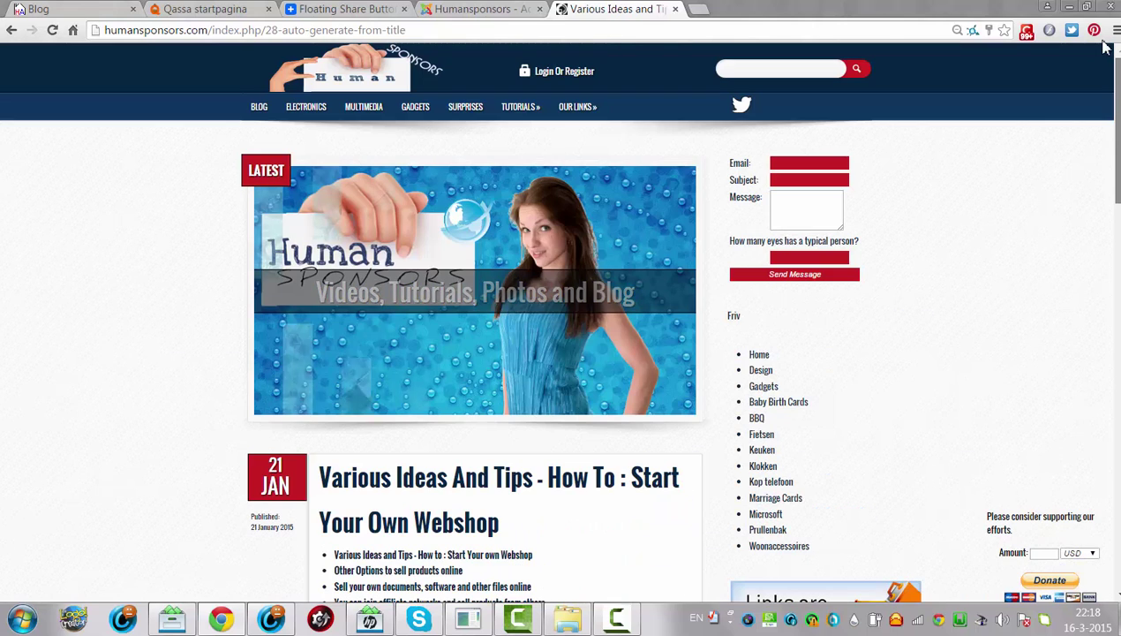
Go to the local site's front end at localhost/humansponsors30
{"action": "left_click", "coordinate": [265, 33]}
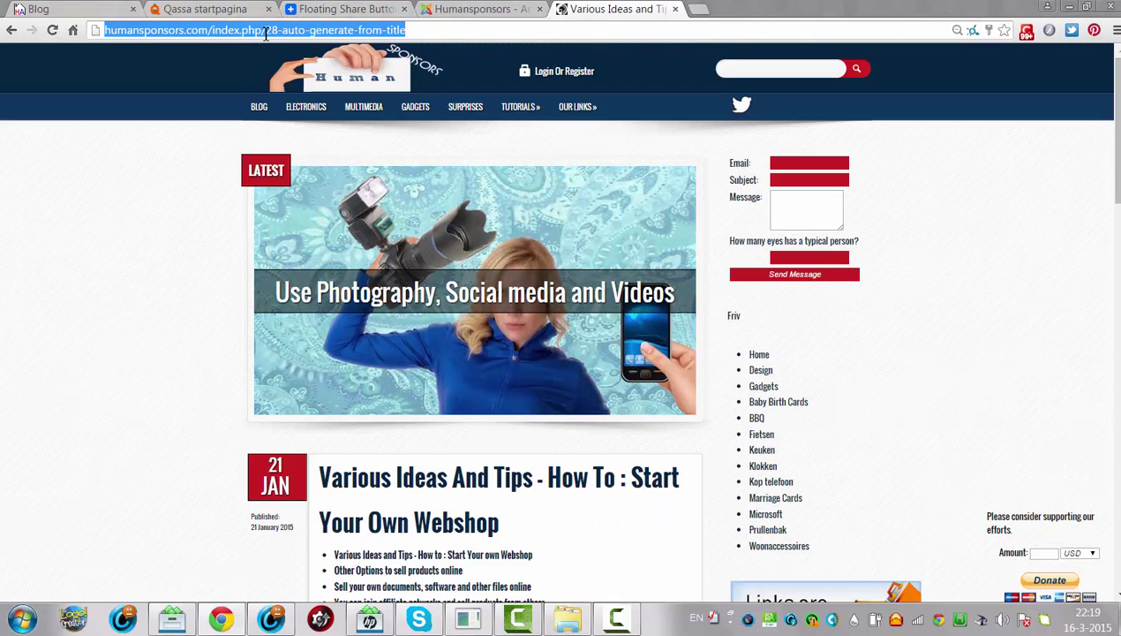
{"action": "type", "text": "lo"}
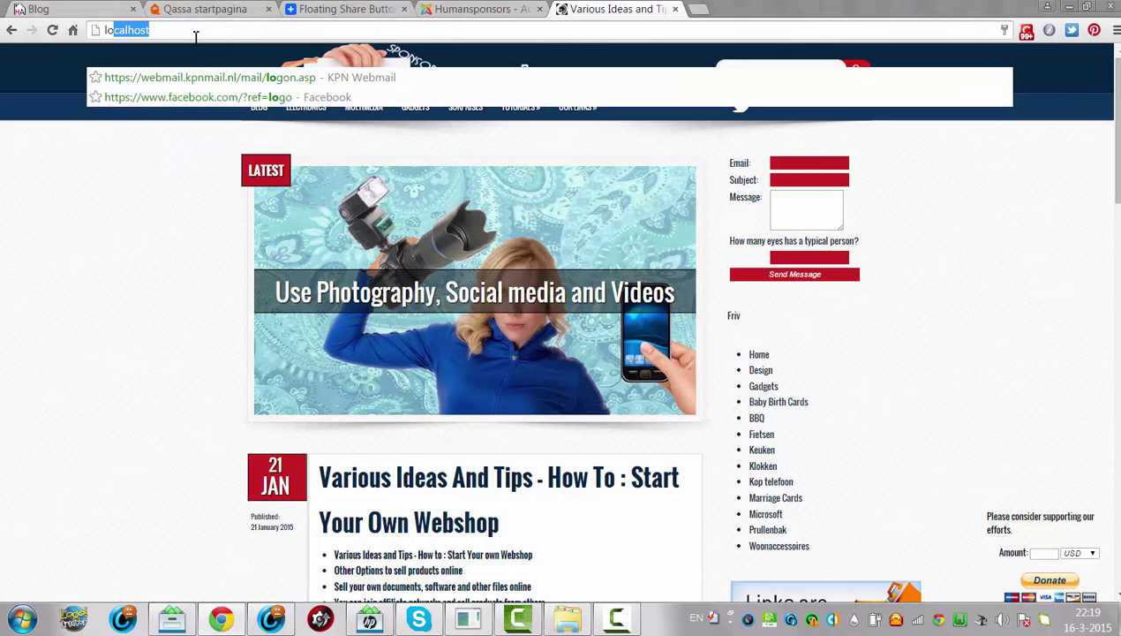
{"action": "type", "text": "calhost"}
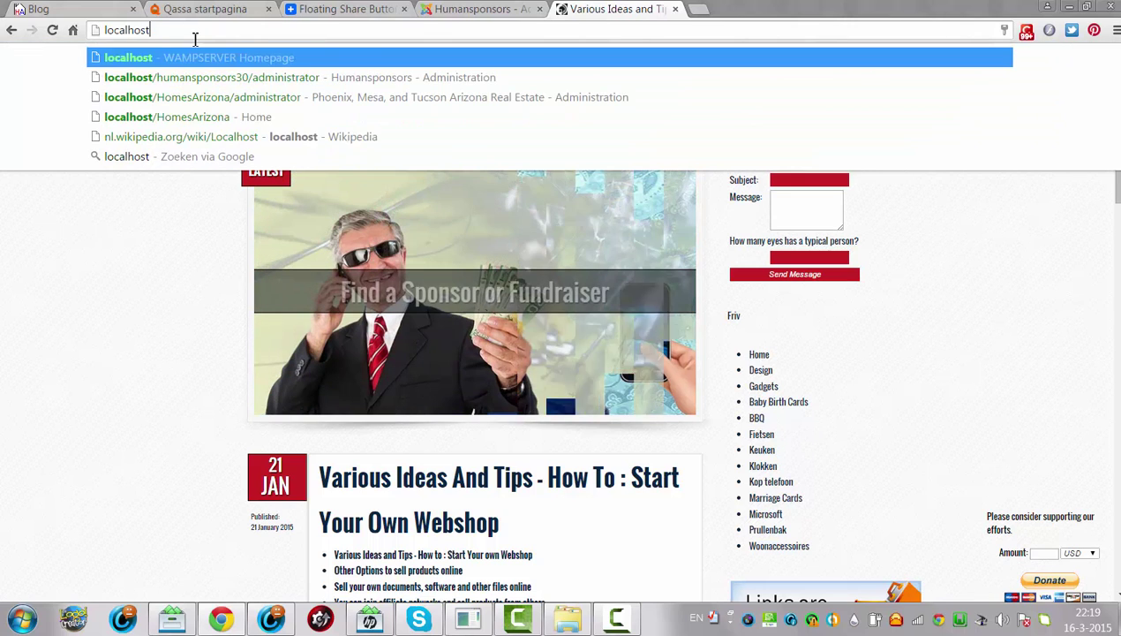
{"action": "type", "text": "/huma"}
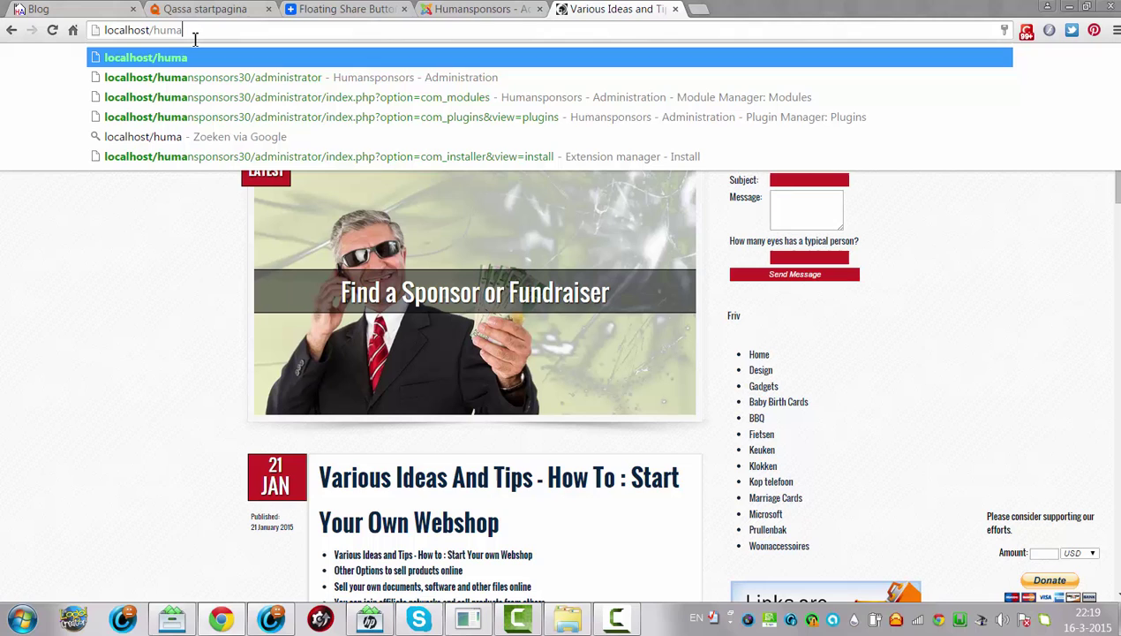
{"action": "type", "text": "nsponsors"}
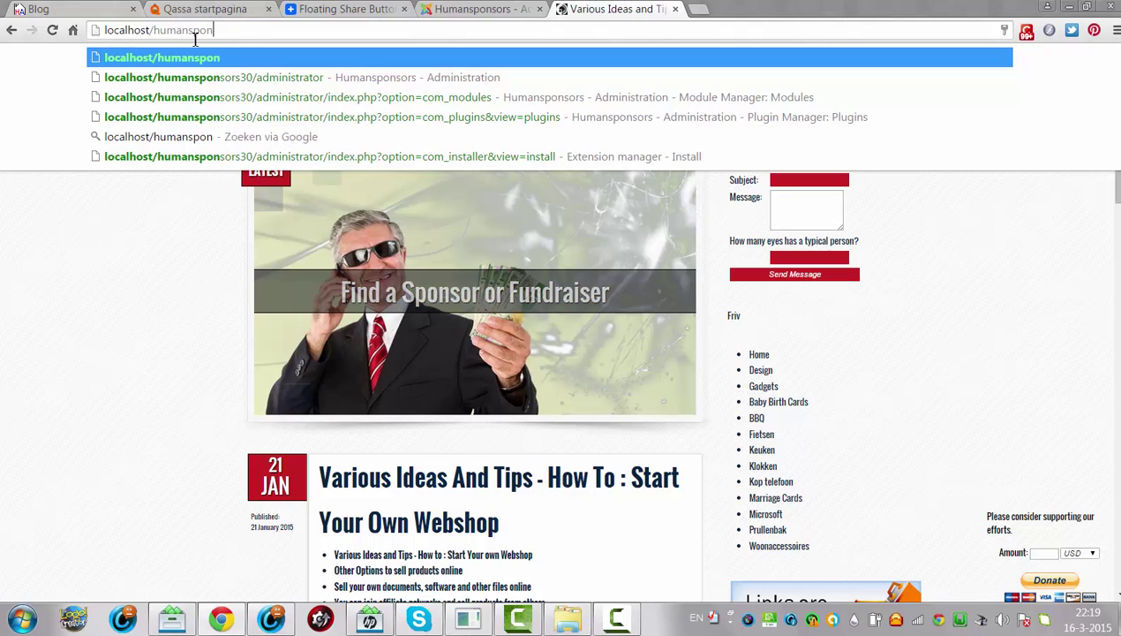
{"action": "key", "text": "Return"}
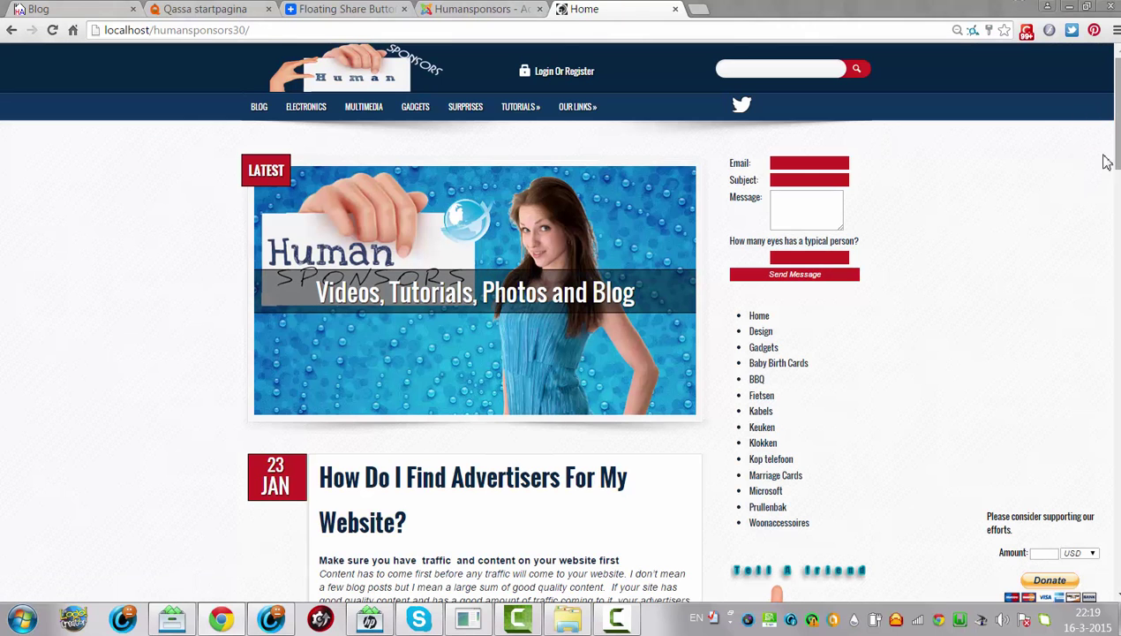
Check the local home page and the full article "How do I find advertisers for my website?" for share buttons
{"action": "scroll", "coordinate": [556, 318], "scroll_direction": "down", "scroll_amount": 4}
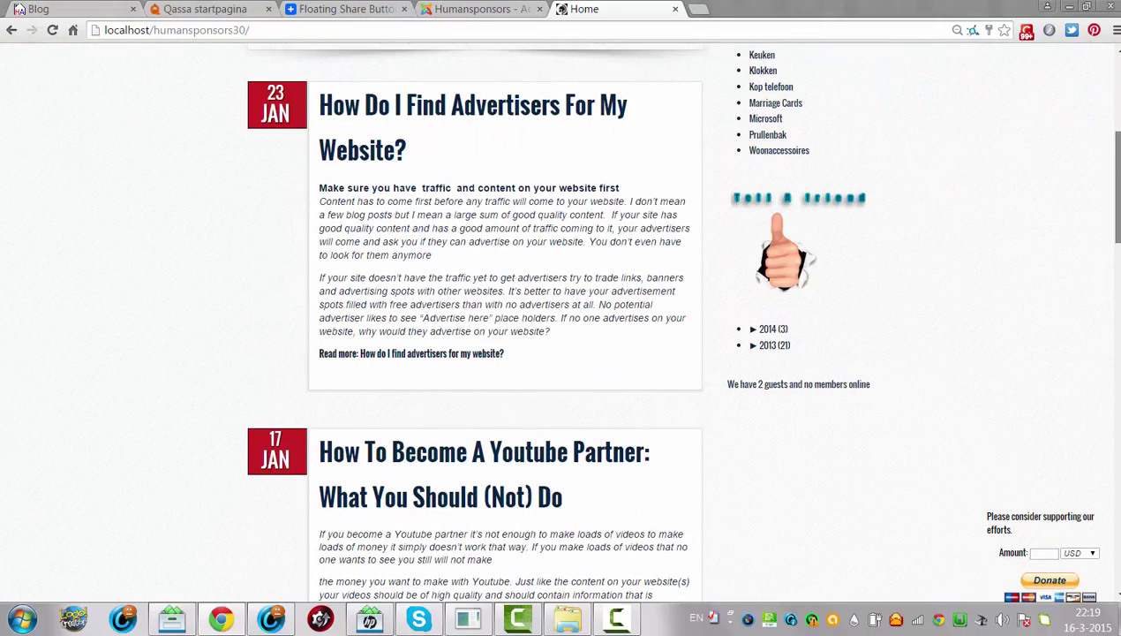
{"action": "scroll", "coordinate": [556, 318], "scroll_direction": "down", "scroll_amount": 2}
{"action": "scroll", "coordinate": [561, 318], "scroll_direction": "up", "scroll_amount": 6}
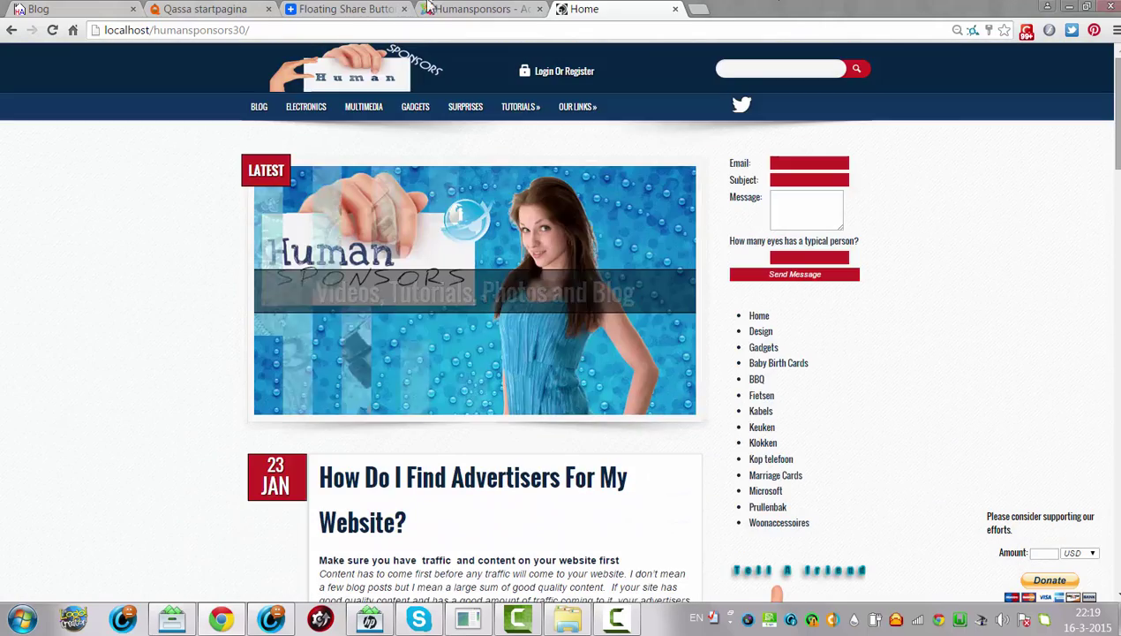
{"action": "scroll", "coordinate": [645, 271], "scroll_direction": "down", "scroll_amount": 4}
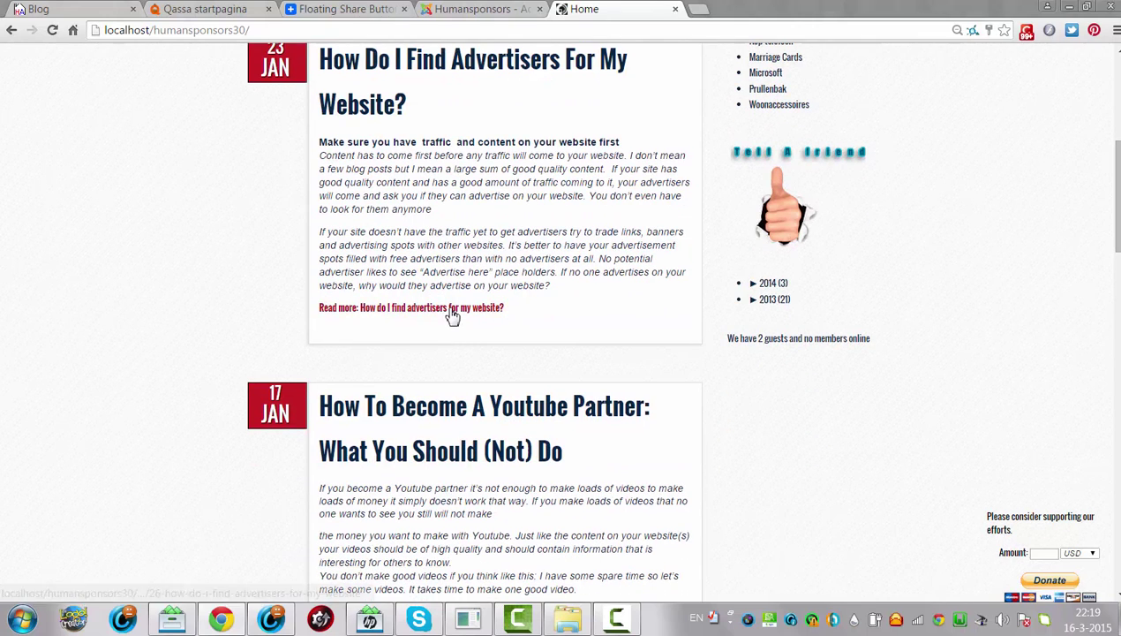
{"action": "left_click", "coordinate": [451, 316]}
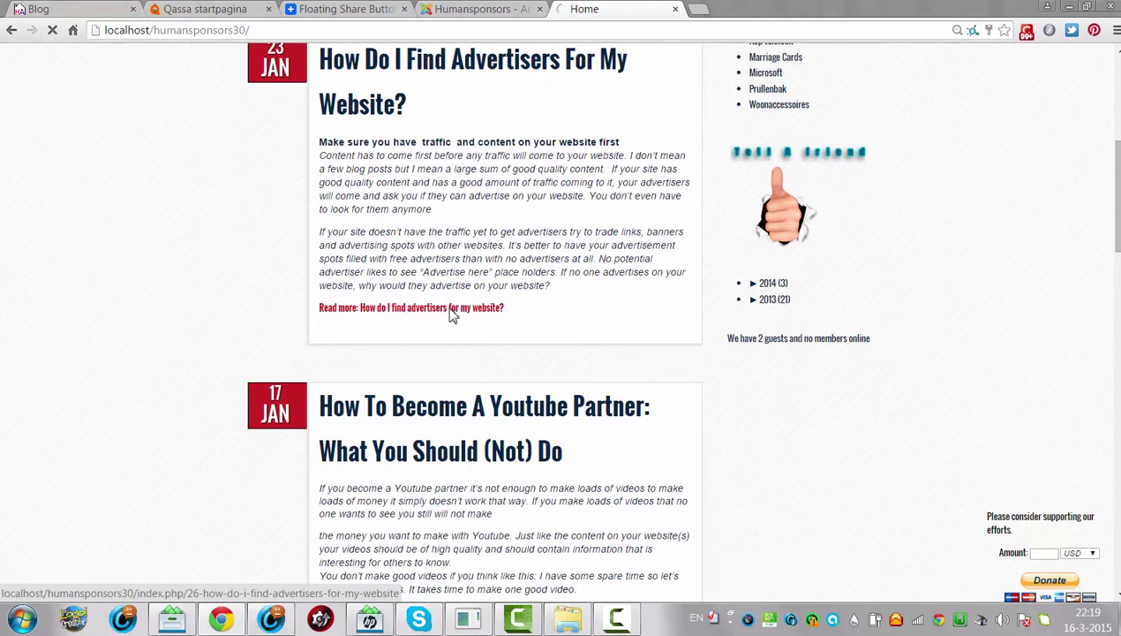
{"action": "scroll", "coordinate": [939, 255], "scroll_direction": "down", "scroll_amount": 2}
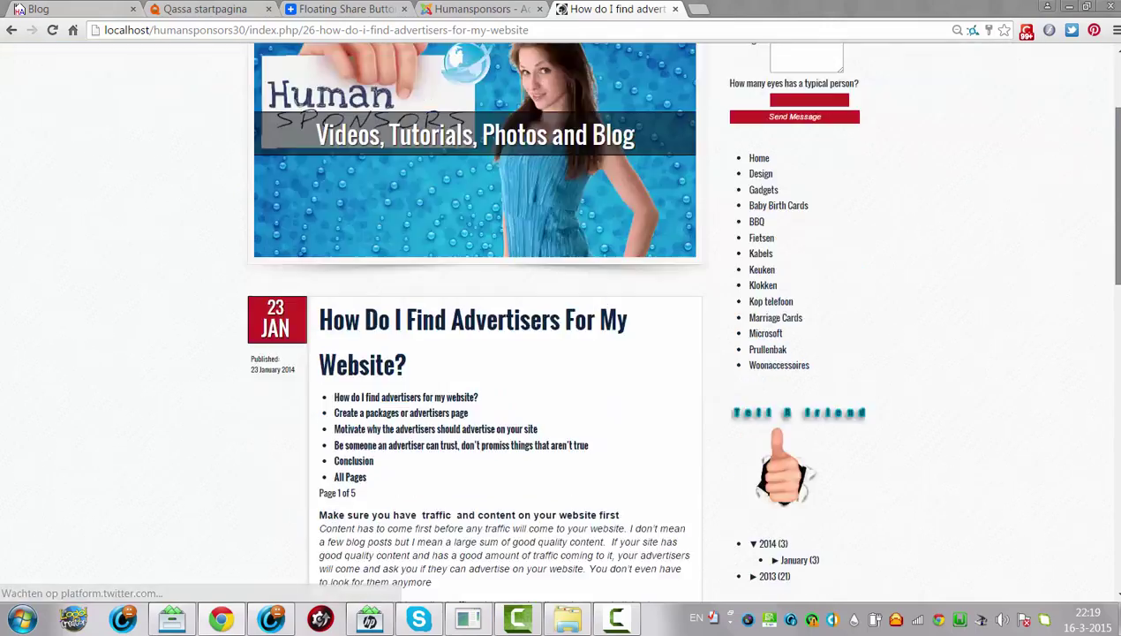
{"action": "scroll", "coordinate": [561, 318], "scroll_direction": "down", "scroll_amount": 12}
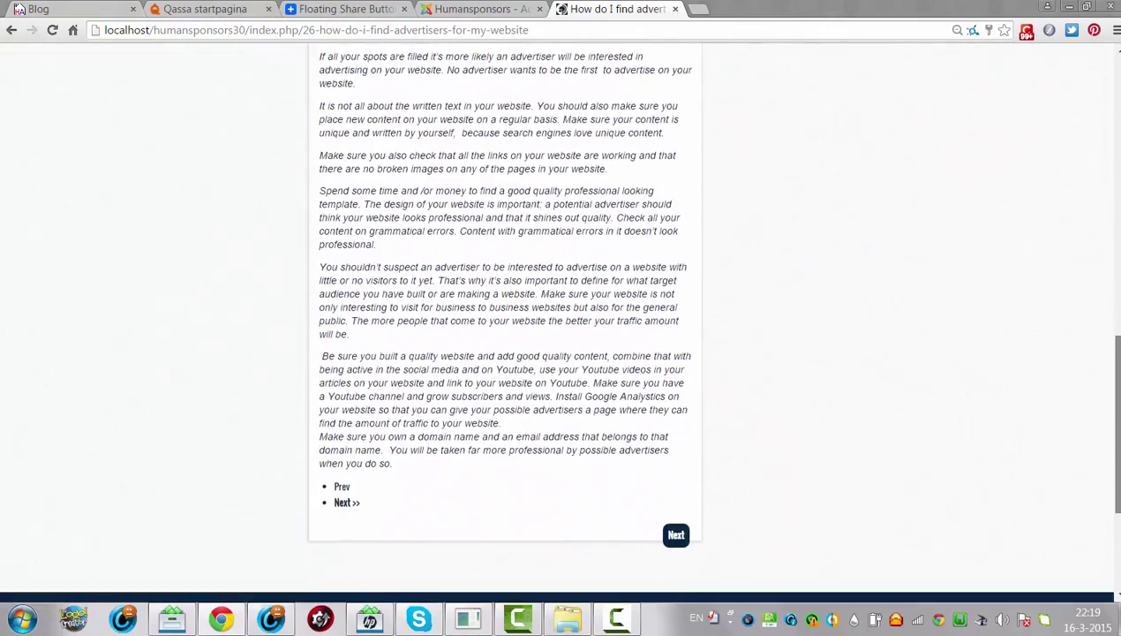
{"action": "scroll", "coordinate": [1093, 94], "scroll_direction": "up", "scroll_amount": 15}
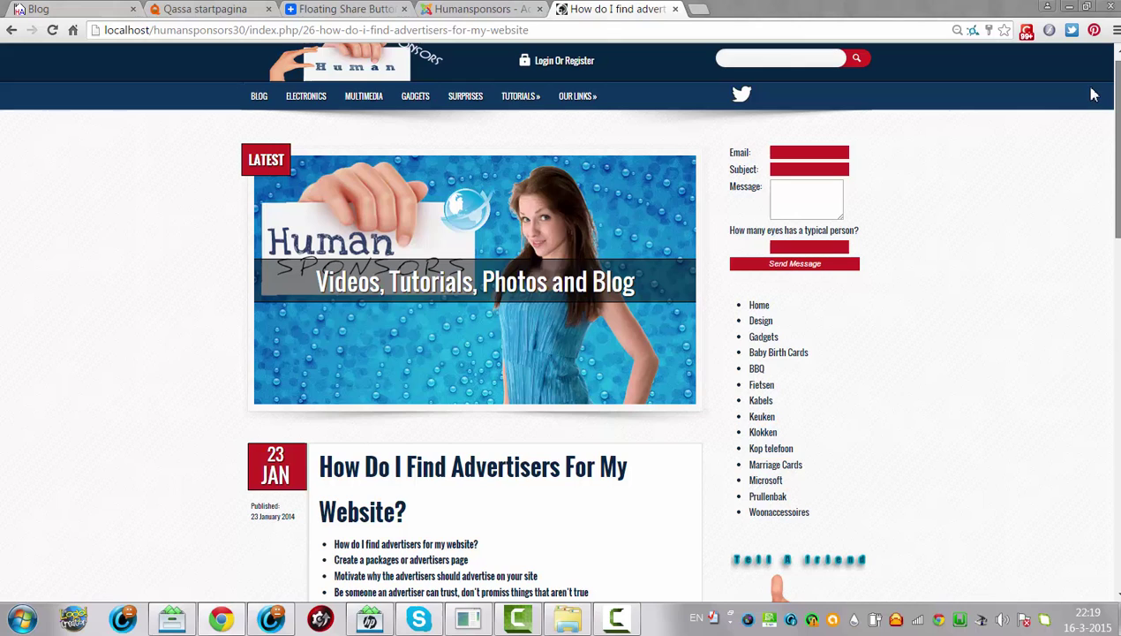
Review the AddToAny plugin's options and placement settings in the back end, including the choices for Universal Button Position
{"action": "left_click", "coordinate": [486, 9]}
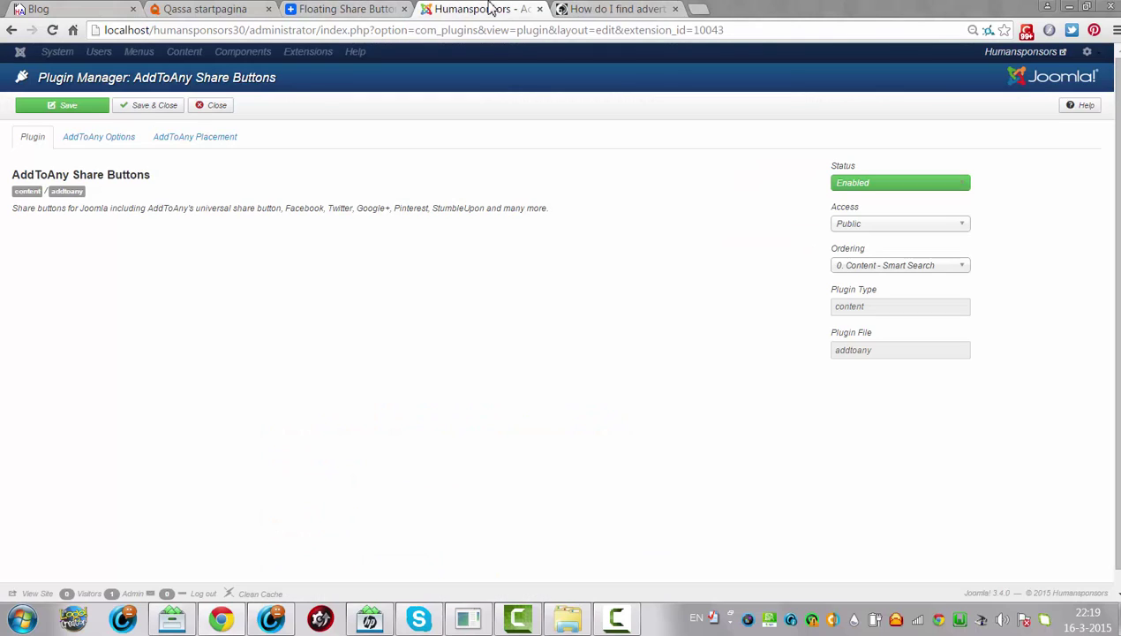
{"action": "left_click", "coordinate": [88, 147]}
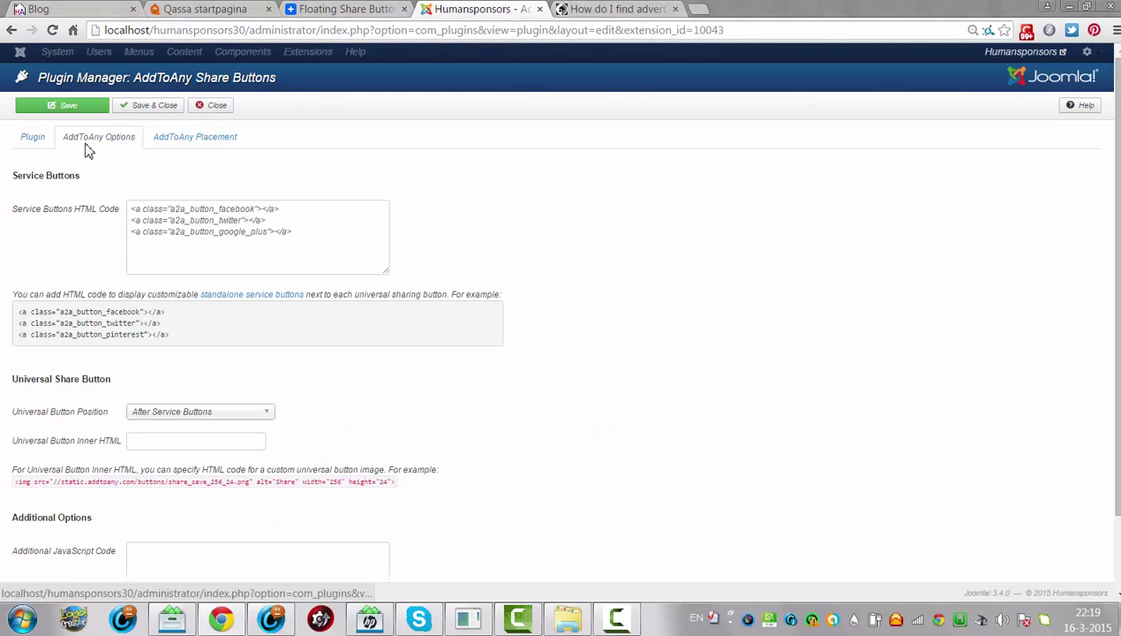
{"action": "scroll", "coordinate": [565, 318], "scroll_direction": "down", "scroll_amount": 1}
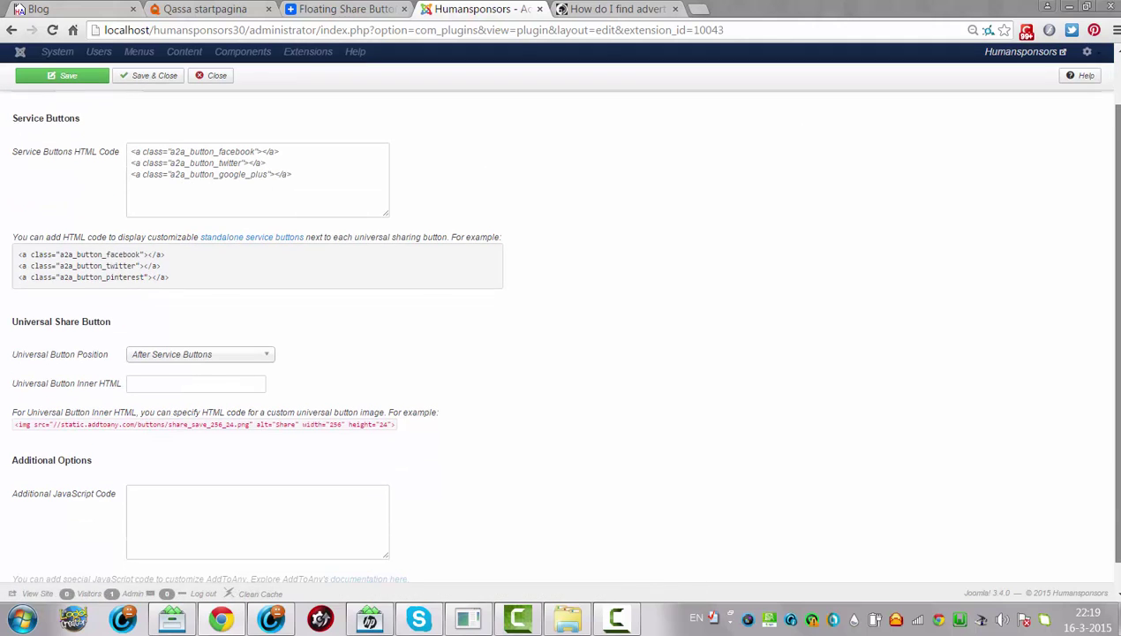
{"action": "scroll", "coordinate": [346, 277], "scroll_direction": "up", "scroll_amount": 1}
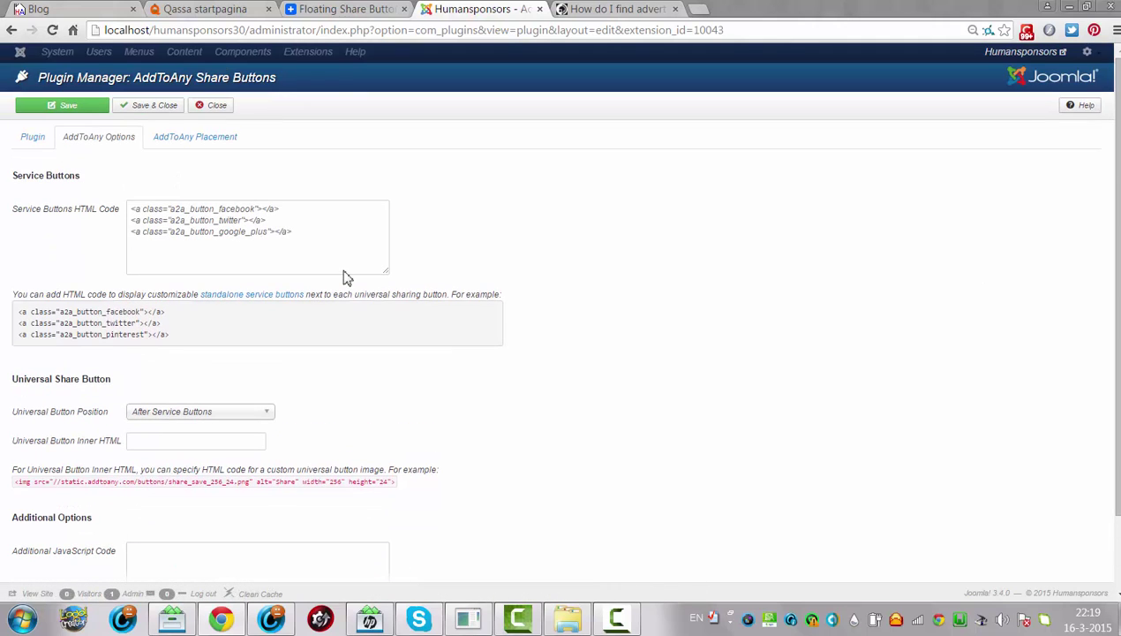
{"action": "left_click", "coordinate": [183, 142]}
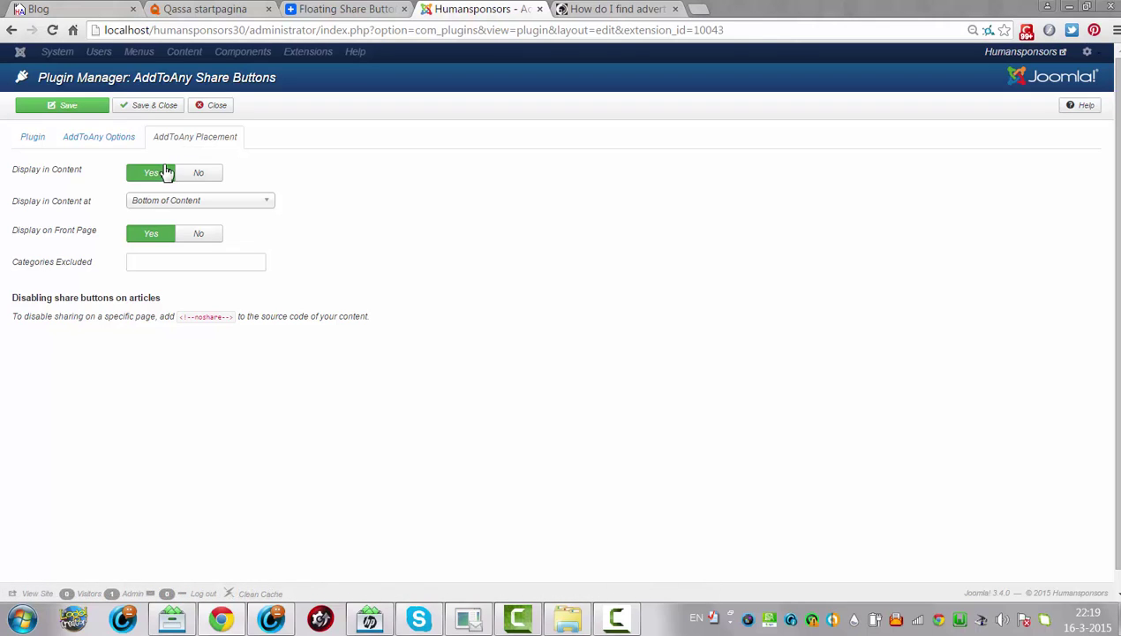
{"action": "left_click", "coordinate": [33, 141]}
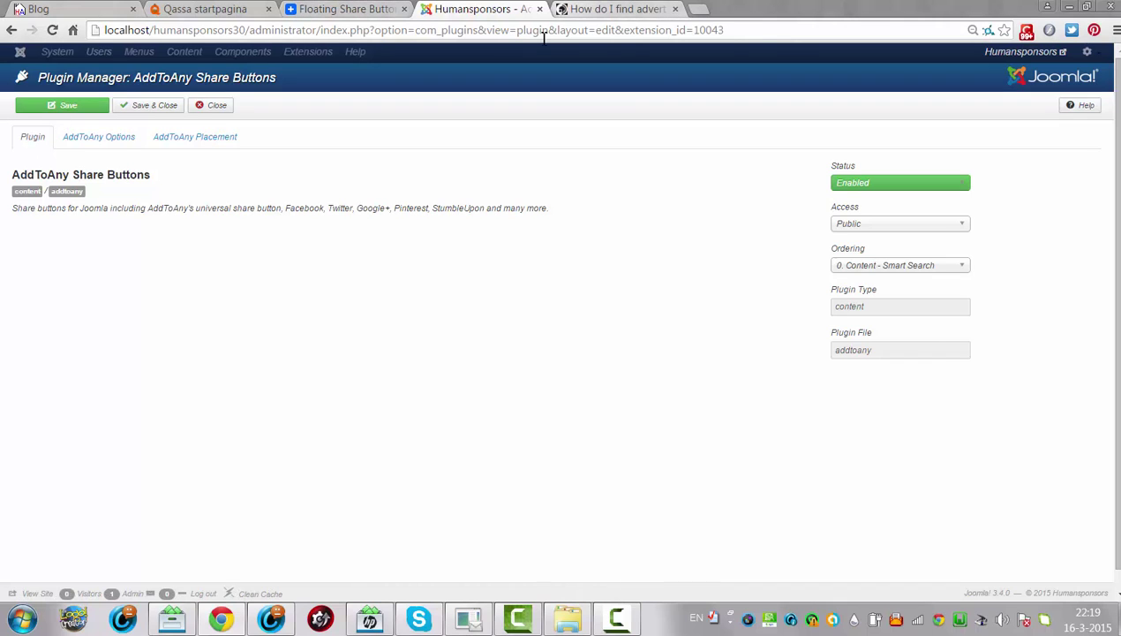
{"action": "left_click", "coordinate": [111, 142]}
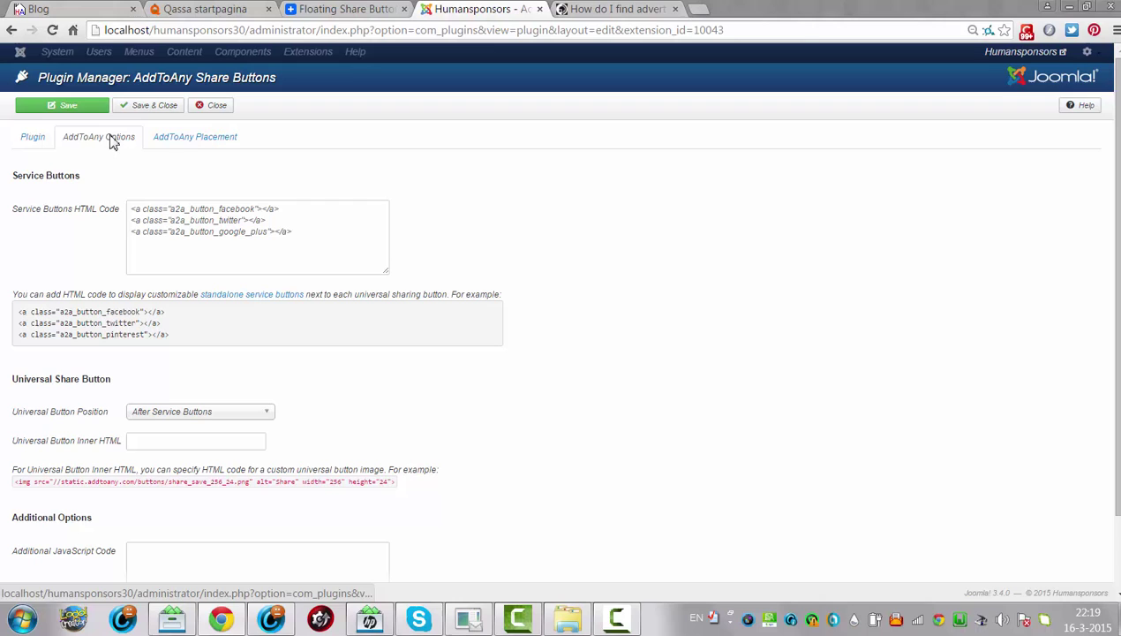
{"action": "scroll", "coordinate": [618, 309], "scroll_direction": "down", "scroll_amount": 2}
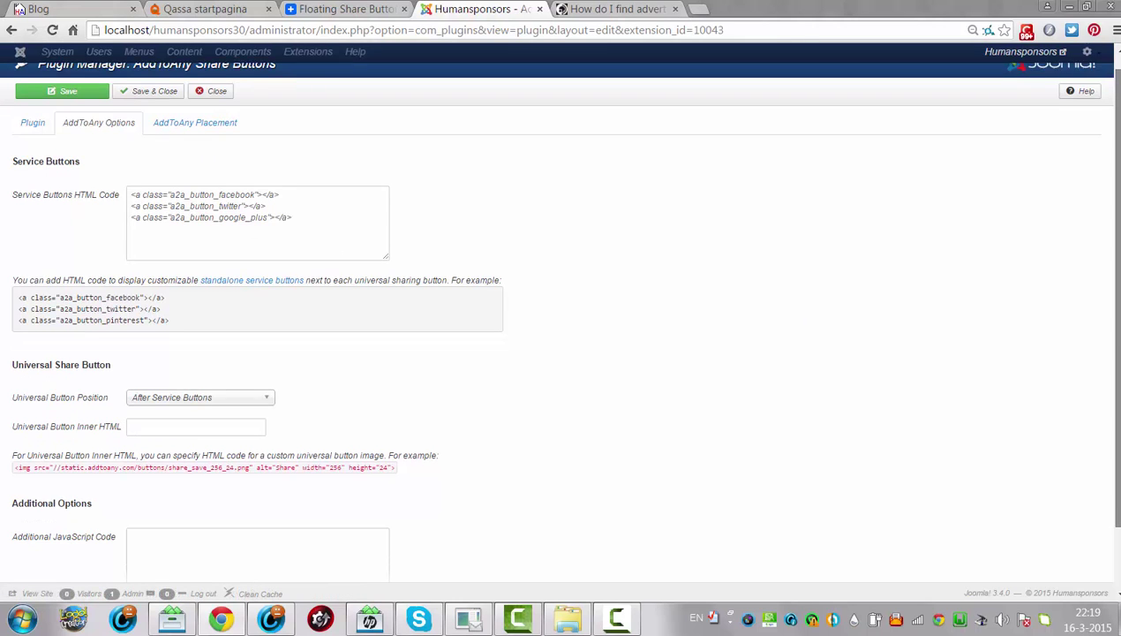
{"action": "left_click", "coordinate": [233, 332]}
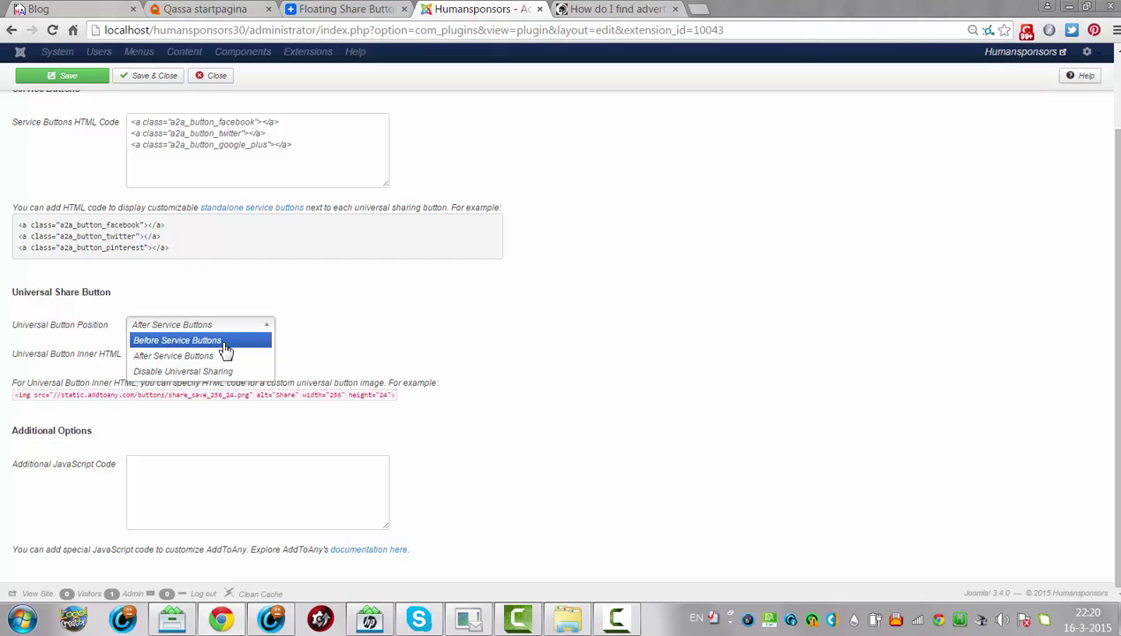
Open the local site's Tutorials page and view the universal share menu under the HTML Tutorial article
{"action": "left_click", "coordinate": [600, 10]}
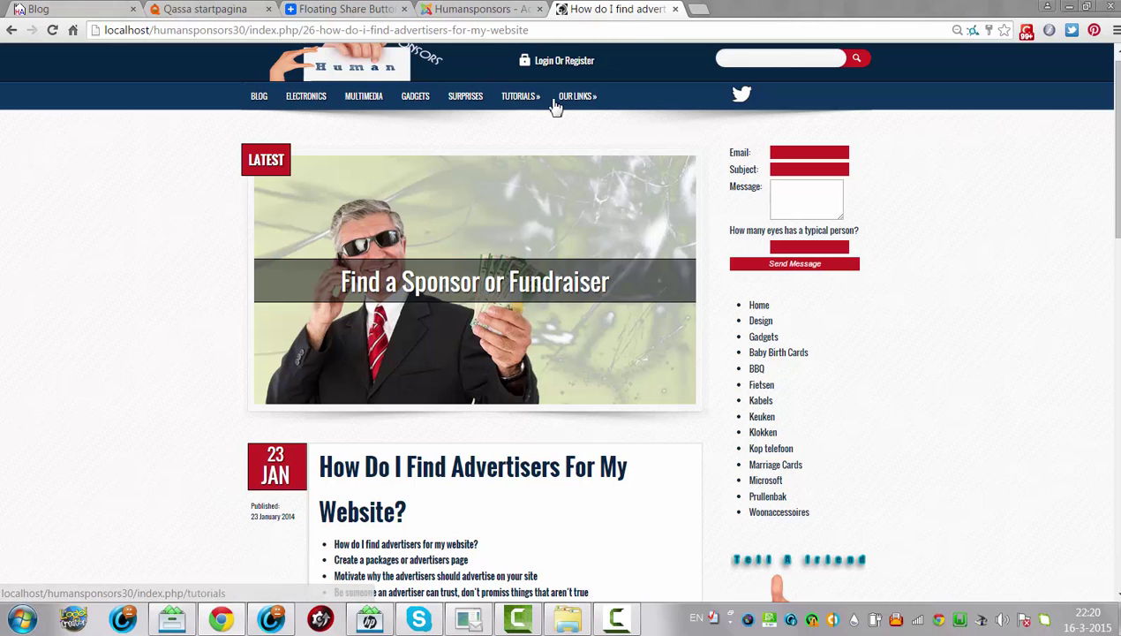
{"action": "left_click", "coordinate": [518, 104]}
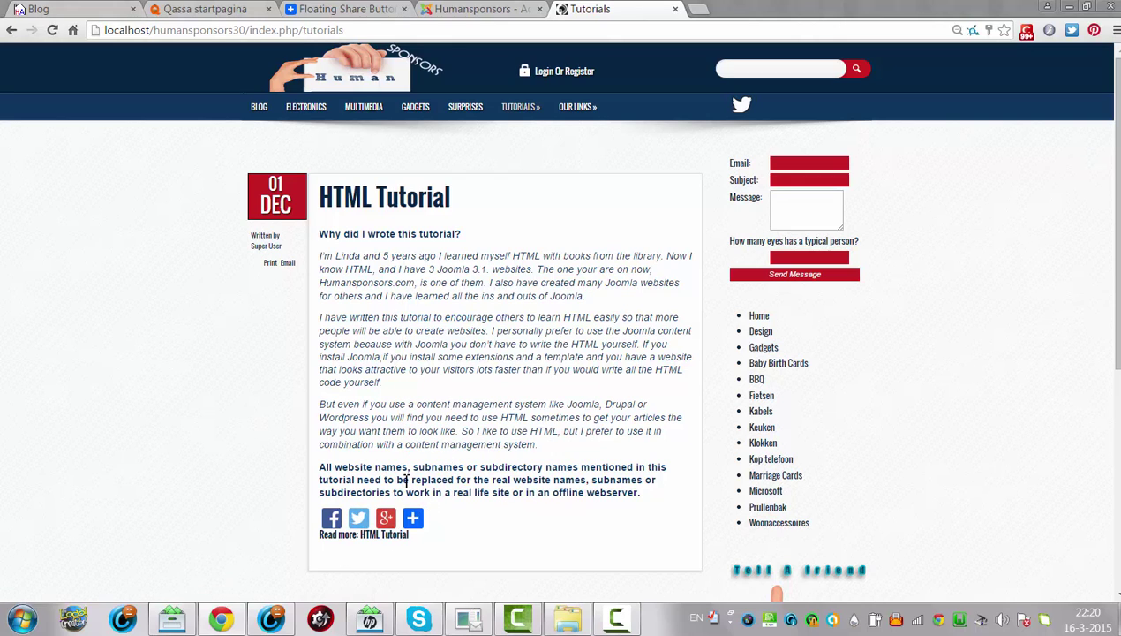
{"action": "mouse_move", "coordinate": [414, 523]}
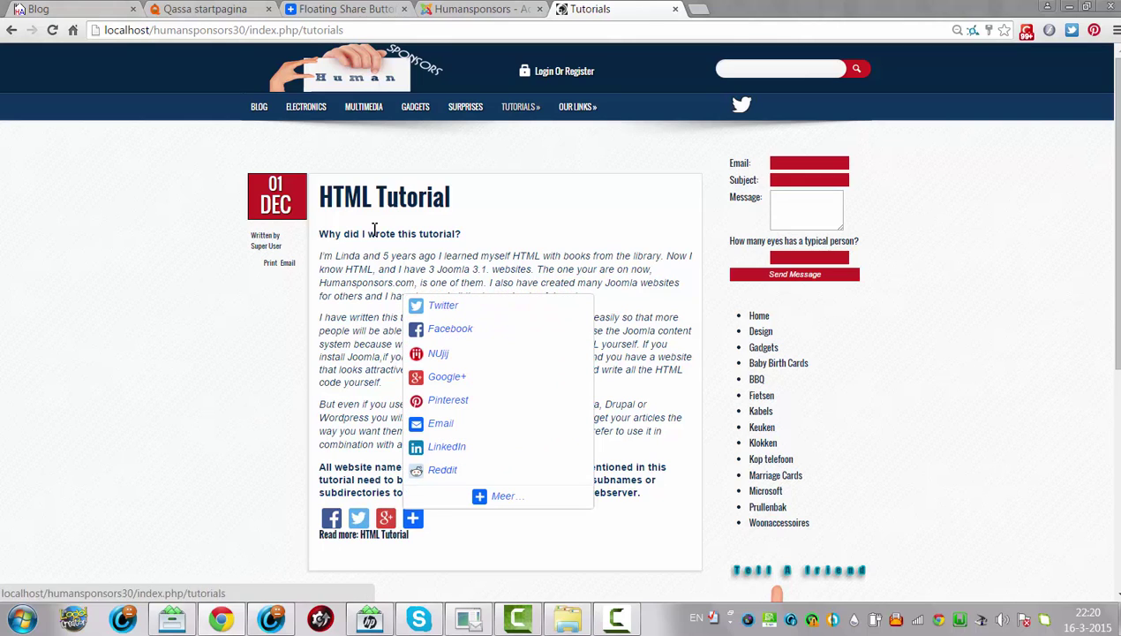
Open the local Blog page and show the full list of share services for the "How Do I Find Advertisers For My Website?" post
{"action": "left_click", "coordinate": [262, 109]}
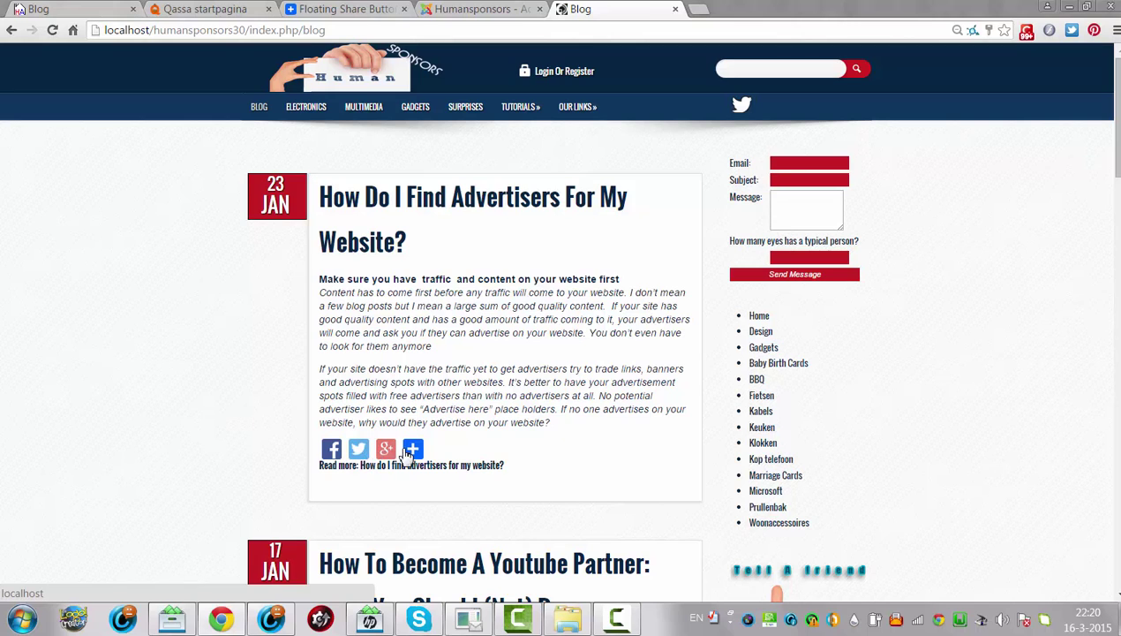
{"action": "mouse_move", "coordinate": [425, 453]}
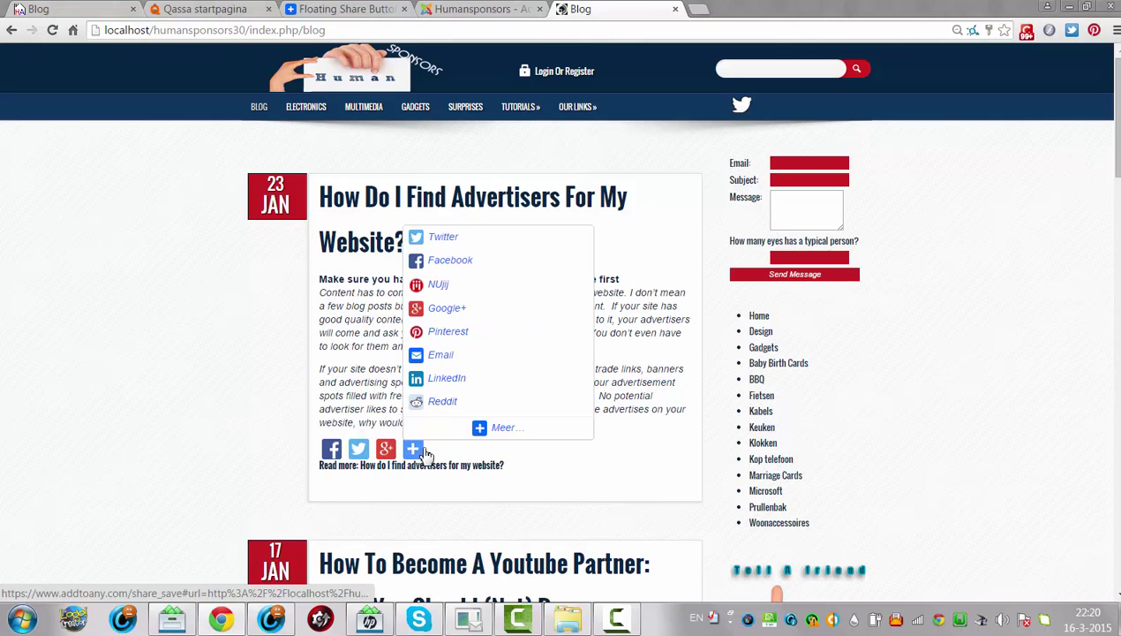
{"action": "left_click", "coordinate": [479, 429]}
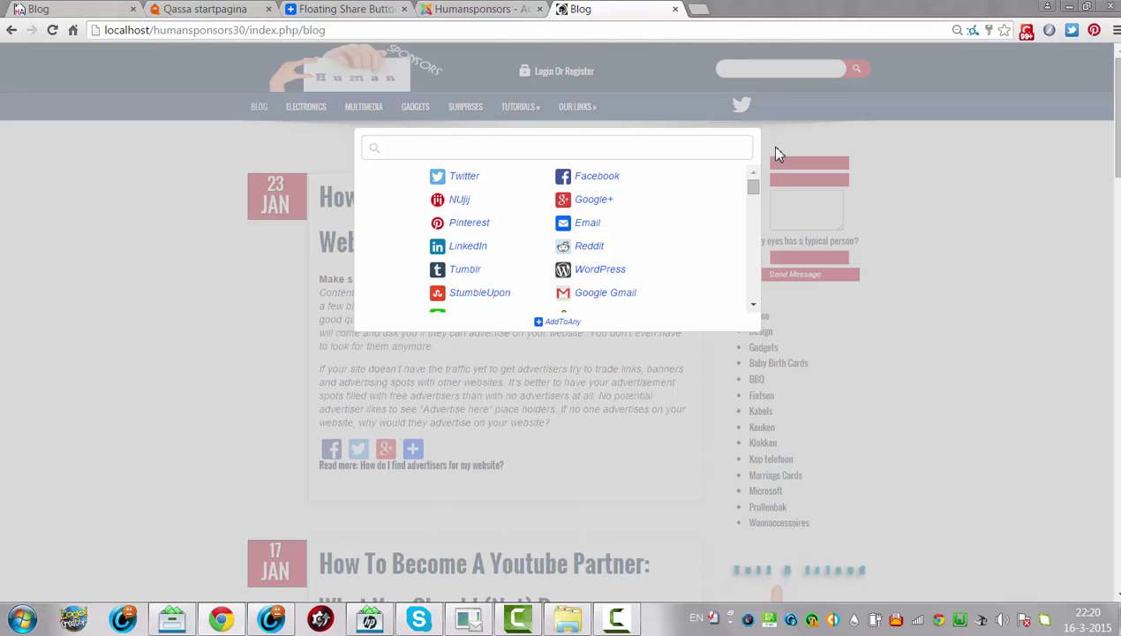
Look through the full share services list, reopen the first Blog post's universal share menu, and view the share buttons on the next post
{"action": "scroll", "coordinate": [753, 201], "scroll_direction": "down", "scroll_amount": 6}
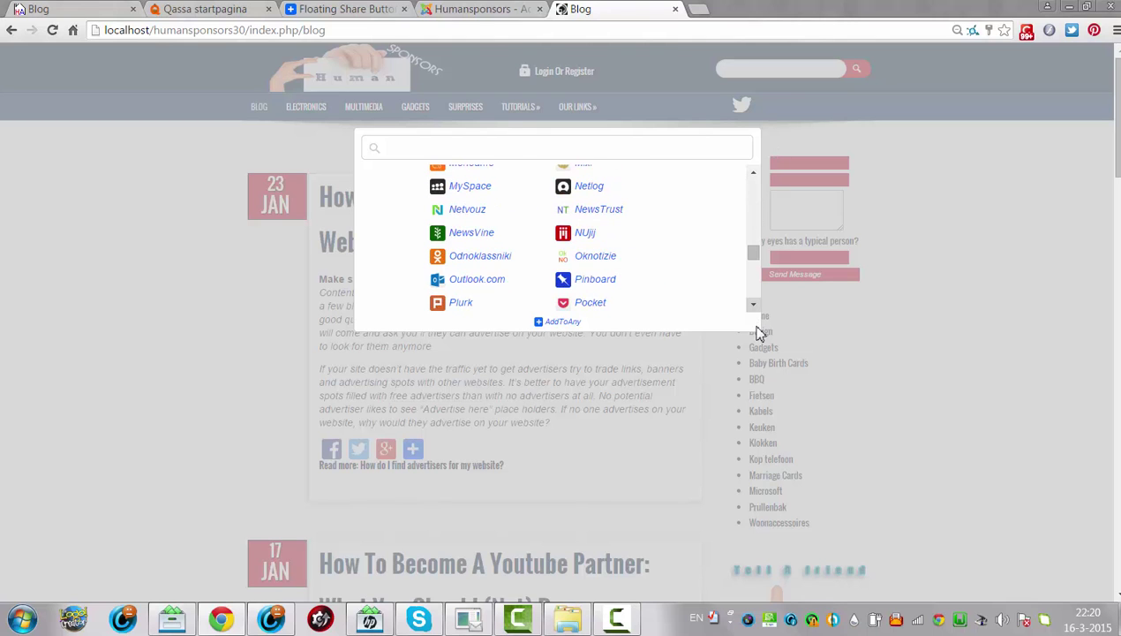
{"action": "left_click", "coordinate": [619, 463]}
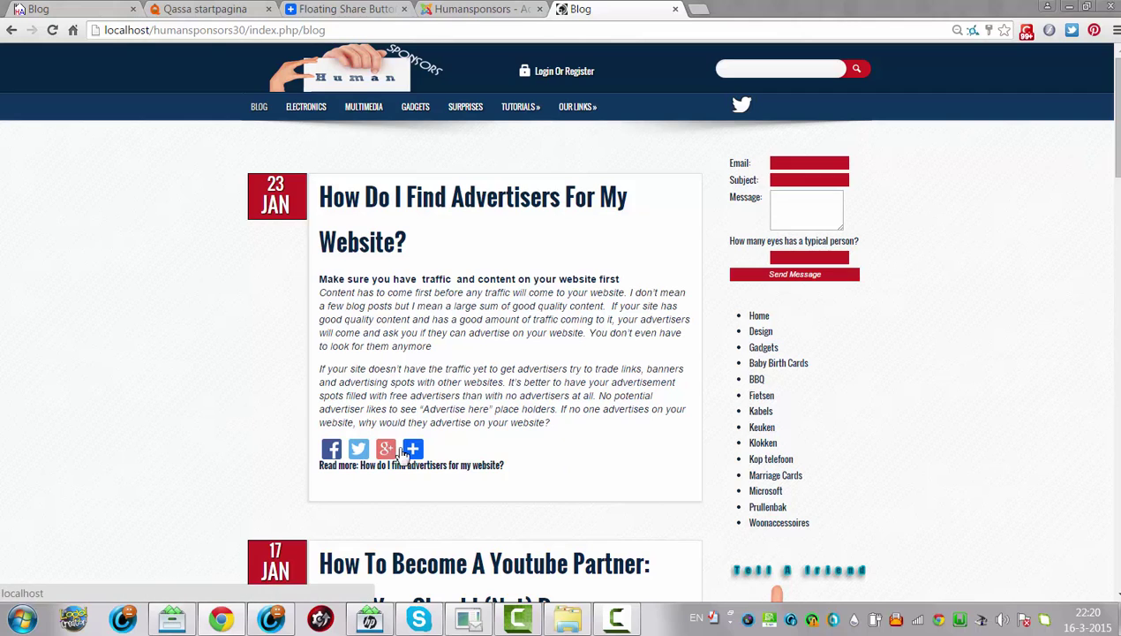
{"action": "mouse_move", "coordinate": [422, 458]}
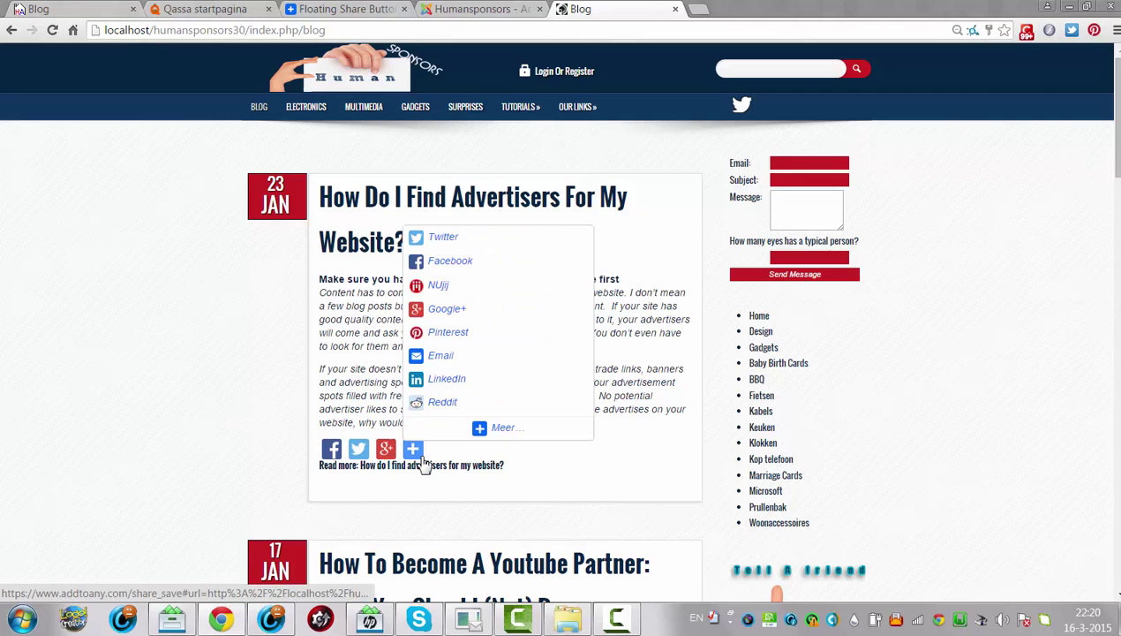
{"action": "scroll", "coordinate": [933, 205], "scroll_direction": "down", "scroll_amount": 6}
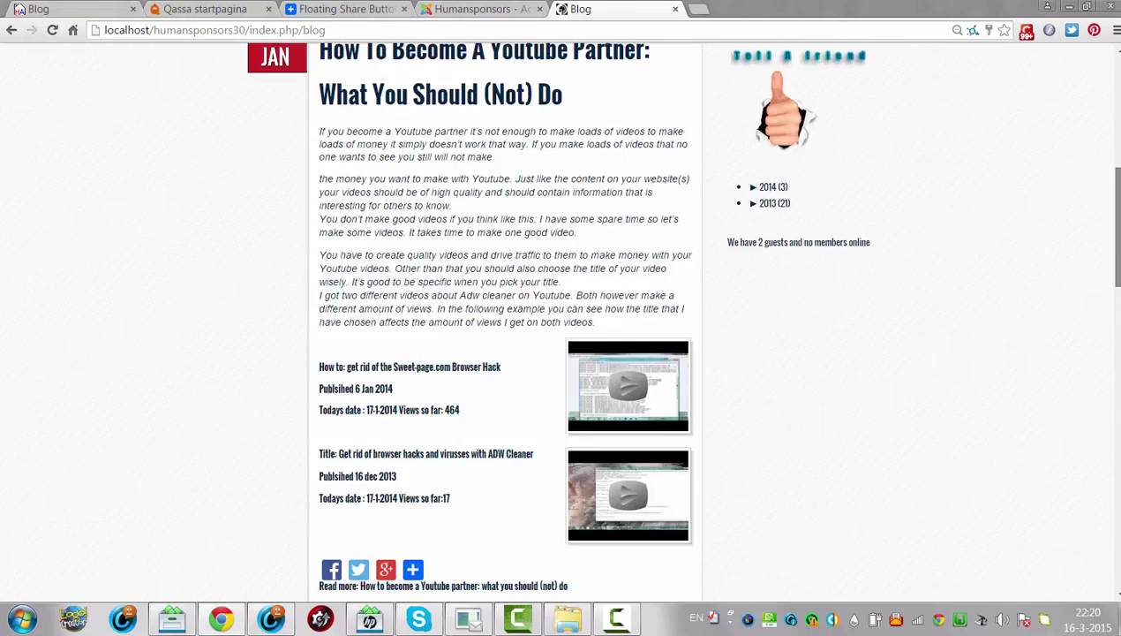
{"action": "key", "text": "Home"}
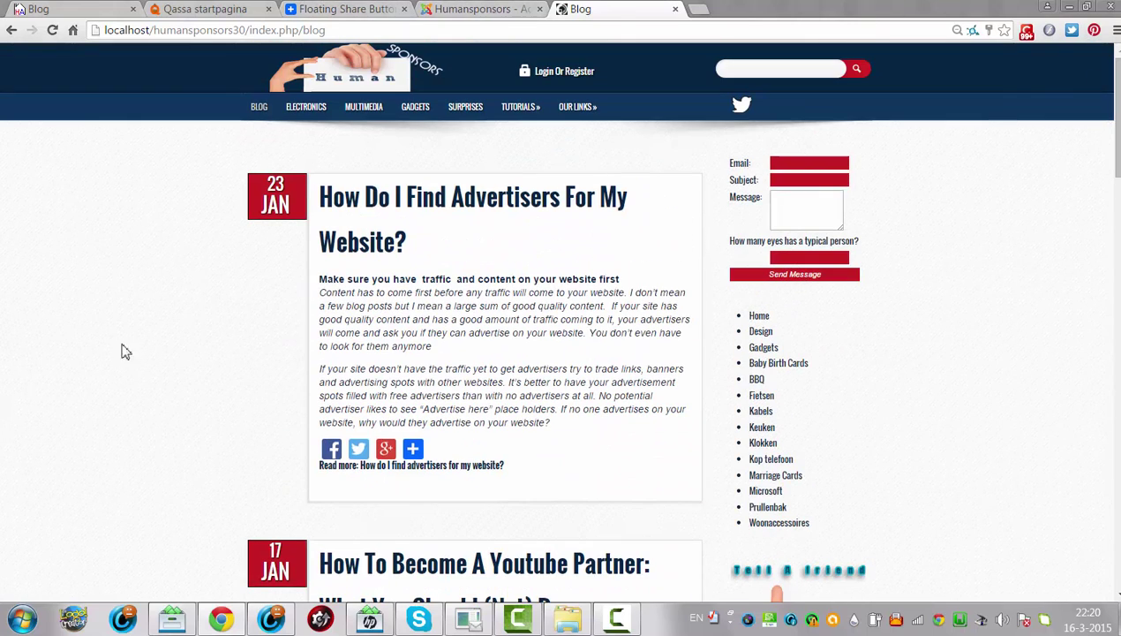
Compare the floating share bars on AddToAny's Floating Share Buttons page with the buttons on the local Blog page
{"action": "left_click", "coordinate": [306, 10]}
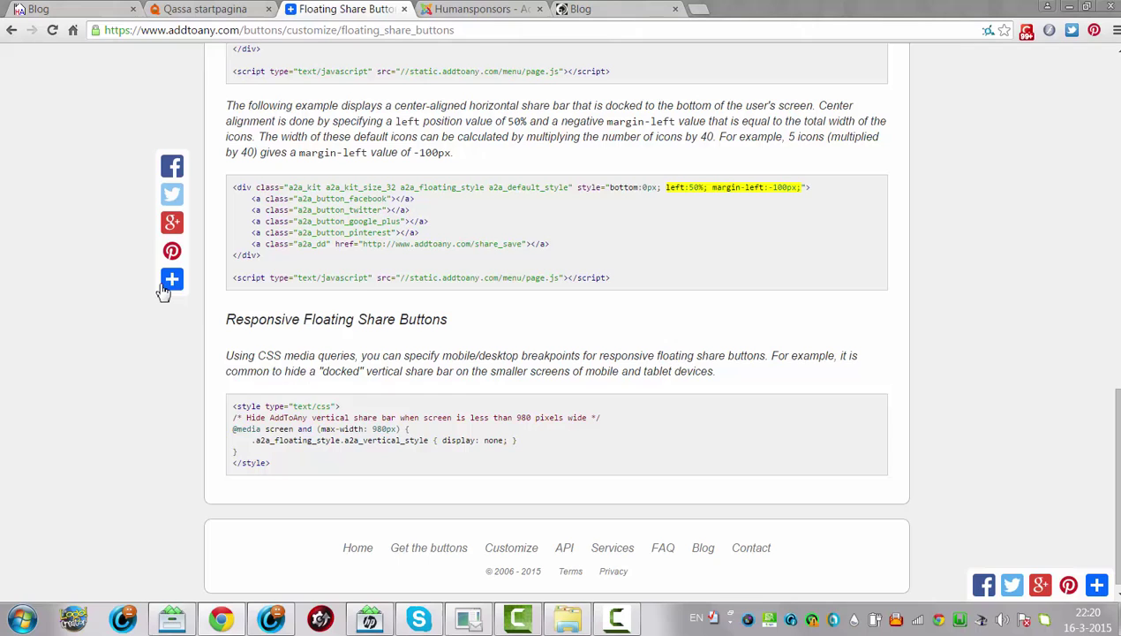
{"action": "mouse_move", "coordinate": [166, 282]}
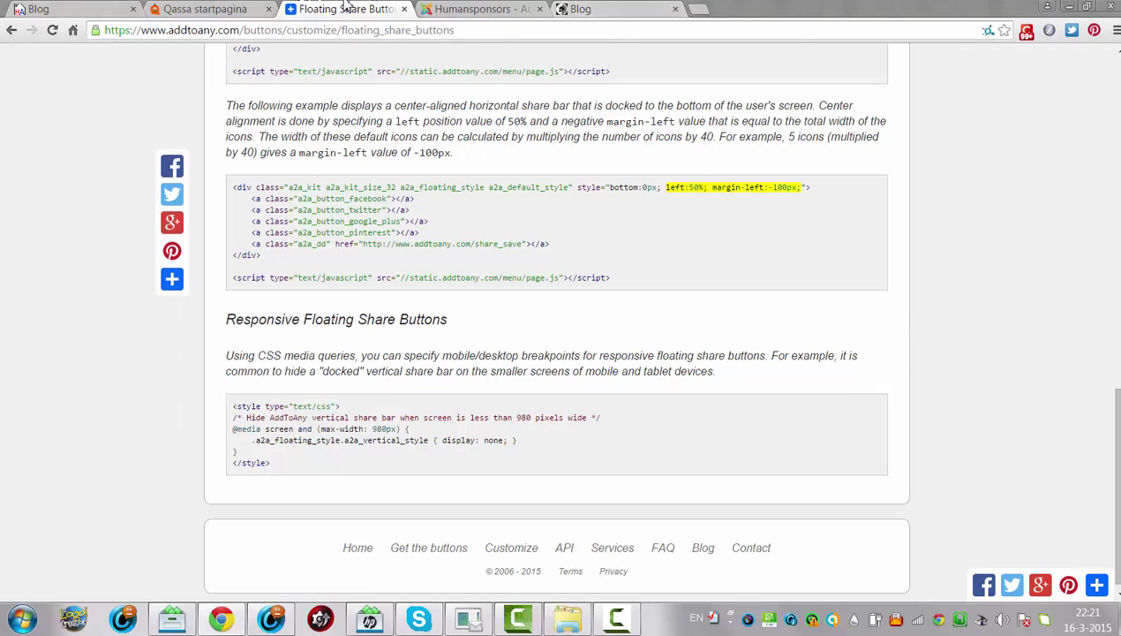
{"action": "left_click", "coordinate": [571, 9]}
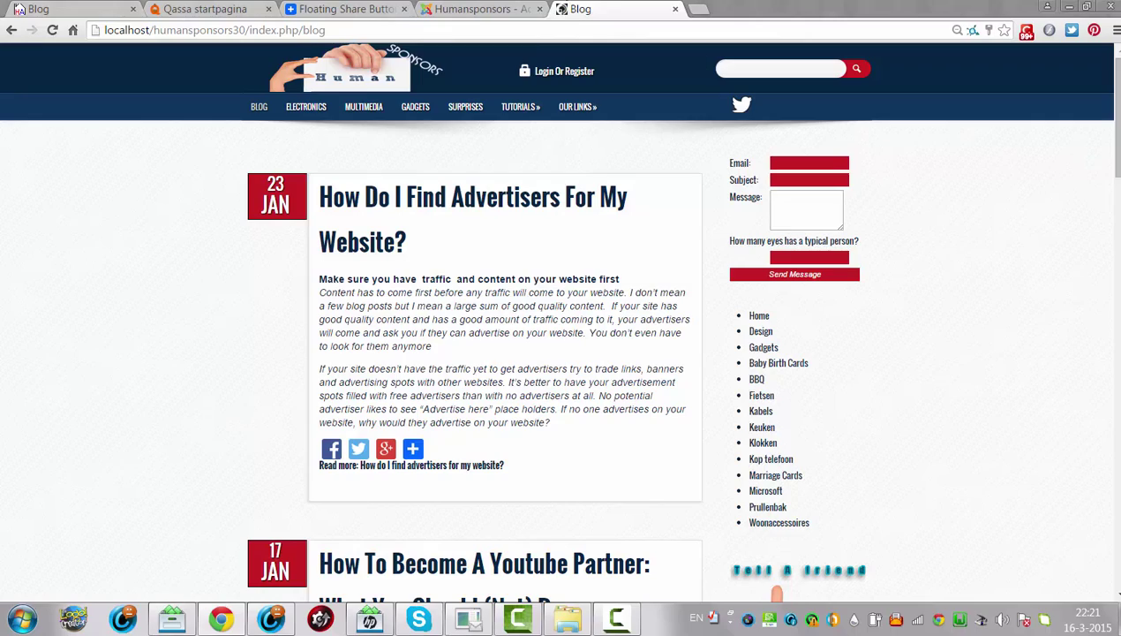
{"action": "left_click_drag", "start_coordinate": [1116, 114], "coordinate": [1064, 56]}
{"action": "left_click_drag", "start_coordinate": [1116, 156], "coordinate": [1101, 88]}
{"action": "left_click_drag", "start_coordinate": [746, 197], "coordinate": [221, 199]}
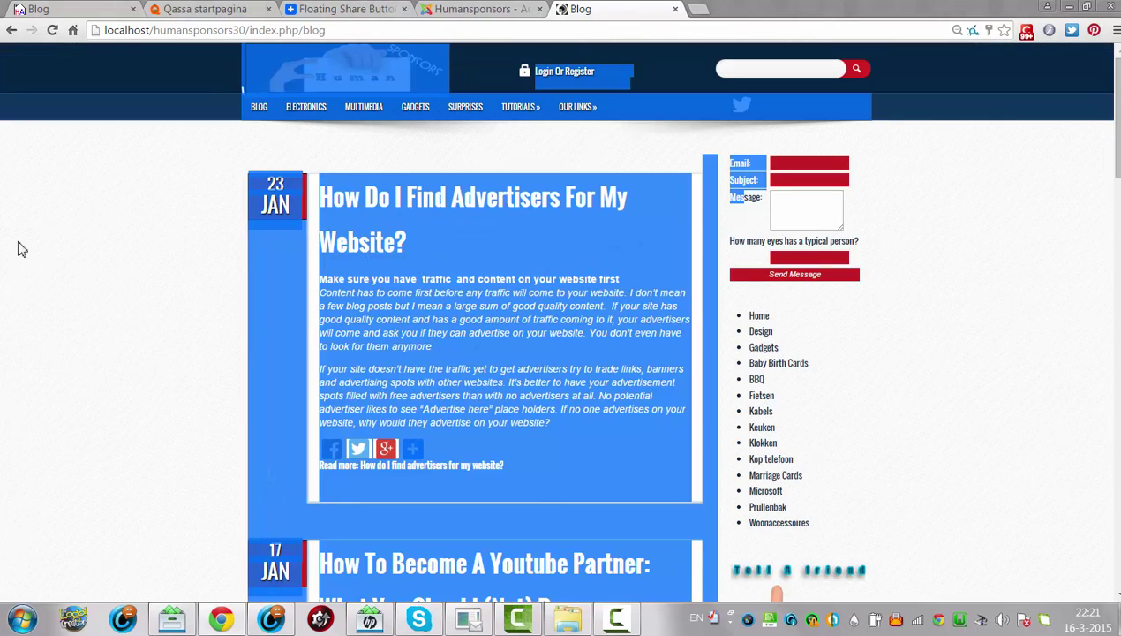
{"action": "left_click", "coordinate": [1026, 177]}
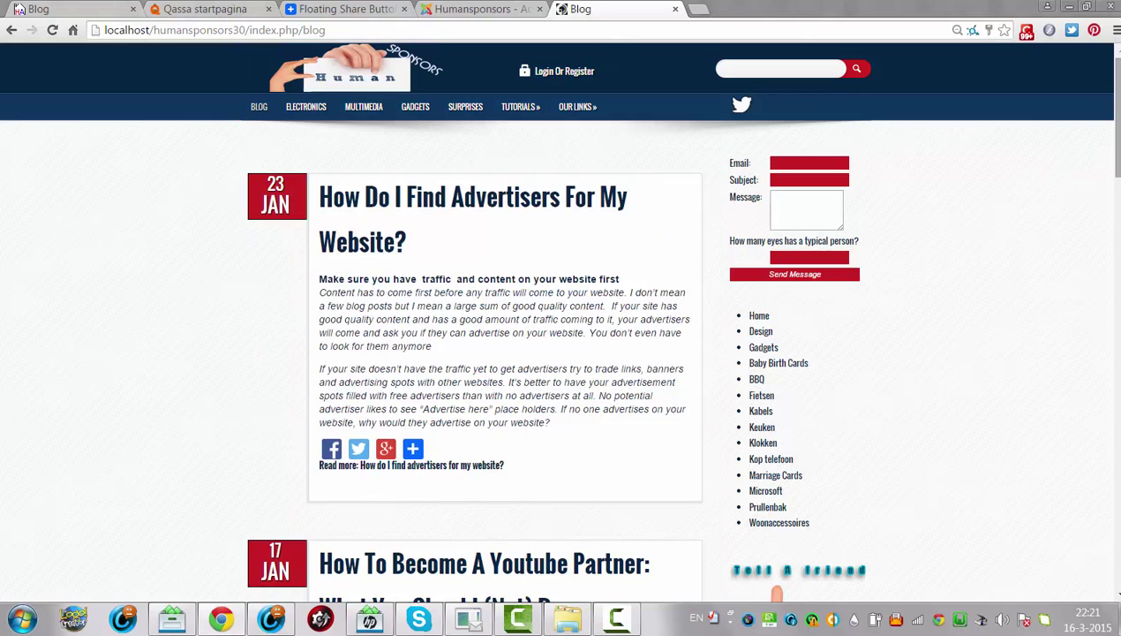
{"action": "mouse_move", "coordinate": [1115, 114]}
{"action": "left_mouse_down"}
{"action": "mouse_move", "coordinate": [1115, 240]}
{"action": "mouse_move", "coordinate": [1115, 101]}
{"action": "left_mouse_up"}
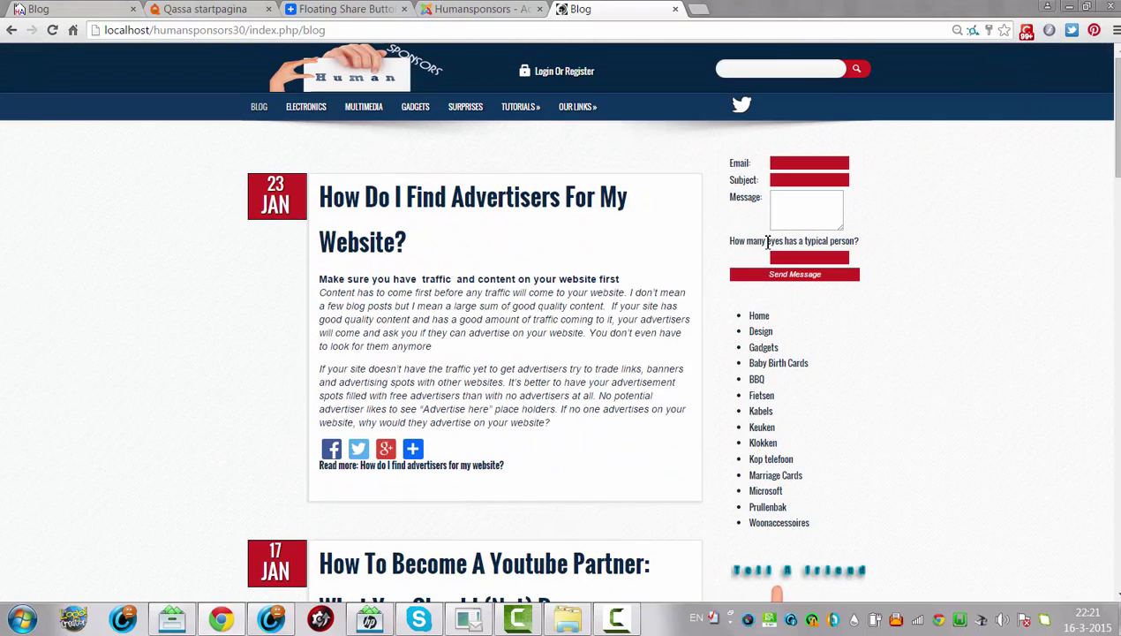
Copy the example code for the horizontal share bar docked at bottom:0px; right:0px from AddToAny's Floating Share Buttons page
{"action": "left_click", "coordinate": [474, 9]}
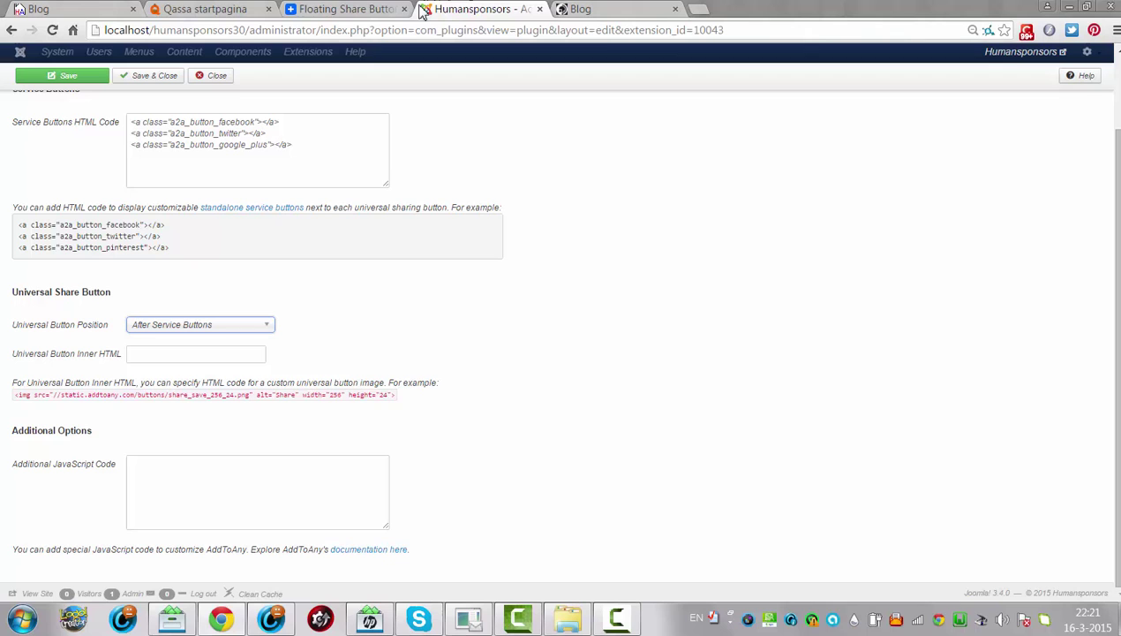
{"action": "left_click", "coordinate": [351, 14]}
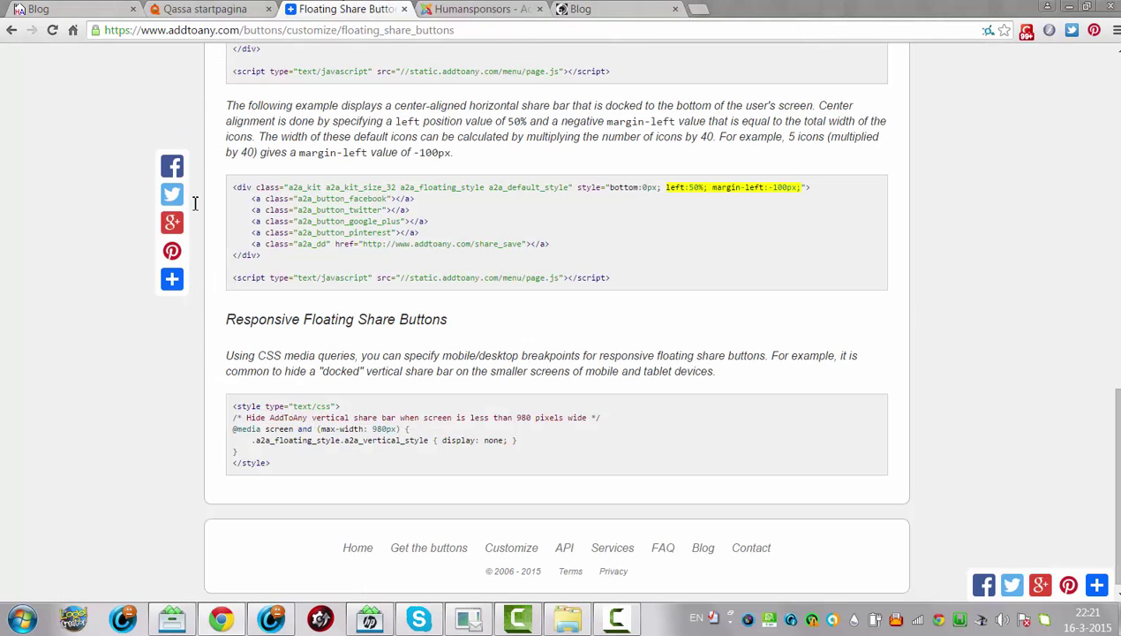
{"action": "left_click_drag", "start_coordinate": [216, 103], "coordinate": [1045, 404]}
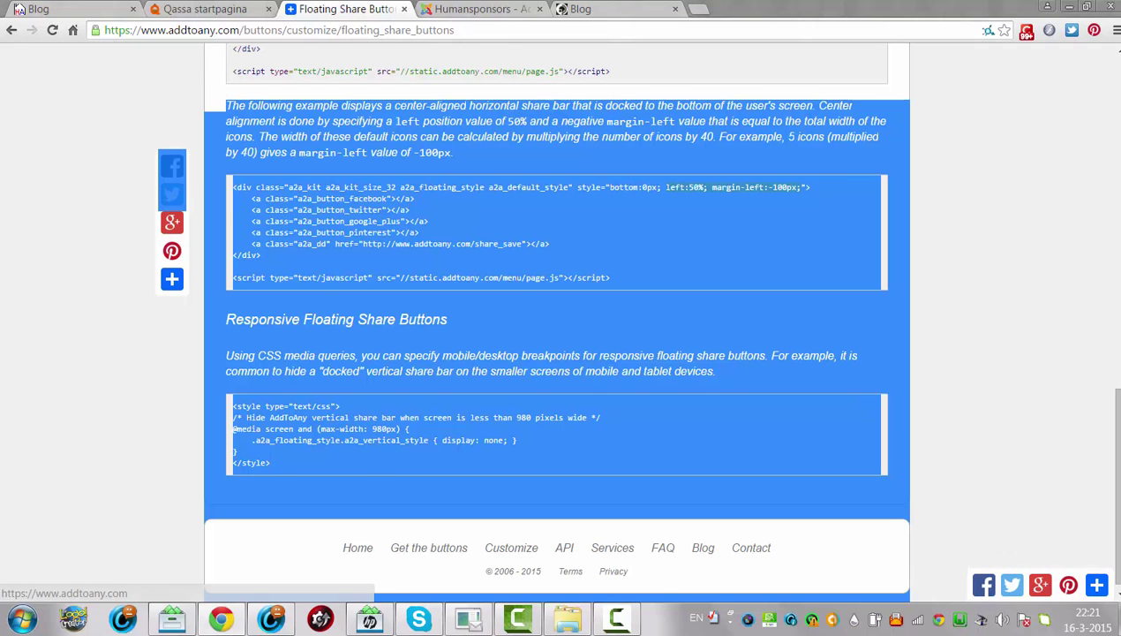
{"action": "scroll", "coordinate": [1035, 585], "scroll_direction": "up", "scroll_amount": 5}
{"action": "scroll", "coordinate": [1016, 294], "scroll_direction": "down", "scroll_amount": 5}
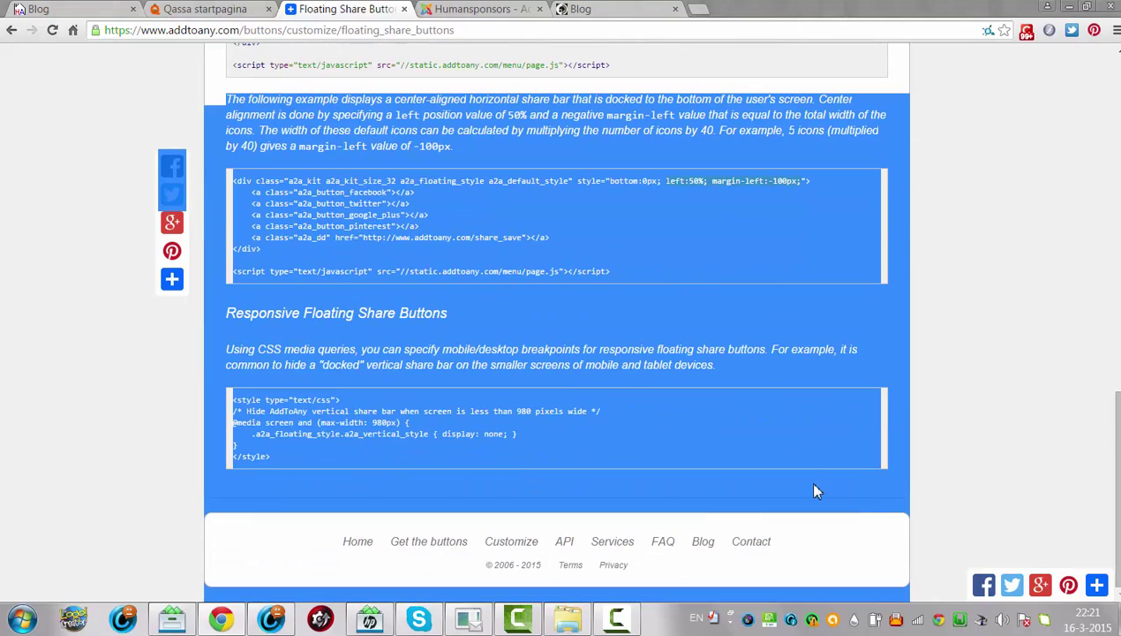
{"action": "left_click", "coordinate": [807, 479]}
{"action": "left_click_drag", "start_coordinate": [1111, 484], "coordinate": [1114, 362]}
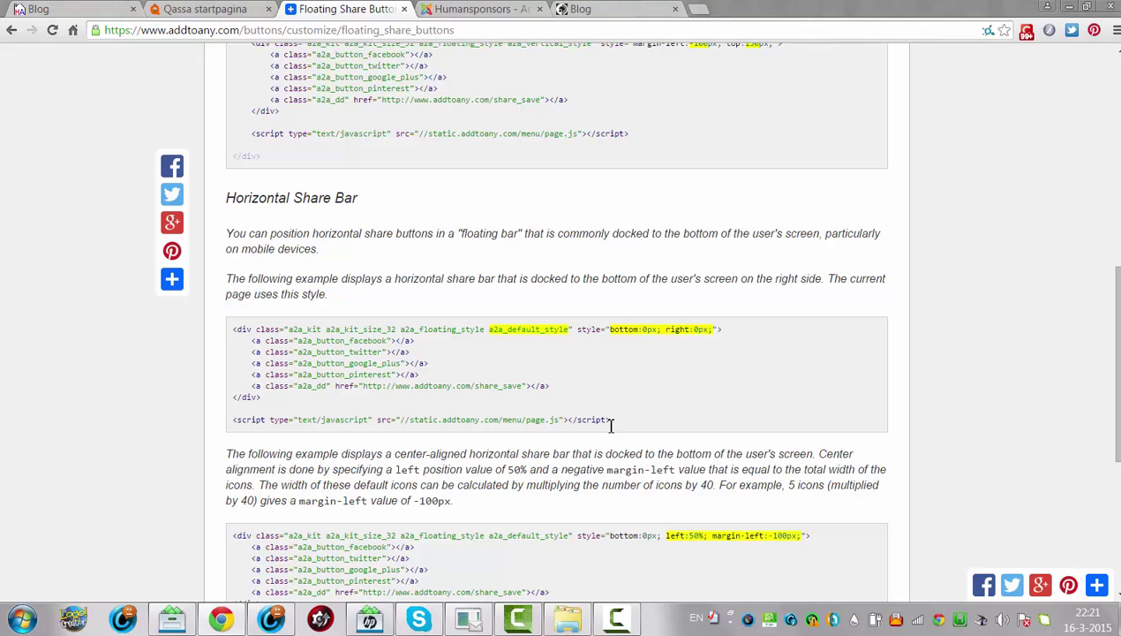
{"action": "left_click_drag", "start_coordinate": [612, 420], "coordinate": [195, 325]}
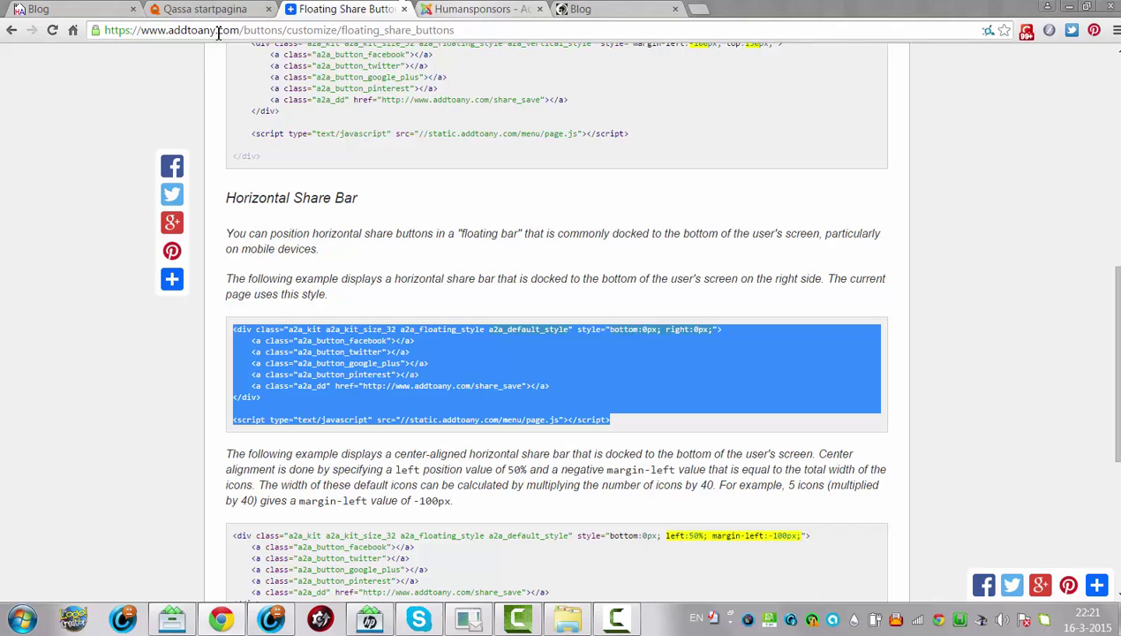
Replace the AddToAny plugin's Service Buttons HTML Code with the copied horizontal share bar code and save the plugin
{"action": "left_click", "coordinate": [477, 9]}
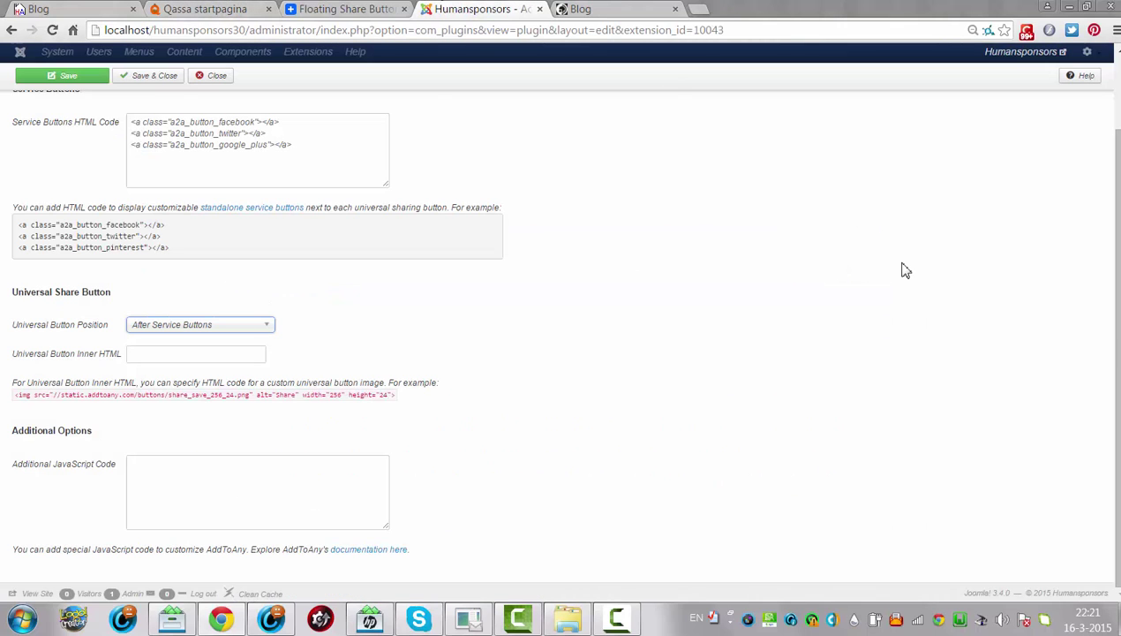
{"action": "left_click_drag", "start_coordinate": [1105, 321], "coordinate": [1080, 134]}
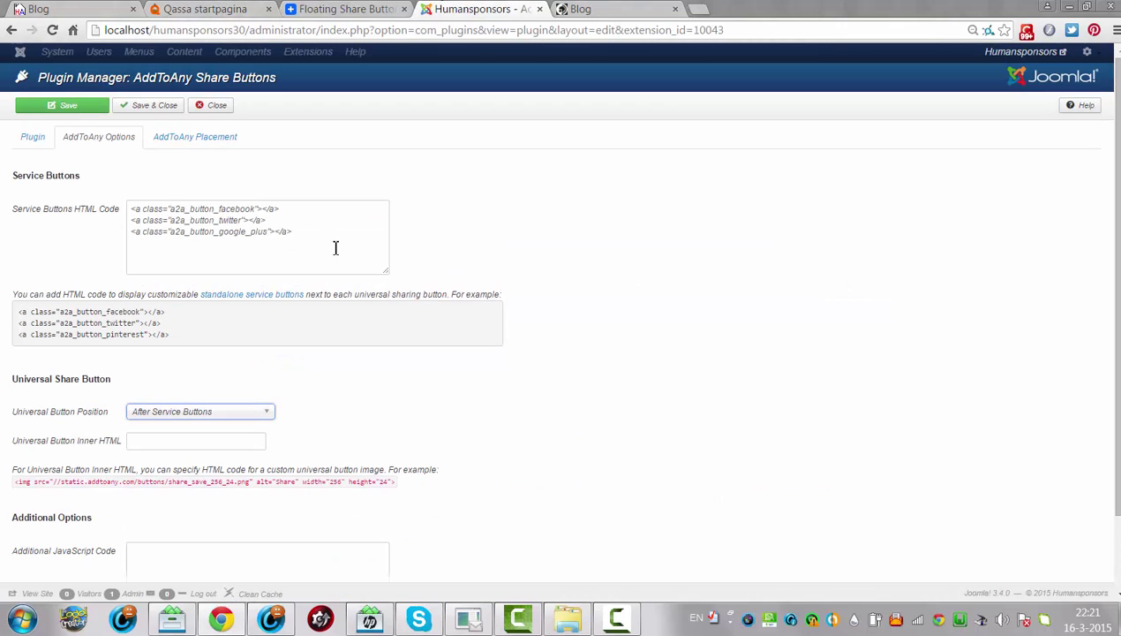
{"action": "left_click_drag", "start_coordinate": [336, 248], "coordinate": [93, 191]}
{"action": "key", "text": "BackSpace"}
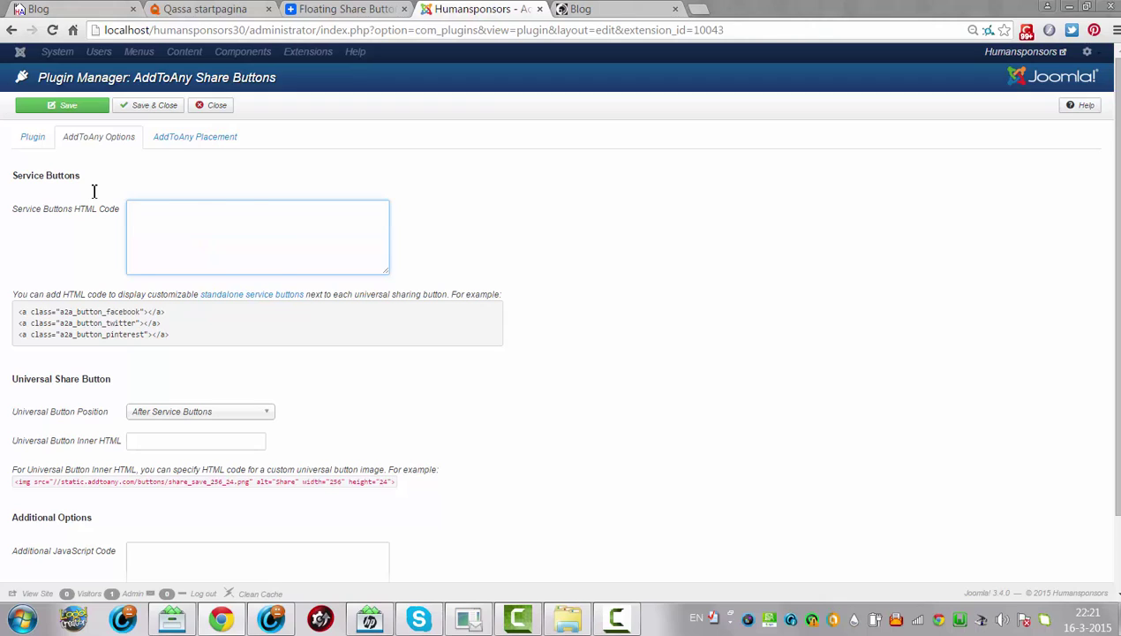
{"action": "key", "text": "ctrl+v"}
{"action": "left_click", "coordinate": [51, 107]}
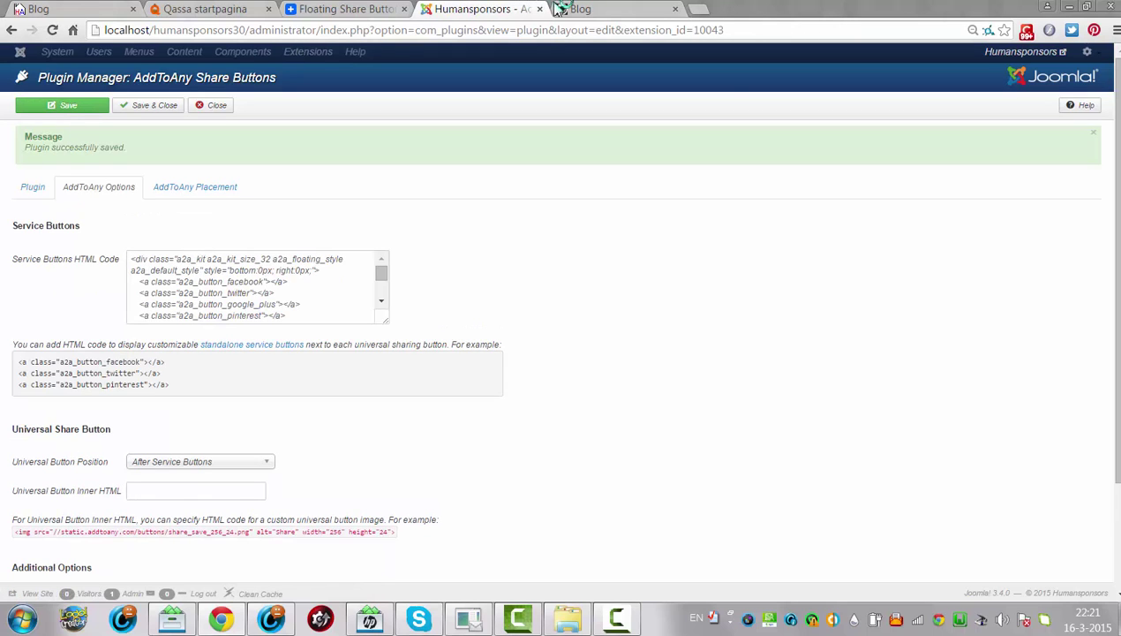
Reload the local Blog page and check it for the floating horizontal share bar
{"action": "left_click", "coordinate": [587, 11]}
{"action": "left_click", "coordinate": [534, 34]}
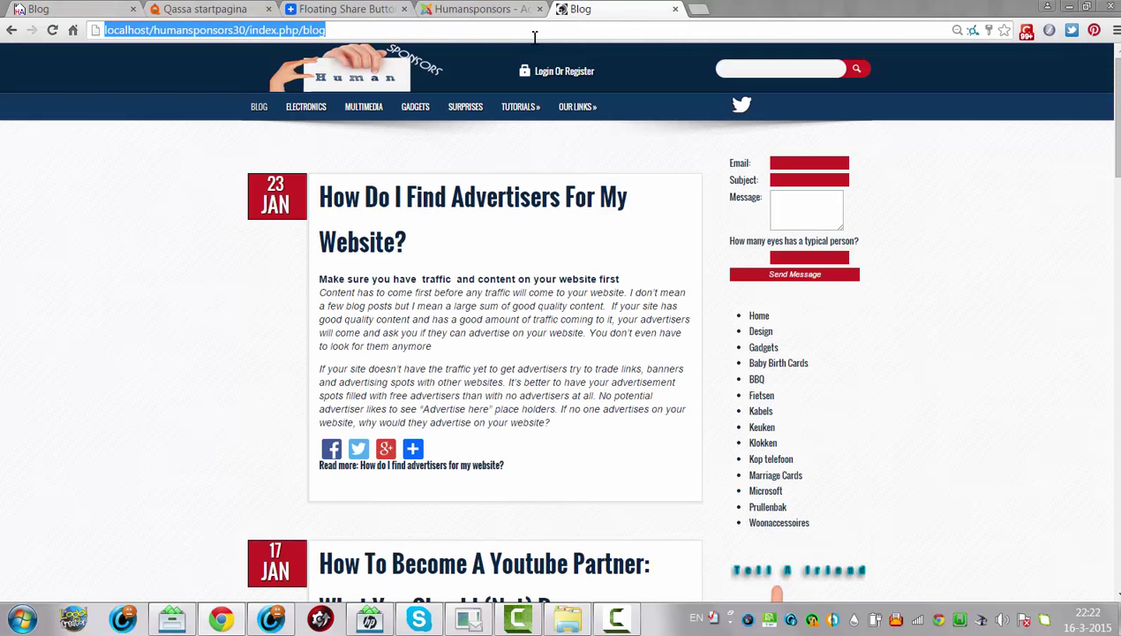
{"action": "key", "text": "Return"}
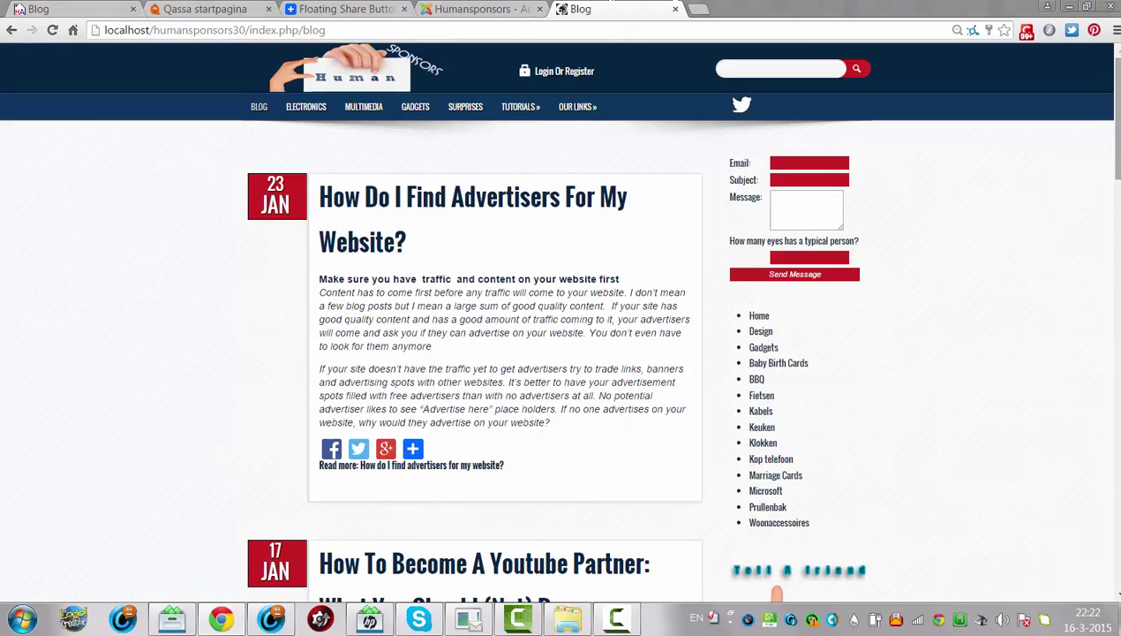
{"action": "scroll", "coordinate": [565, 353], "scroll_direction": "down", "scroll_amount": 20}
{"action": "scroll", "coordinate": [561, 318], "scroll_direction": "up", "scroll_amount": 20}
Review the Service Buttons HTML Code in the plugin's AddToAny options and save the plugin again
{"action": "left_click", "coordinate": [465, 9]}
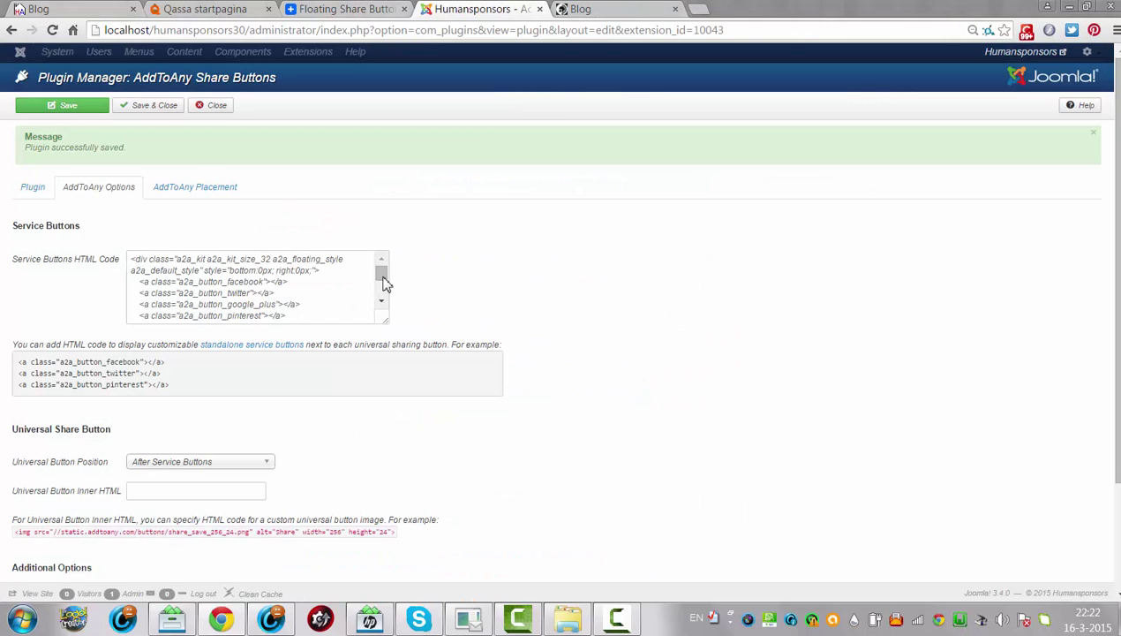
{"action": "left_click_drag", "start_coordinate": [385, 282], "coordinate": [375, 200]}
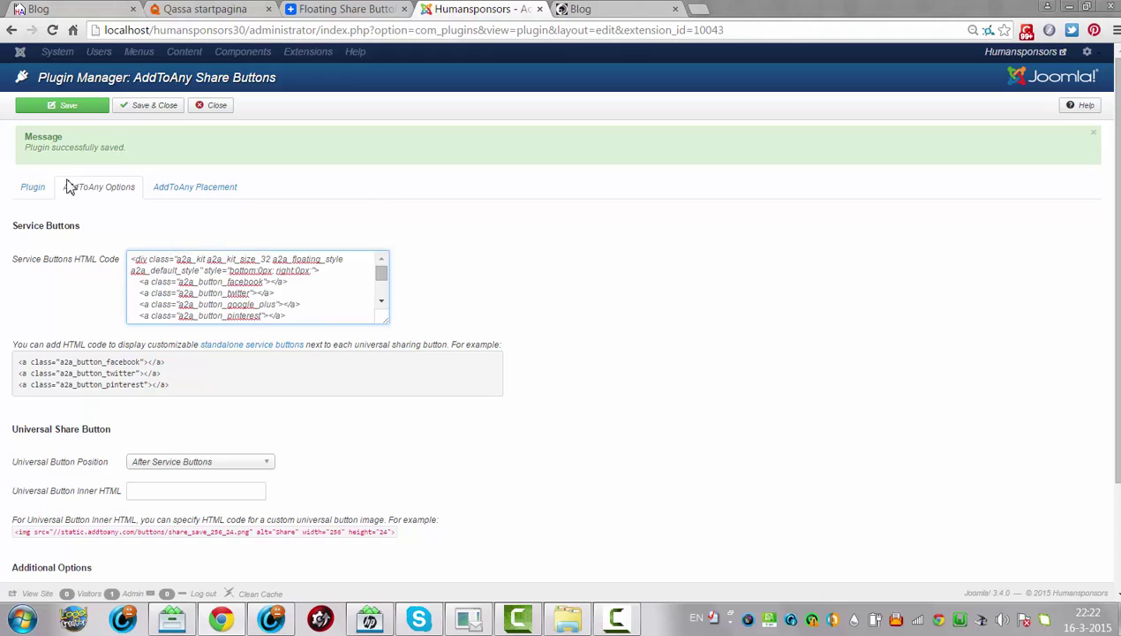
{"action": "left_click", "coordinate": [69, 108]}
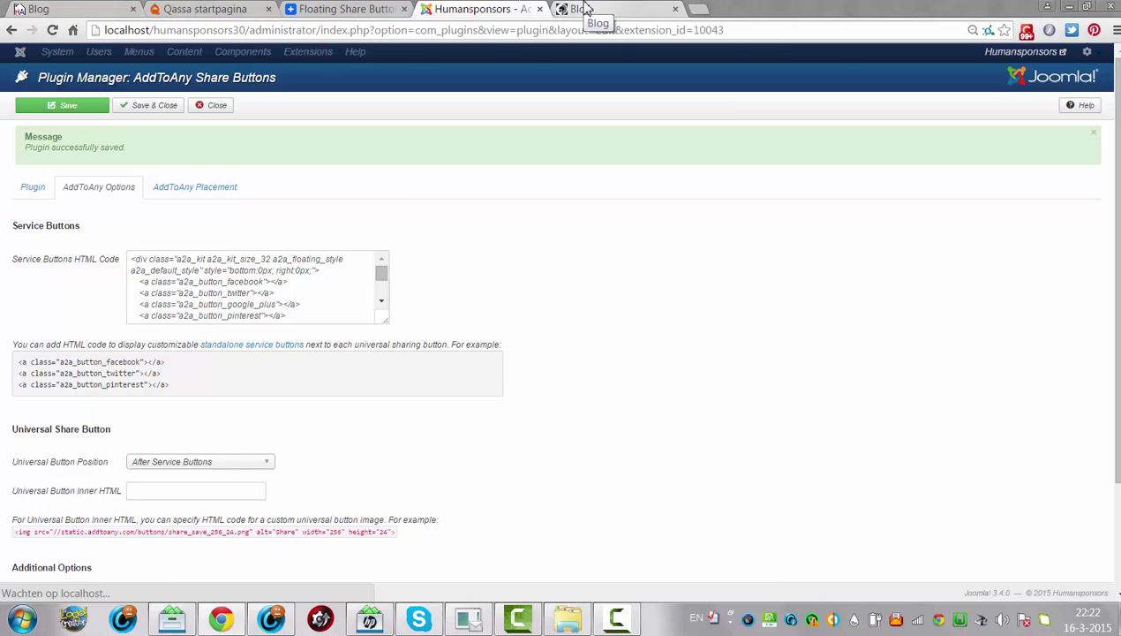
Load the local Blog page again and look over the share buttons on its posts
{"action": "left_click", "coordinate": [582, 9]}
{"action": "left_click", "coordinate": [580, 29]}
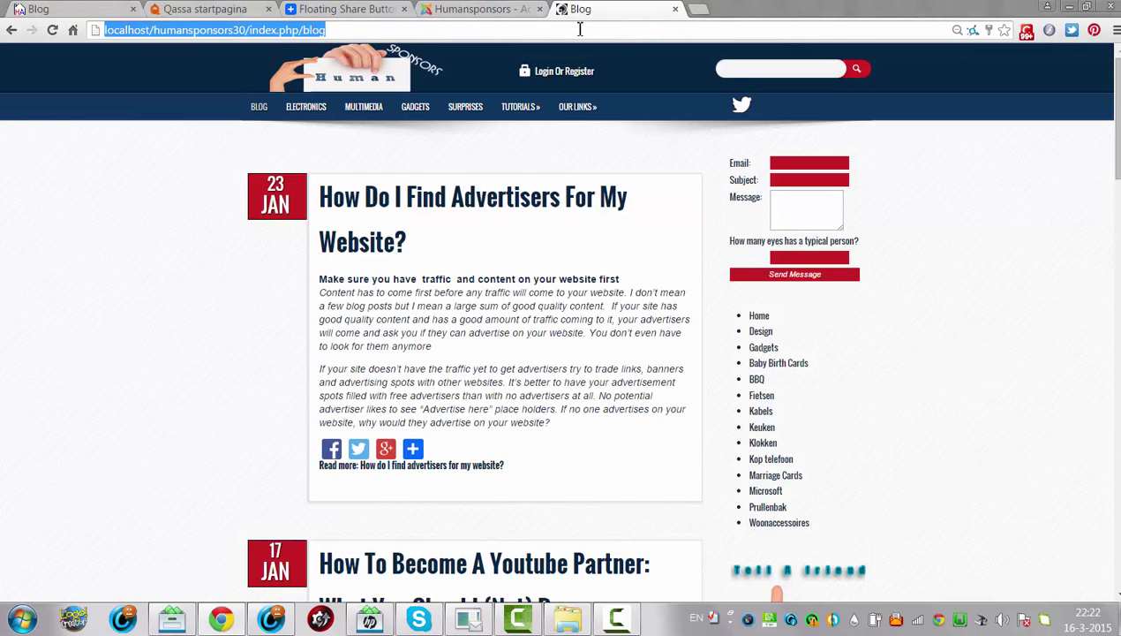
{"action": "key", "text": "Return"}
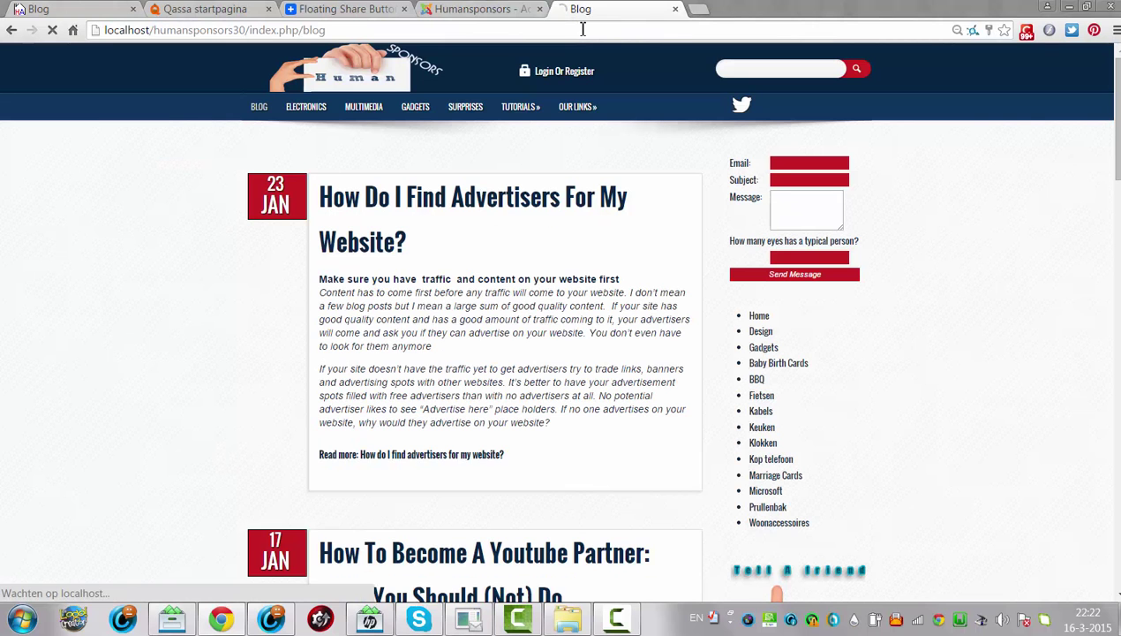
{"action": "scroll", "coordinate": [771, 581], "scroll_direction": "down", "scroll_amount": 20}
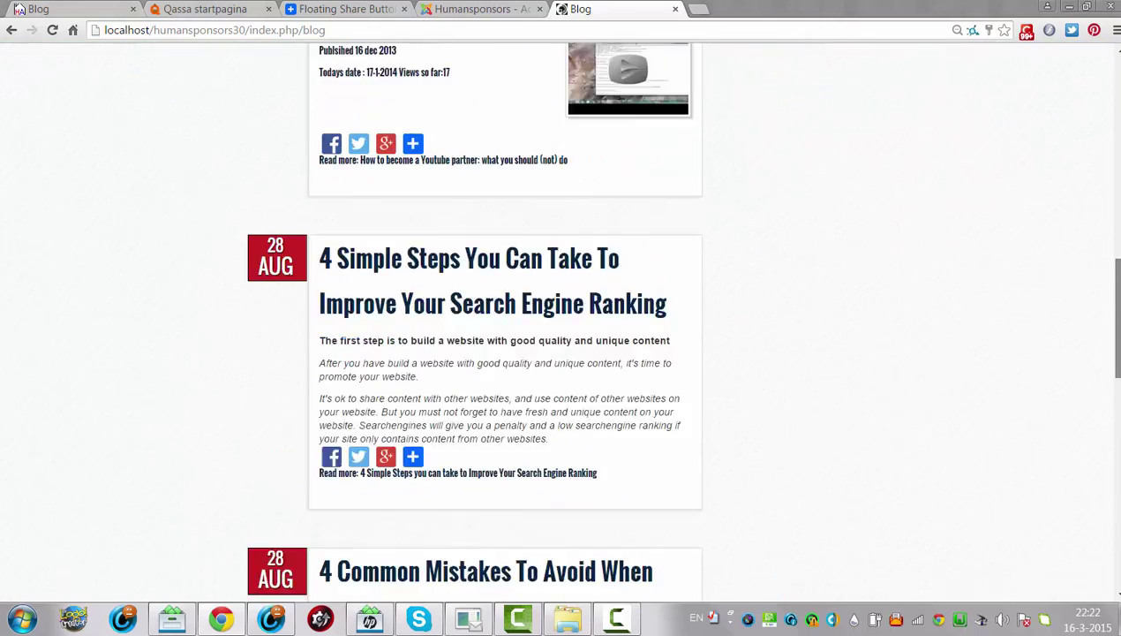
{"action": "scroll", "coordinate": [625, 105], "scroll_direction": "up", "scroll_amount": 20}
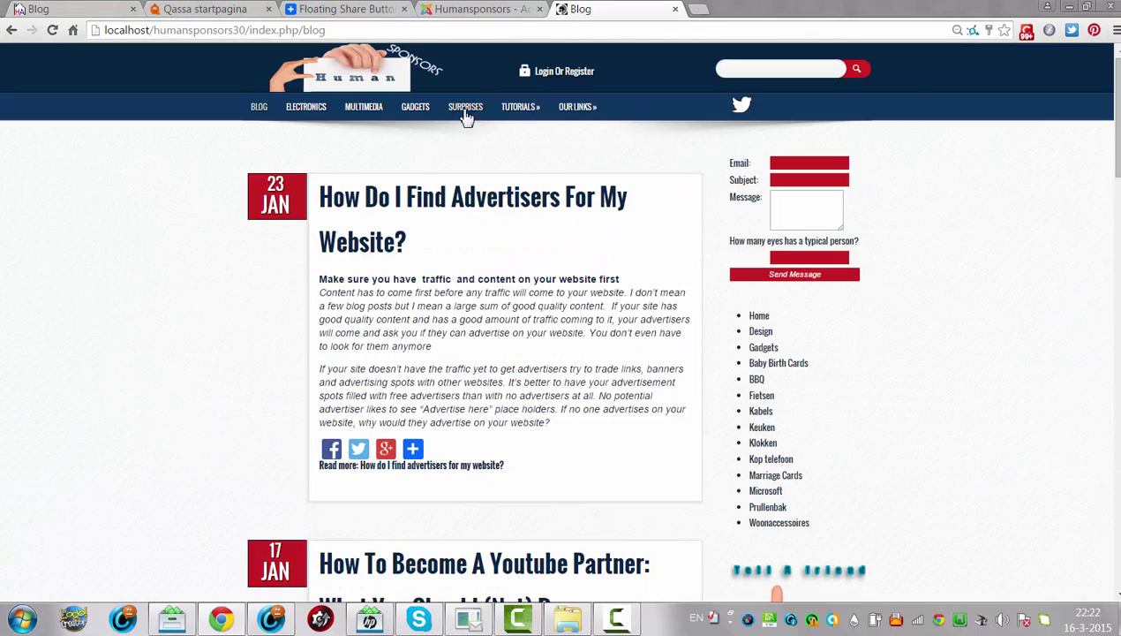
Open the local Tutorials page and check the whole page for the floating share bar
{"action": "left_click", "coordinate": [526, 110]}
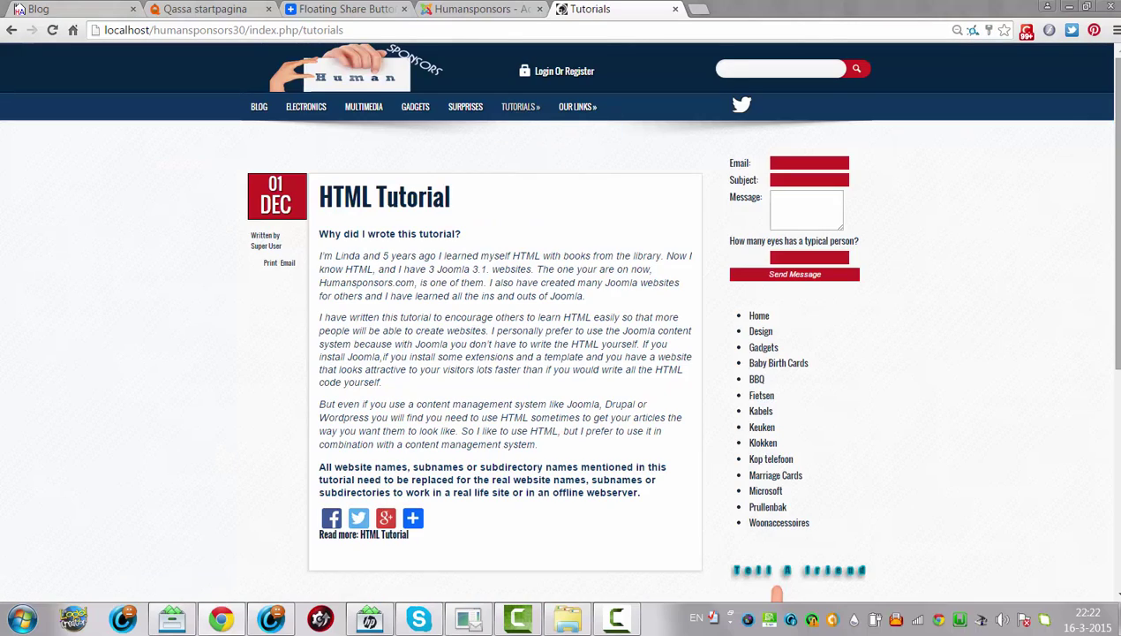
{"action": "scroll", "coordinate": [528, 112], "scroll_direction": "down", "scroll_amount": 5}
{"action": "scroll", "coordinate": [1117, 347], "scroll_direction": "up", "scroll_amount": 10}
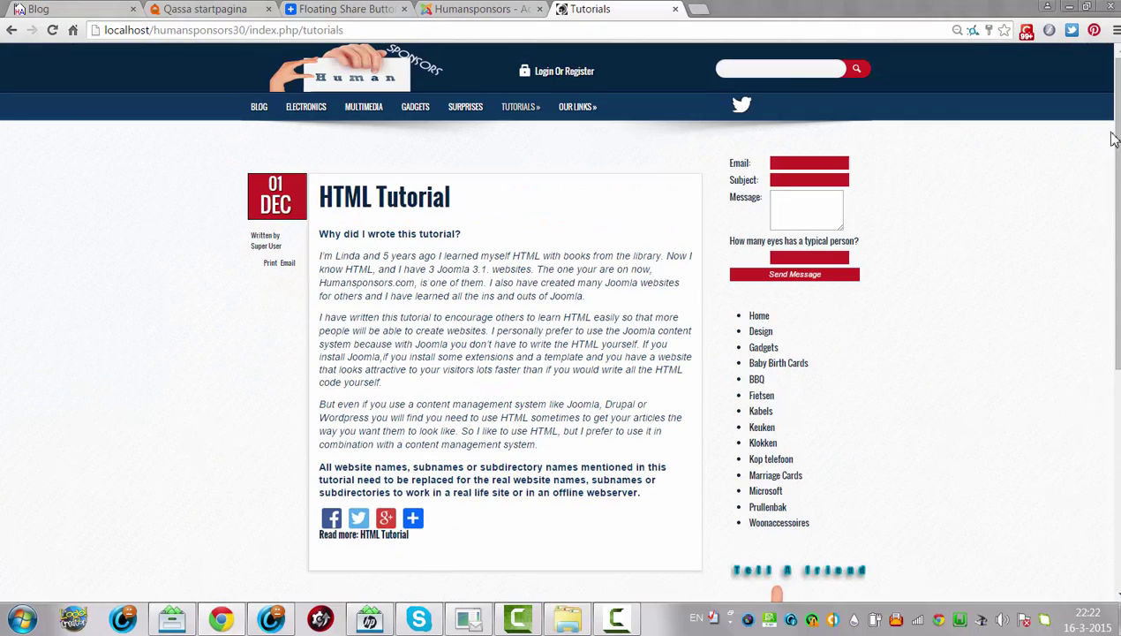
{"action": "key", "text": "ctrl+a"}
{"action": "scroll", "coordinate": [1118, 347], "scroll_direction": "down", "scroll_amount": 5}
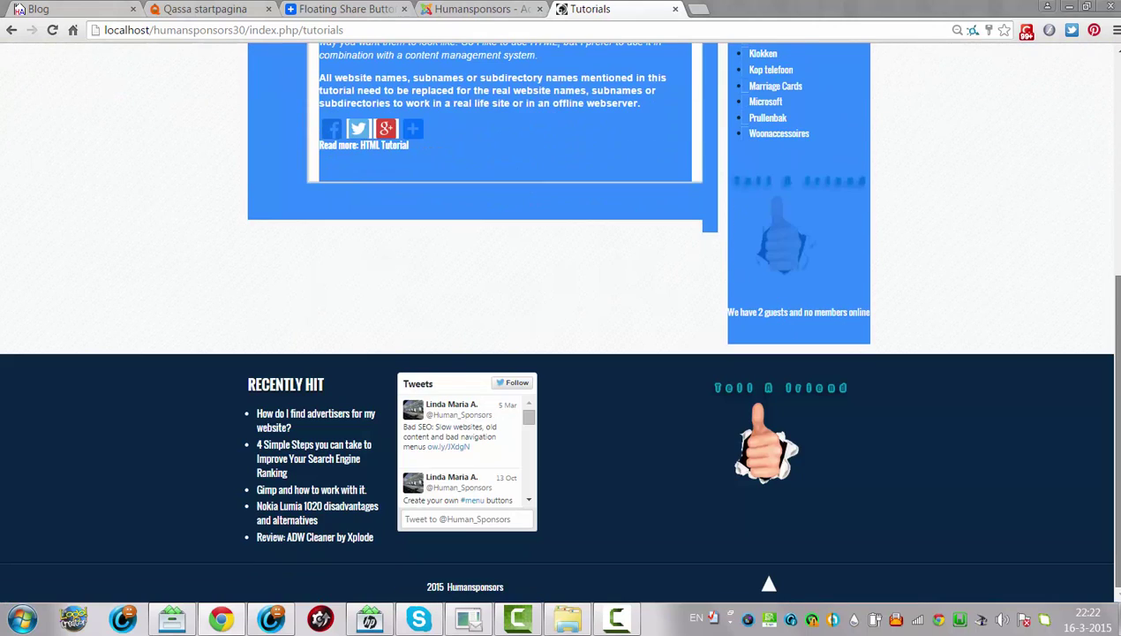
{"action": "scroll", "coordinate": [771, 590], "scroll_direction": "up", "scroll_amount": 10}
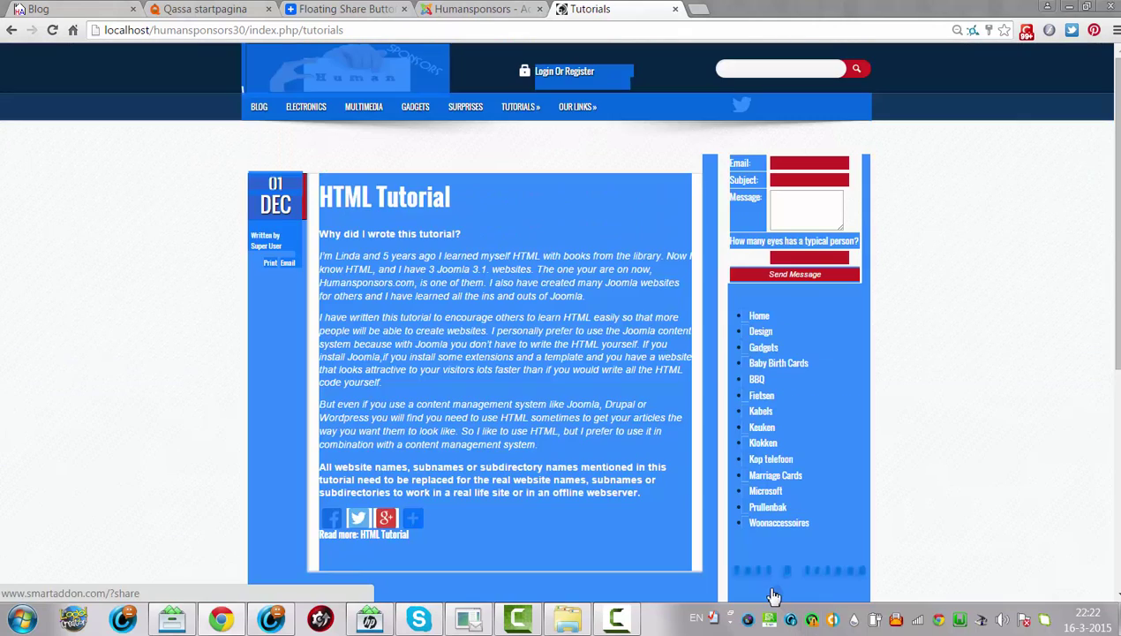
{"action": "left_click", "coordinate": [997, 422]}
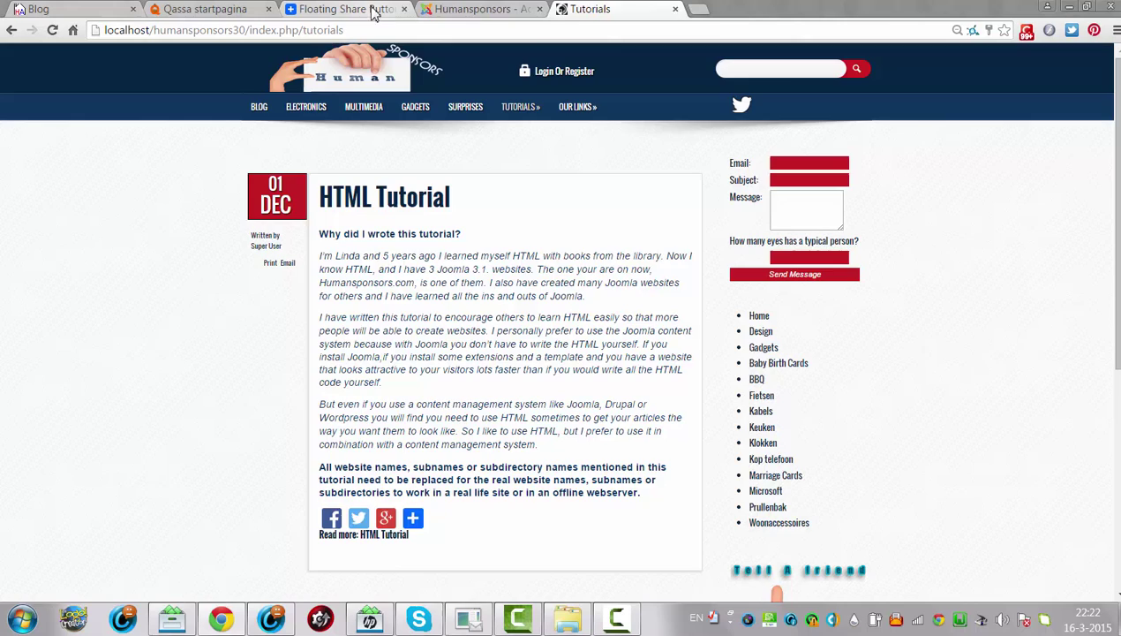
Copy the plugin's example share_save_256_24.png image code into Universal Button Inner HTML and save the AddToAny Share Buttons plugin
{"action": "left_click", "coordinate": [484, 10]}
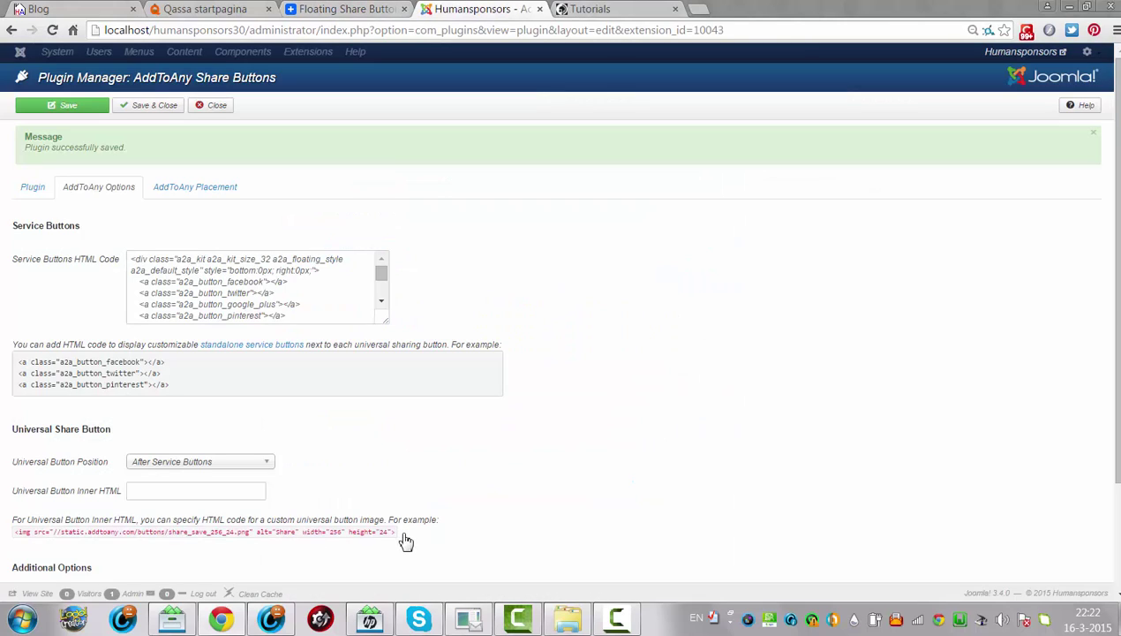
{"action": "left_click_drag", "start_coordinate": [402, 535], "coordinate": [10, 531]}
{"action": "key", "text": "ctrl+c"}
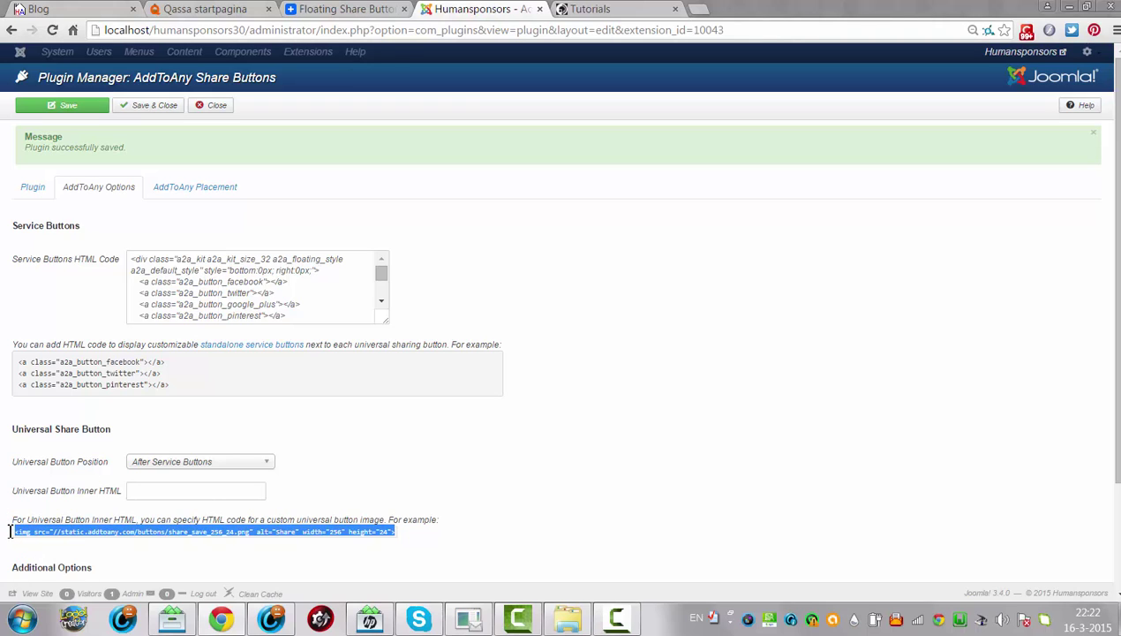
{"action": "left_click", "coordinate": [193, 492]}
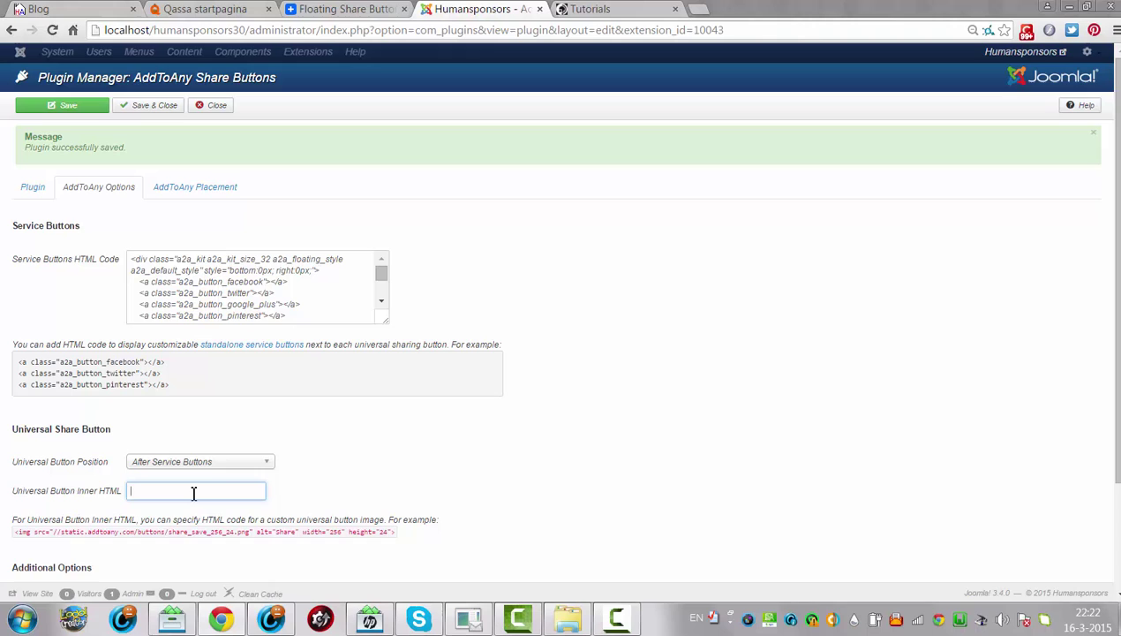
{"action": "key", "text": "ctrl+v"}
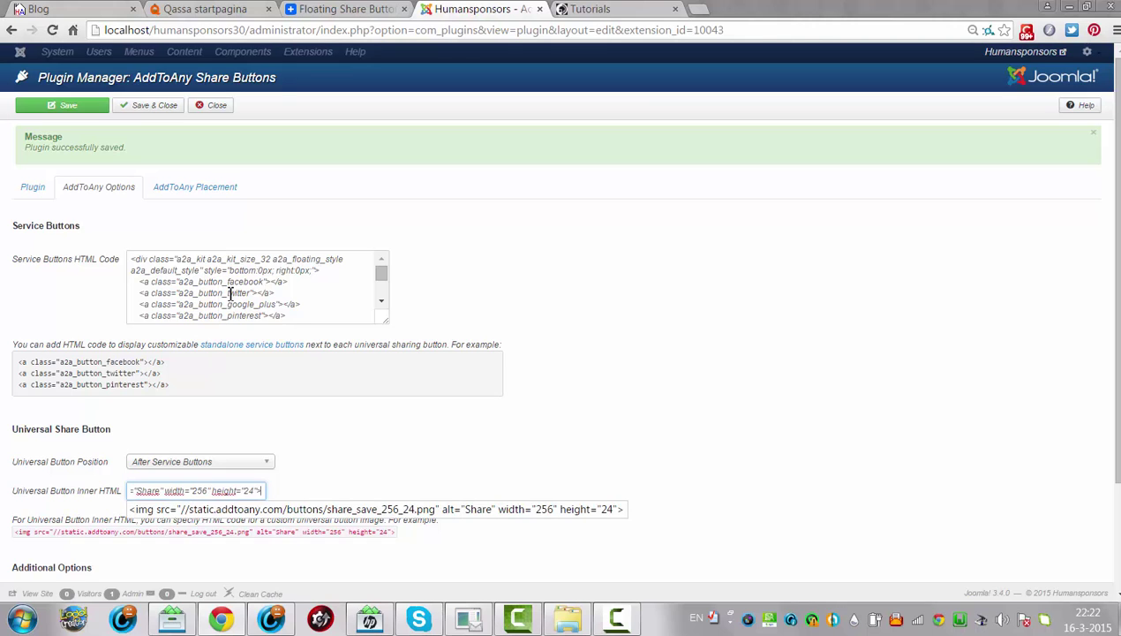
{"action": "left_click", "coordinate": [383, 295]}
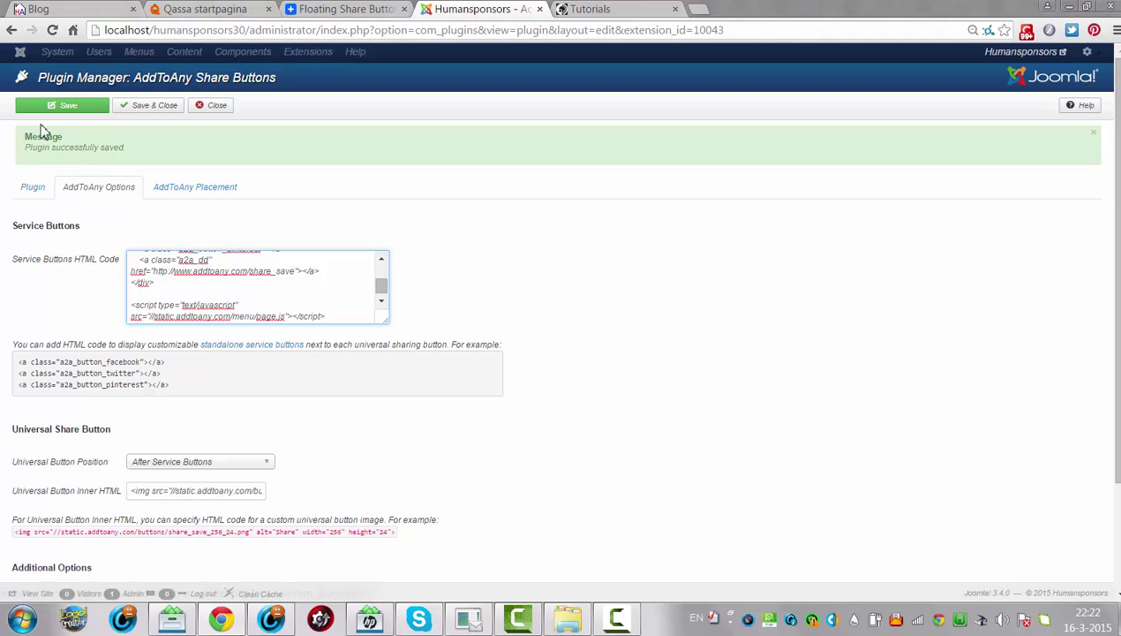
{"action": "left_click", "coordinate": [76, 106]}
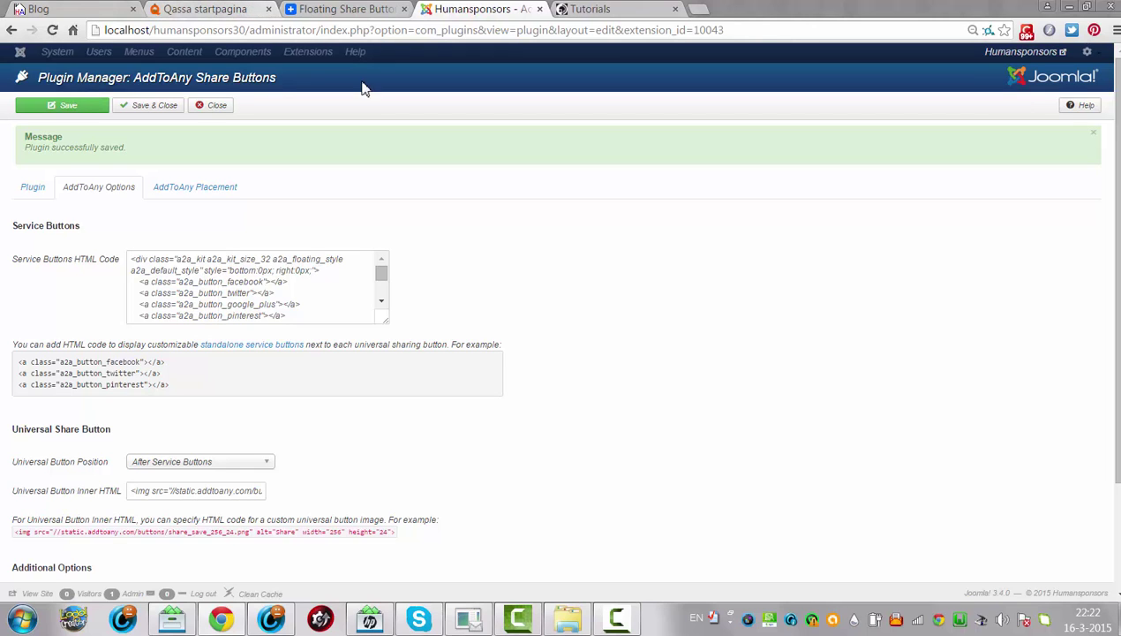
Reload the local Tutorials page and check the share buttons under the HTML Tutorial post
{"action": "left_click", "coordinate": [597, 11]}
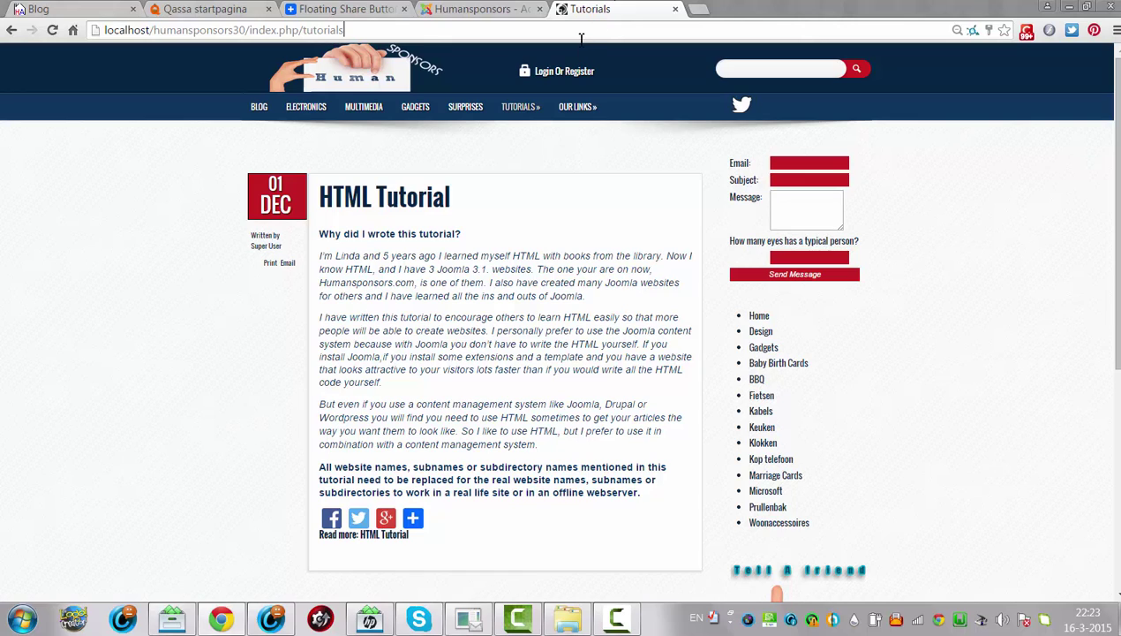
{"action": "left_click", "coordinate": [581, 38]}
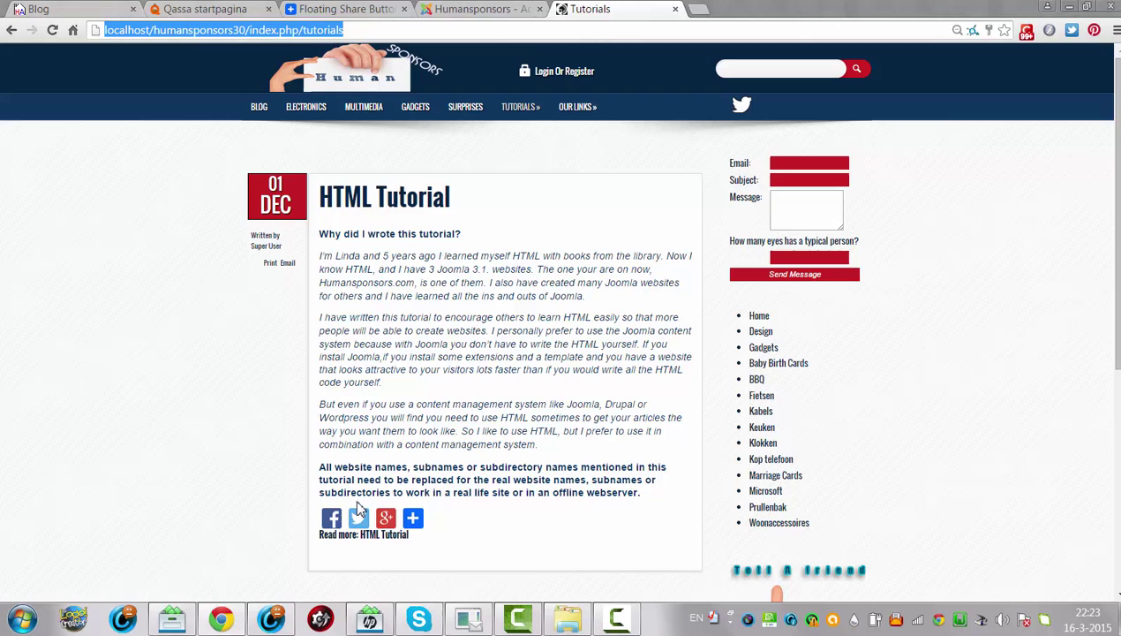
{"action": "key", "text": "Return"}
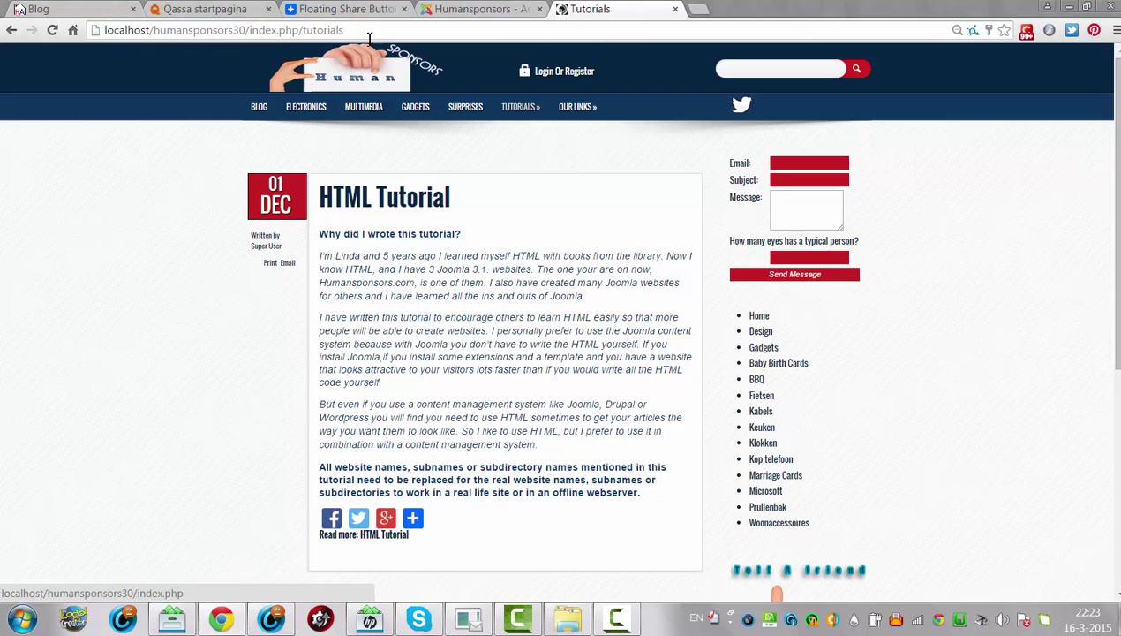
{"action": "left_click", "coordinate": [358, 32]}
{"action": "key", "text": "Return"}
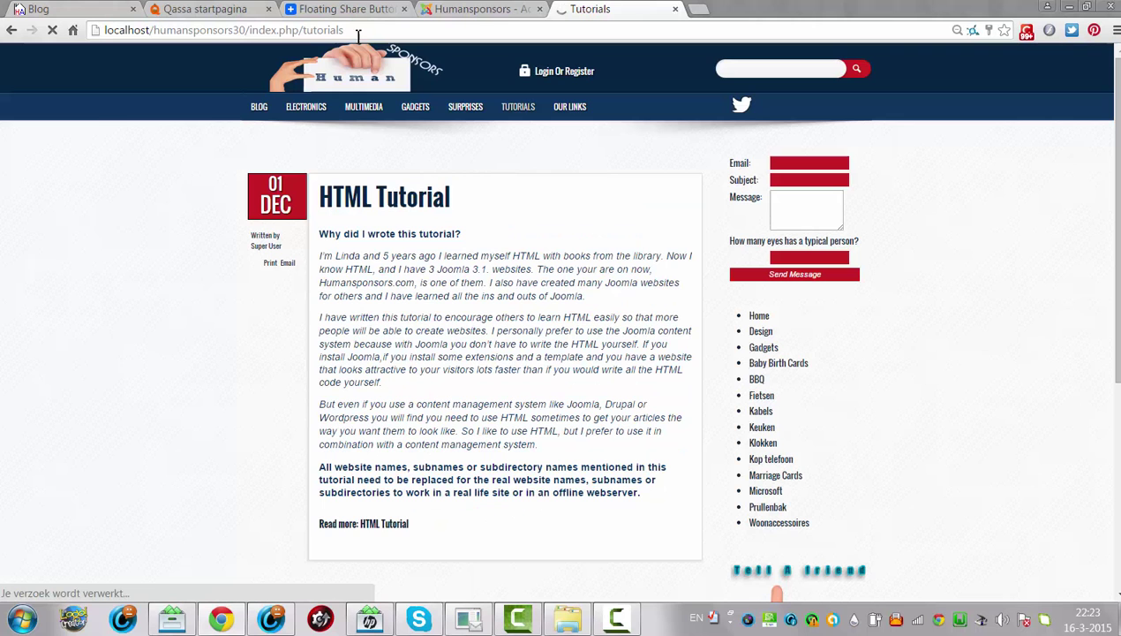
Clean the Joomla cache from the site administration, reload the local Tutorials page, and look over the Share / Save button's service list
{"action": "left_click", "coordinate": [477, 9]}
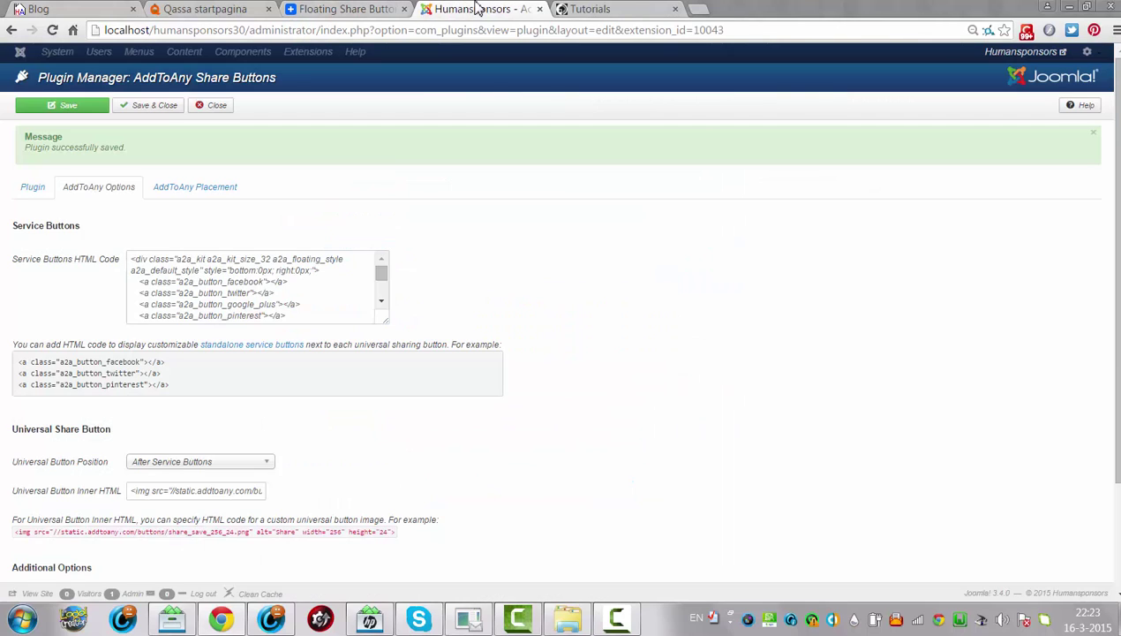
{"action": "left_click", "coordinate": [253, 599]}
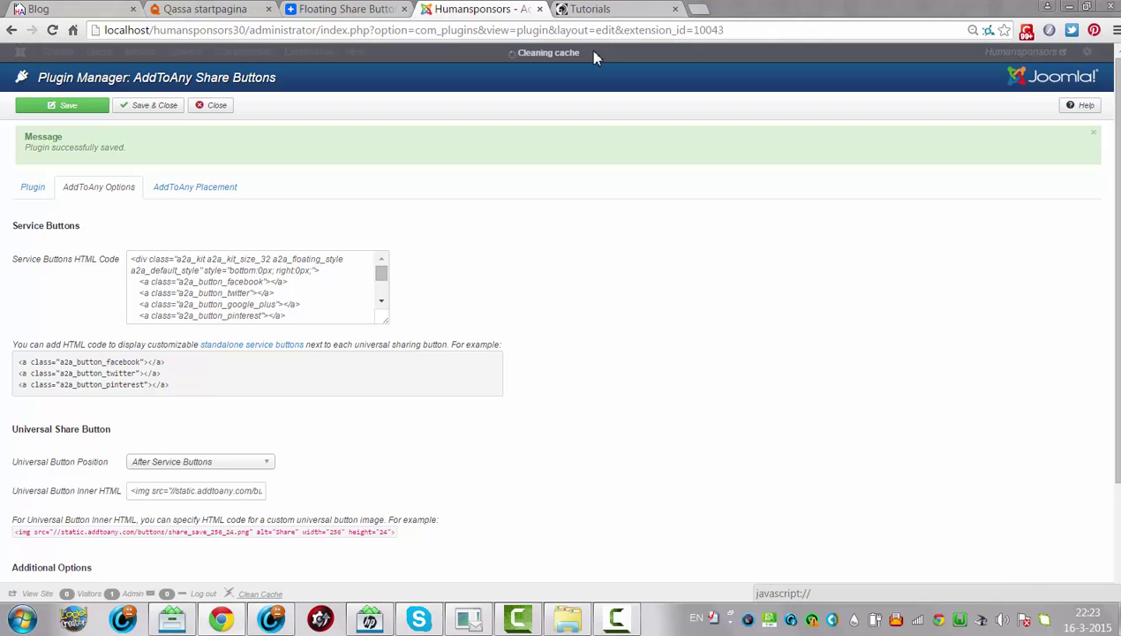
{"action": "left_click", "coordinate": [649, 9]}
{"action": "left_click", "coordinate": [611, 33]}
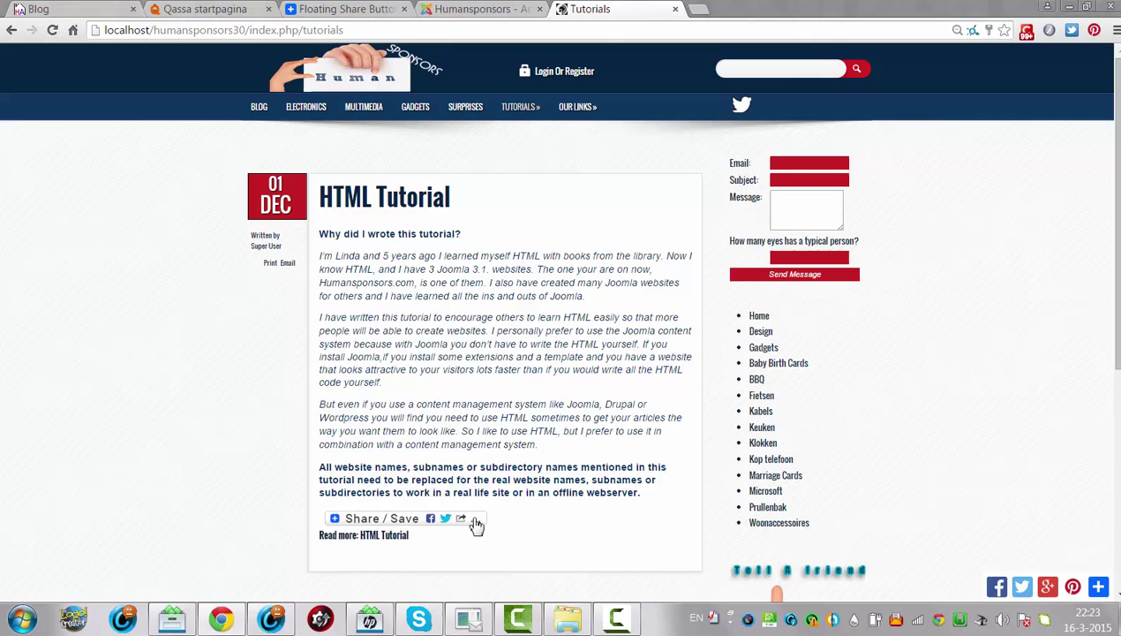
{"action": "mouse_move", "coordinate": [475, 518]}
{"action": "mouse_move", "coordinate": [340, 525]}
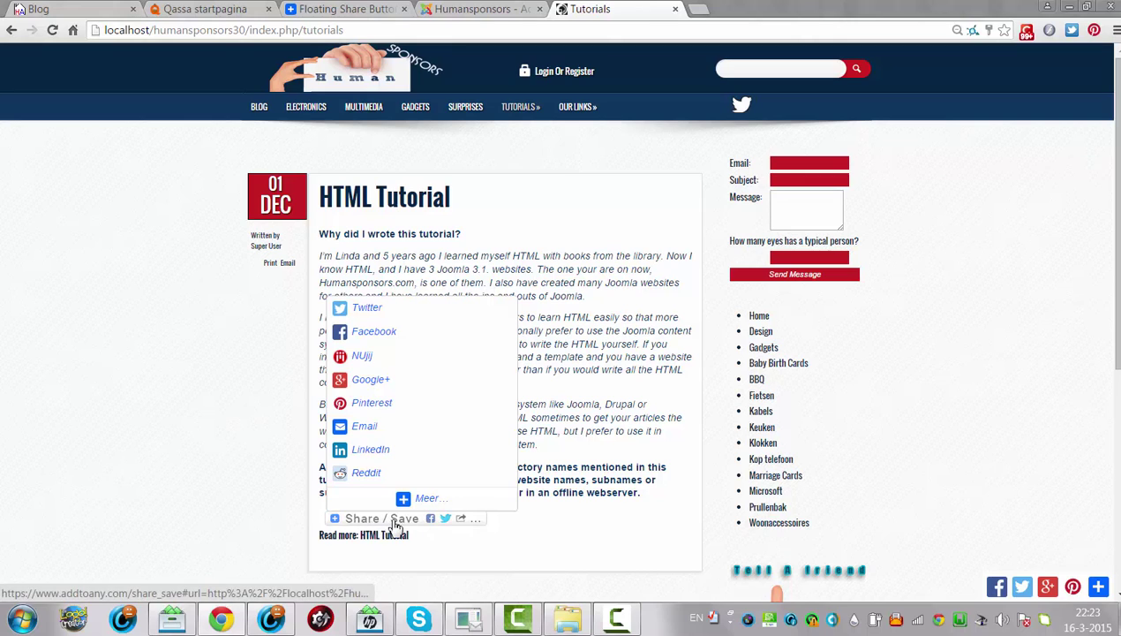
Look through the floating bar's full list of sharing services on the Tutorials page, and open and close its Twitter share window
{"action": "left_click", "coordinate": [481, 9]}
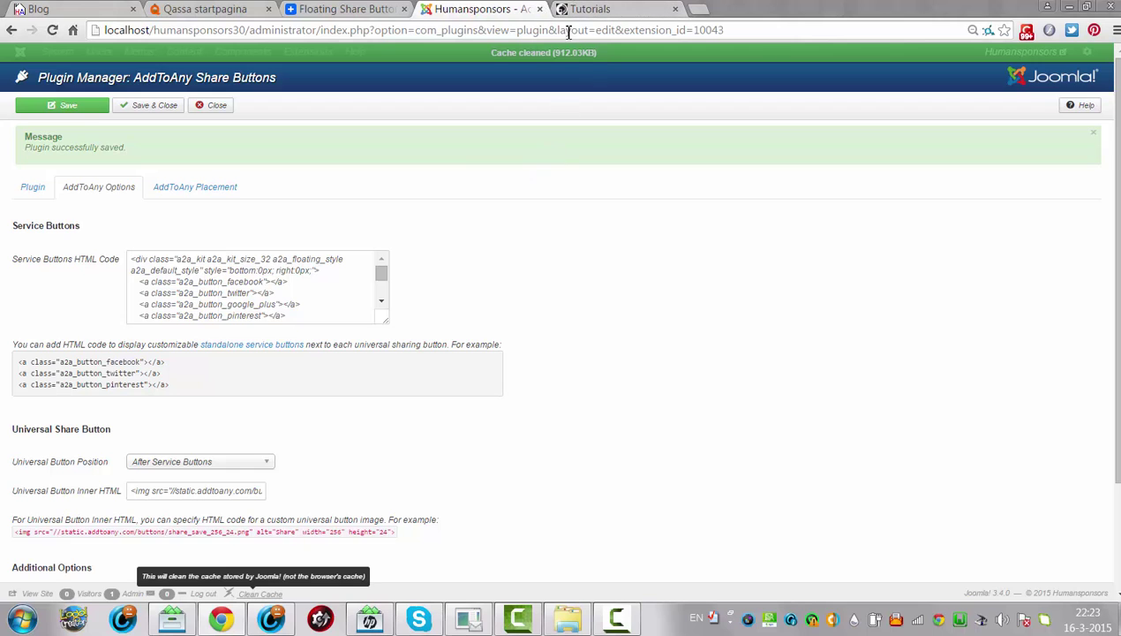
{"action": "left_click", "coordinate": [593, 10]}
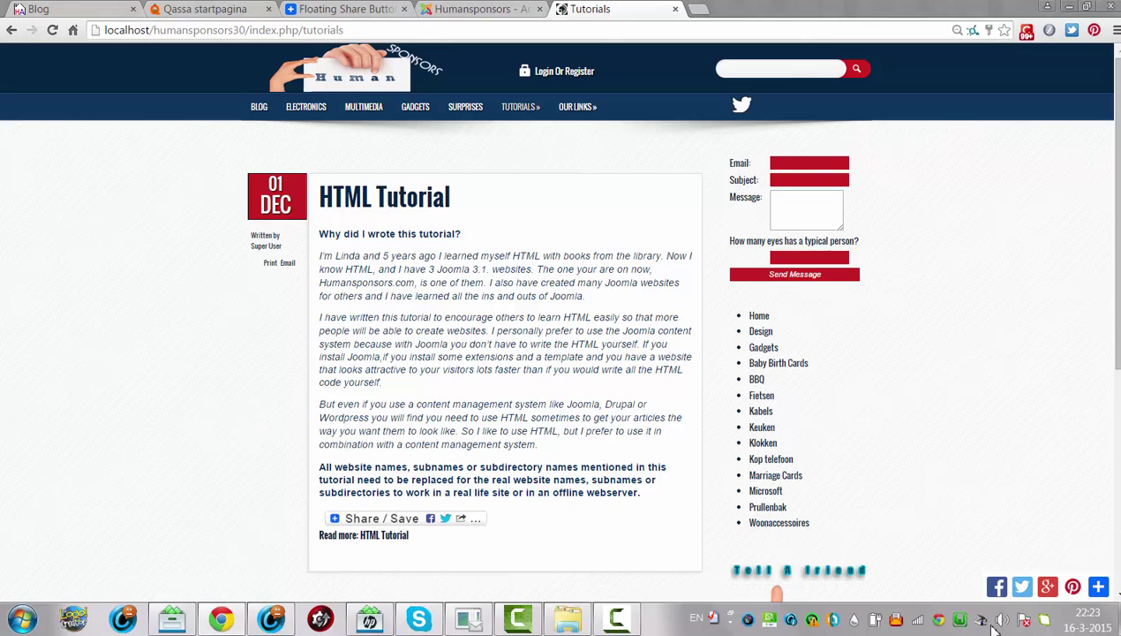
{"action": "mouse_move", "coordinate": [1099, 587]}
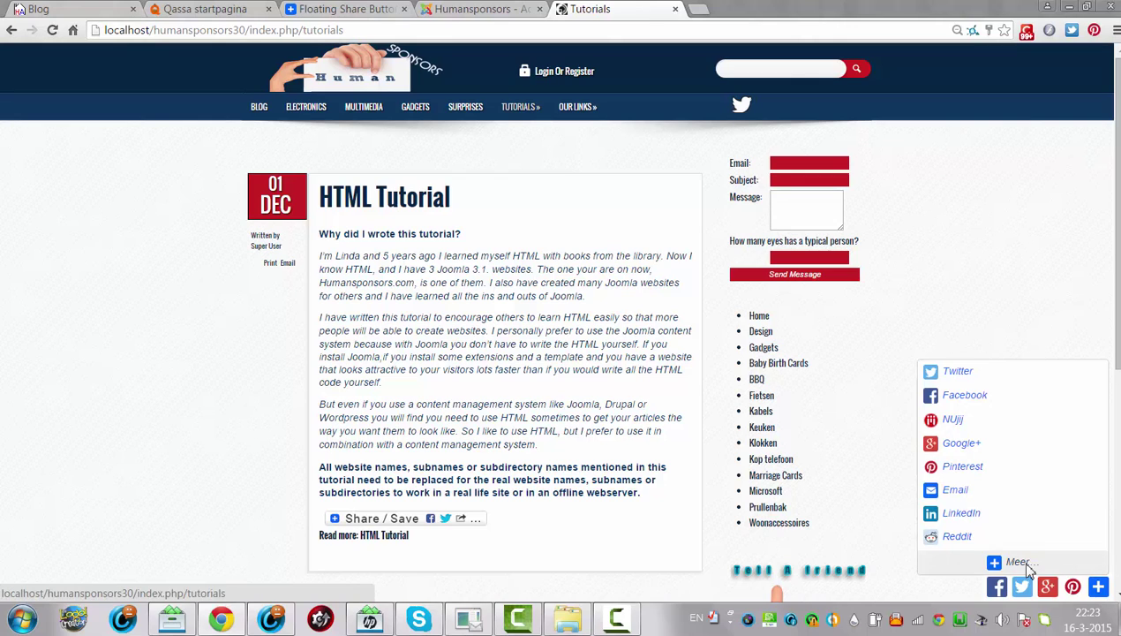
{"action": "left_click", "coordinate": [1025, 566]}
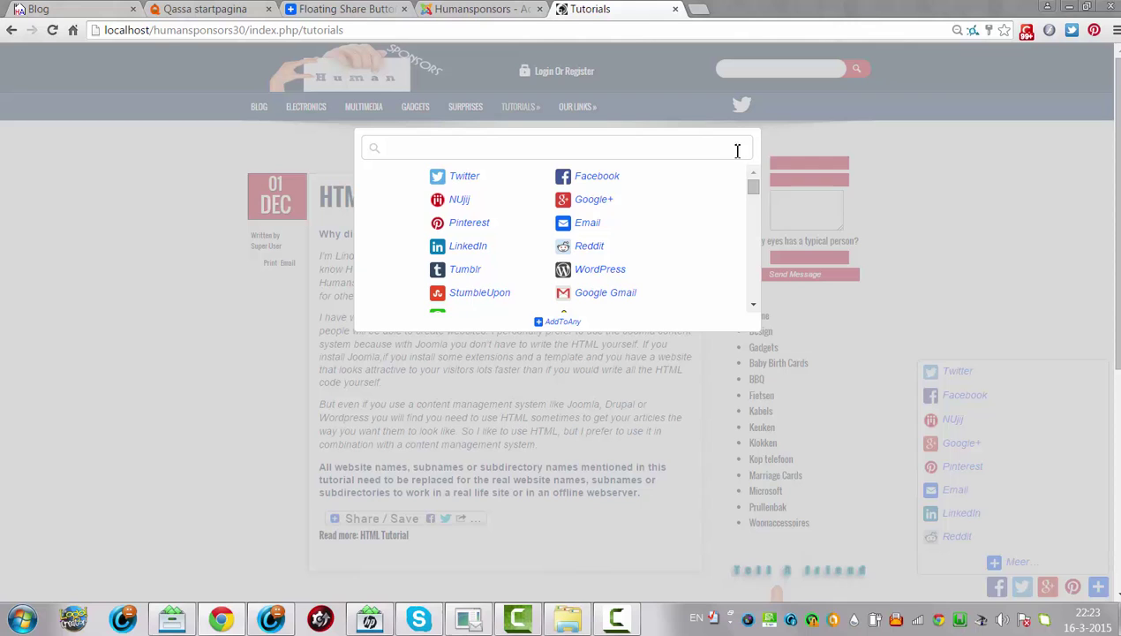
{"action": "left_click_drag", "start_coordinate": [753, 188], "coordinate": [764, 331]}
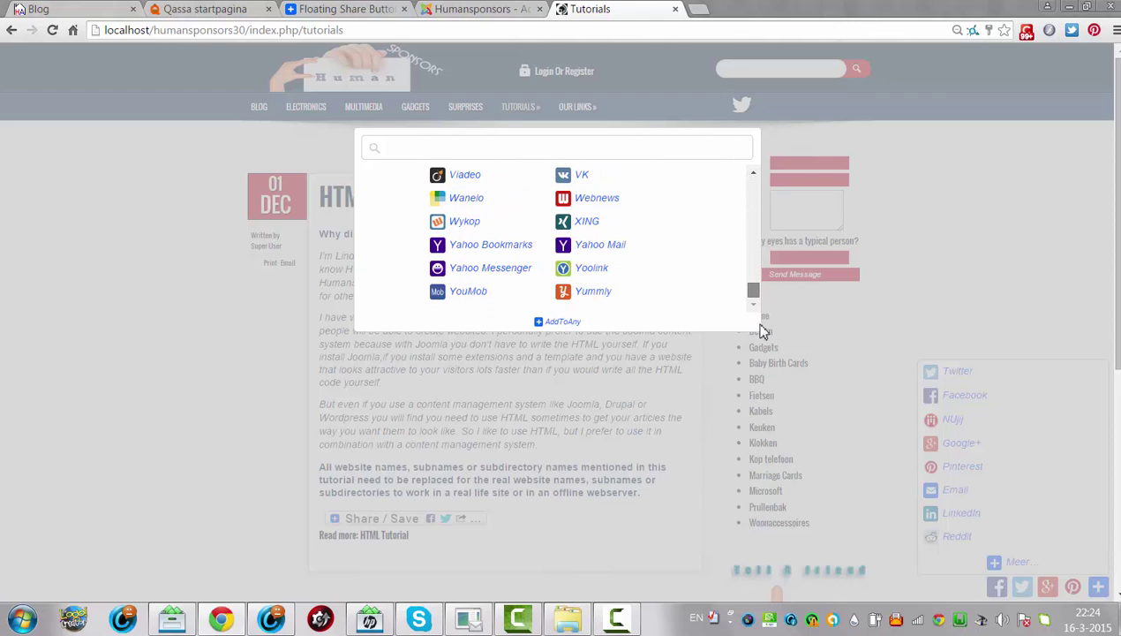
{"action": "scroll", "coordinate": [717, 296], "scroll_direction": "up", "scroll_amount": 10}
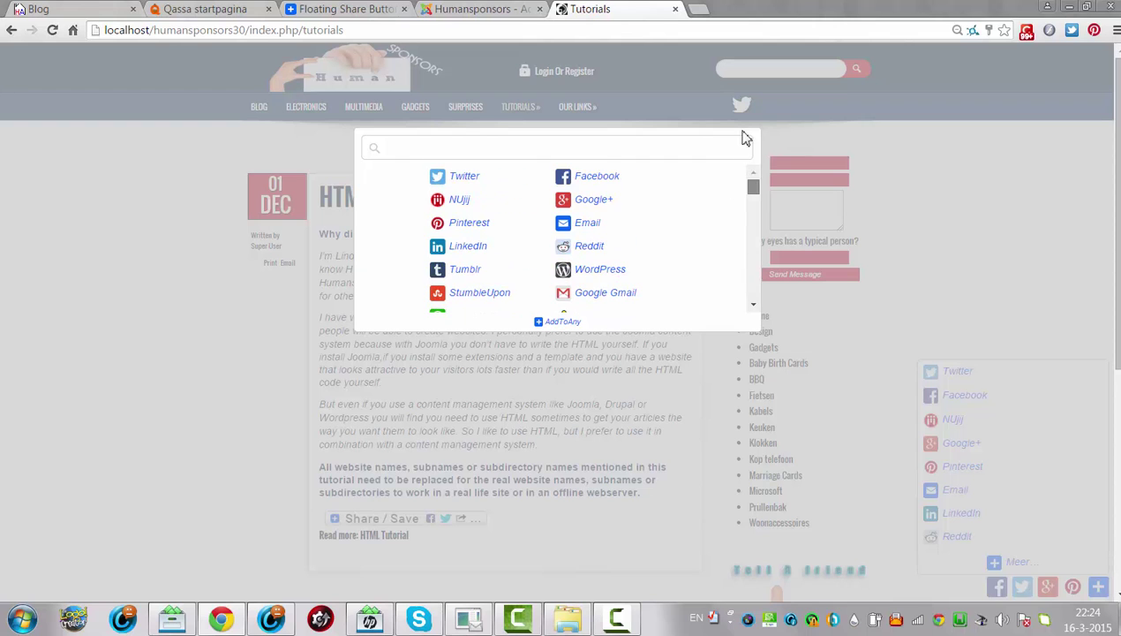
{"action": "left_click", "coordinate": [988, 219]}
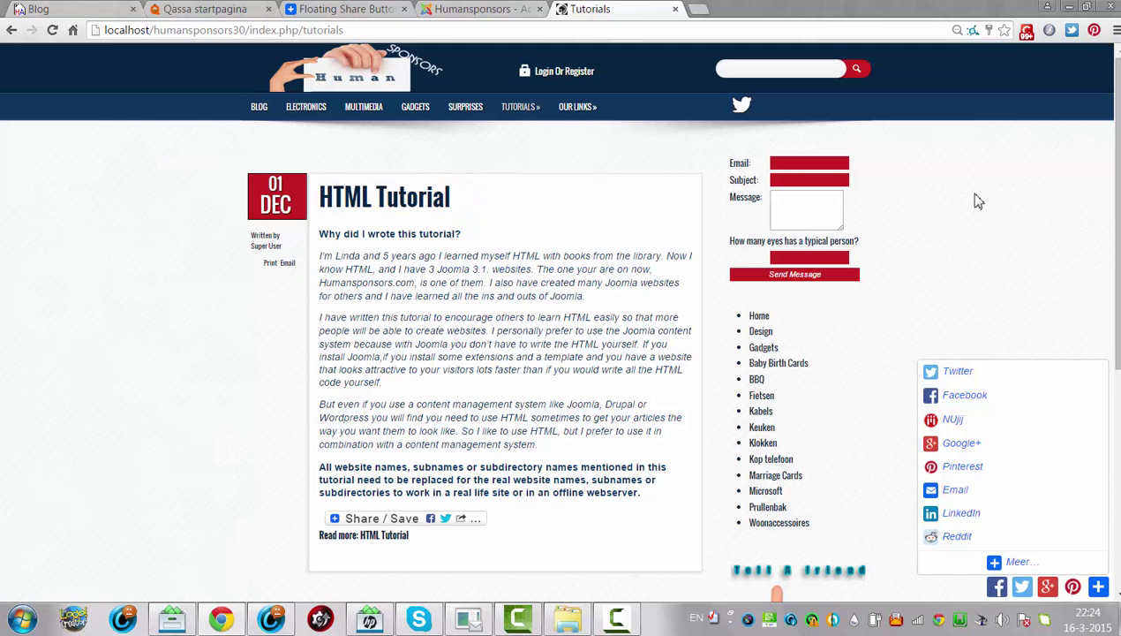
{"action": "left_click", "coordinate": [936, 371]}
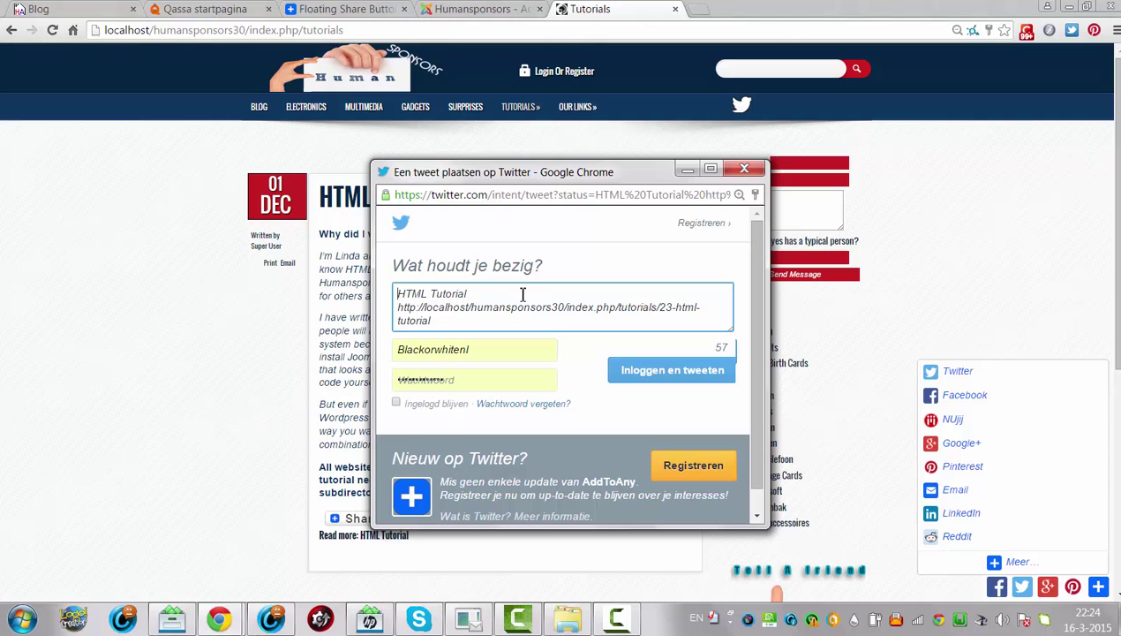
{"action": "left_click", "coordinate": [745, 168]}
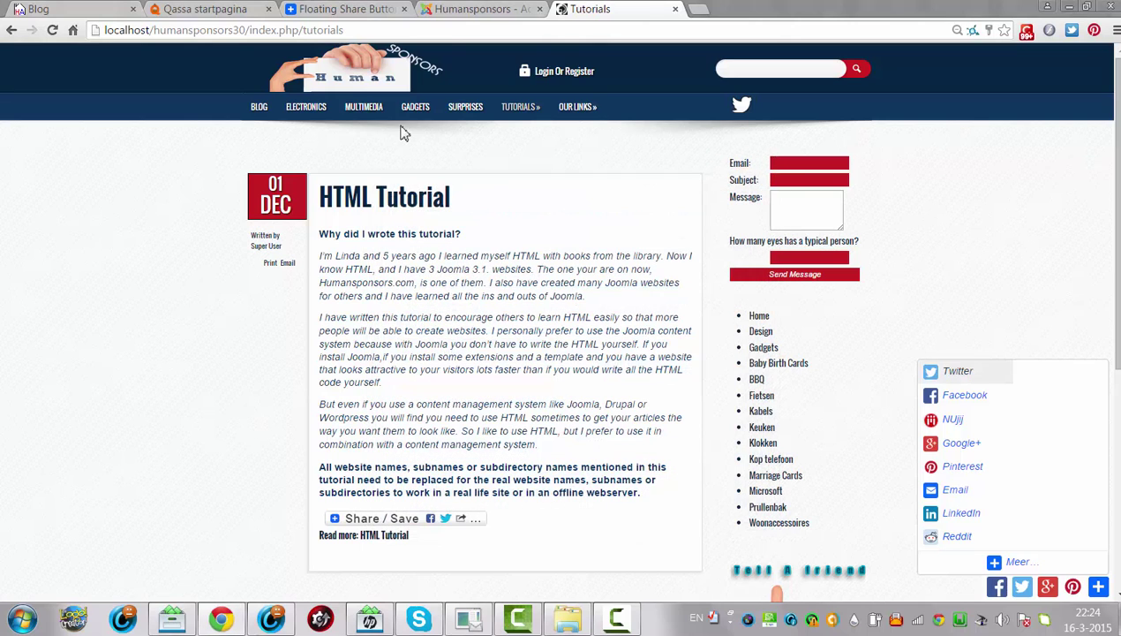
Open the local Blog page, try the first post's Twitter share, and check the floating bar down the whole page
{"action": "left_click", "coordinate": [261, 109]}
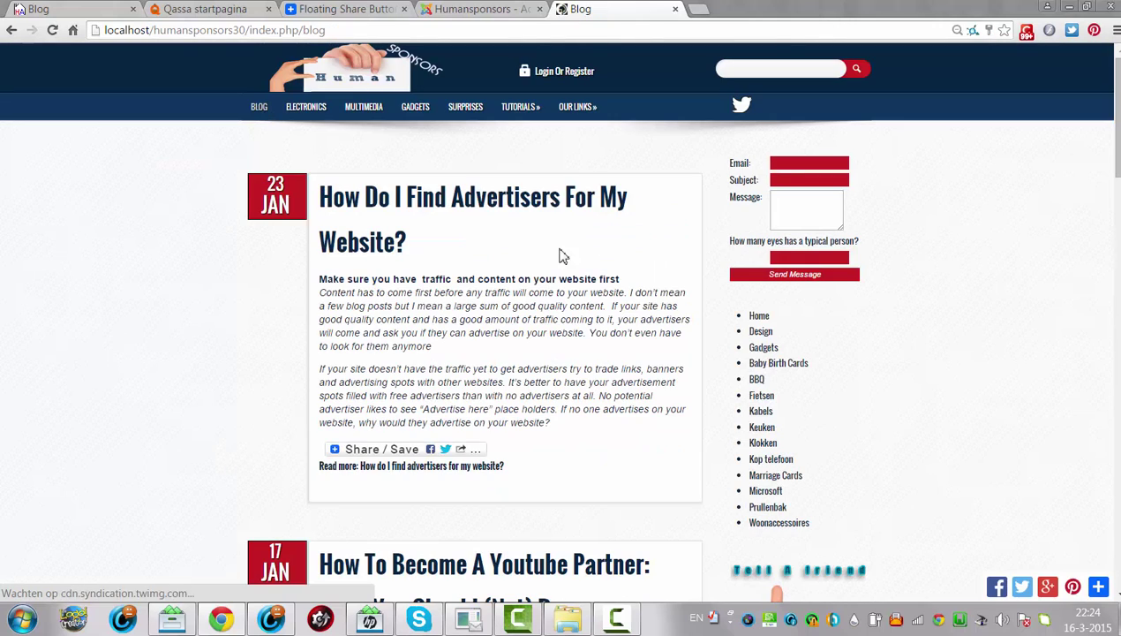
{"action": "mouse_move", "coordinate": [375, 441]}
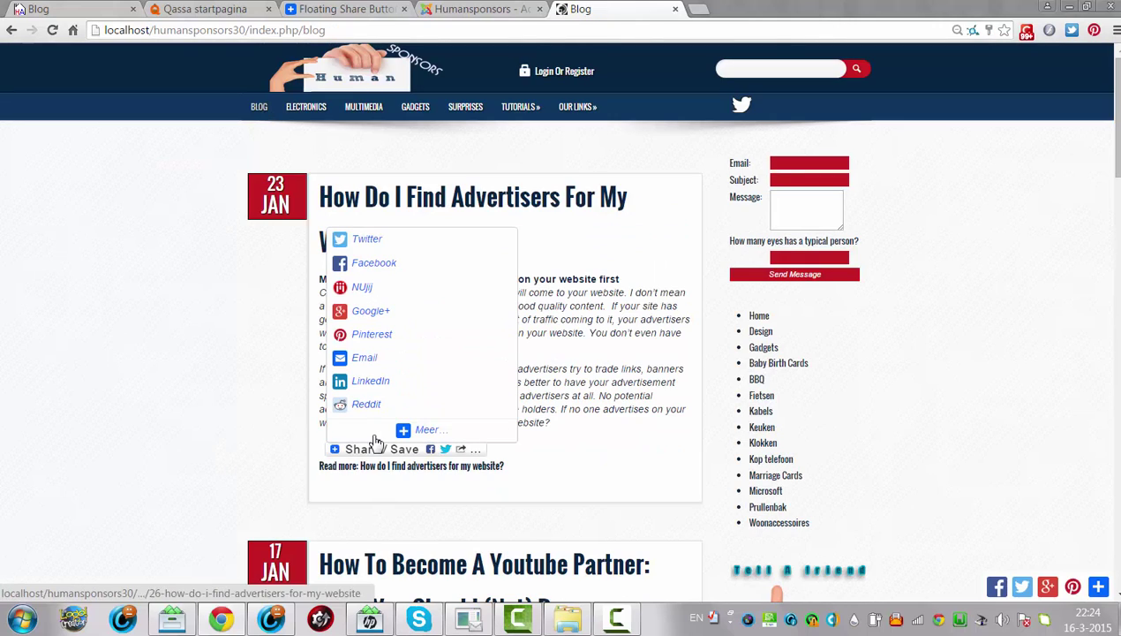
{"action": "left_click", "coordinate": [364, 243]}
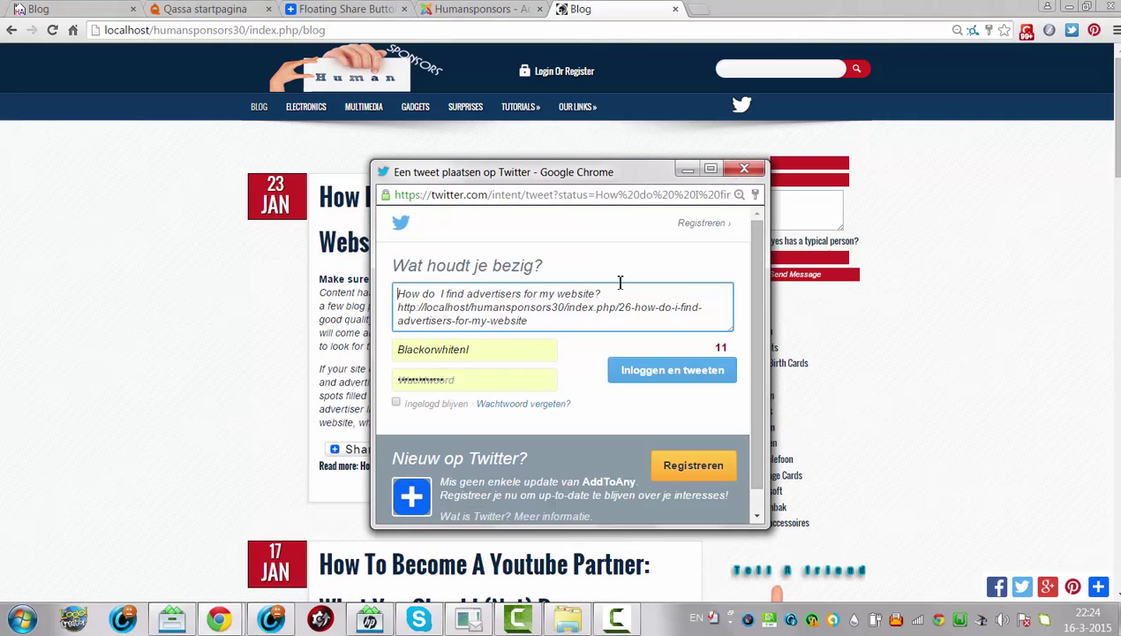
{"action": "left_click", "coordinate": [752, 168]}
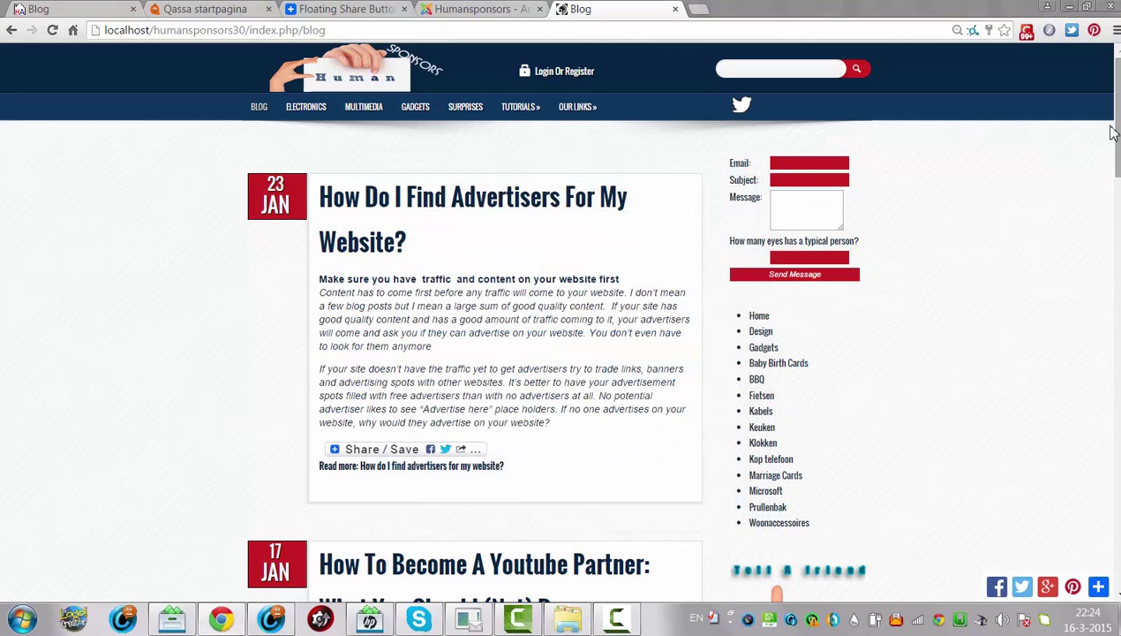
{"action": "scroll", "coordinate": [561, 323], "scroll_direction": "down", "scroll_amount": 20}
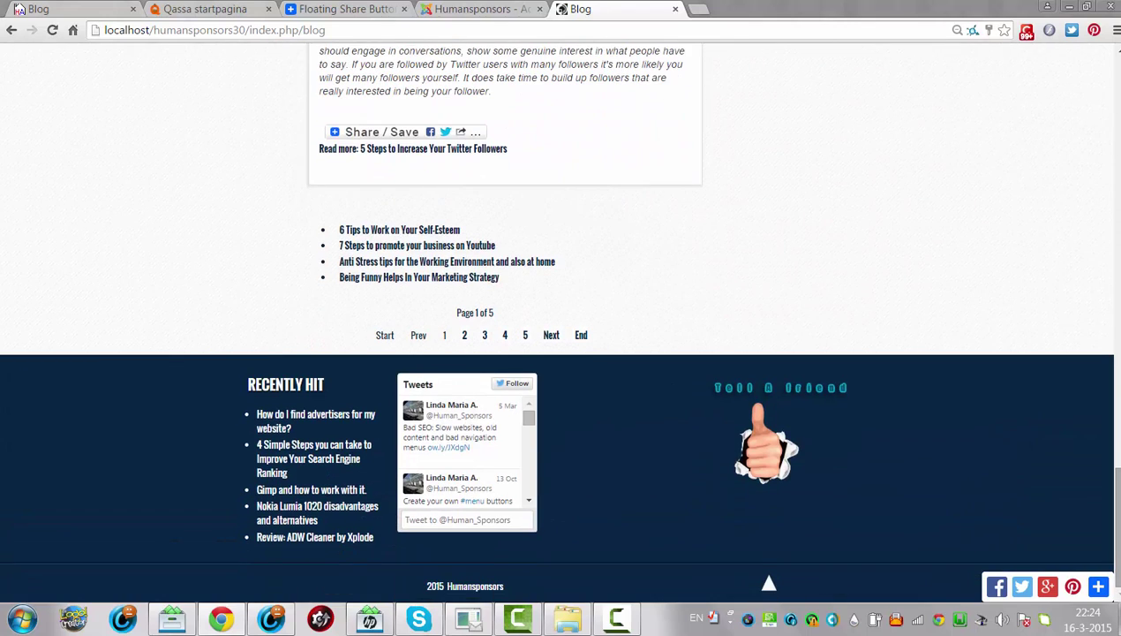
{"action": "left_click", "coordinate": [770, 583]}
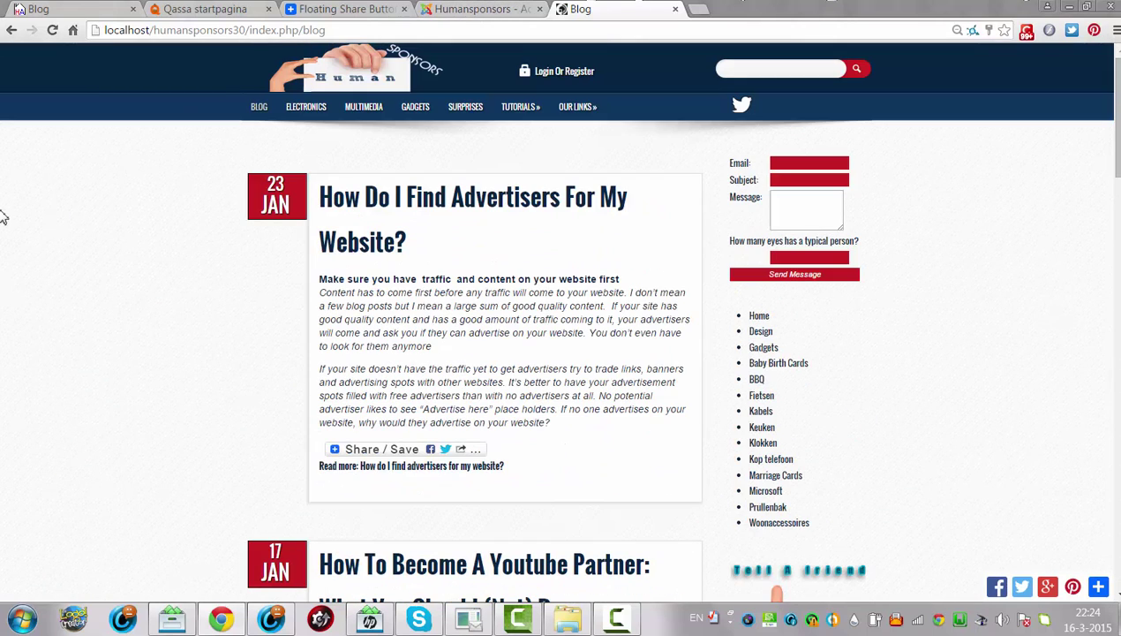
Copy the vertical share bar code docked at left:0px; top:150px from AddToAny's Floating Share Buttons page and return to the plugin's options
{"action": "left_click", "coordinate": [332, 10]}
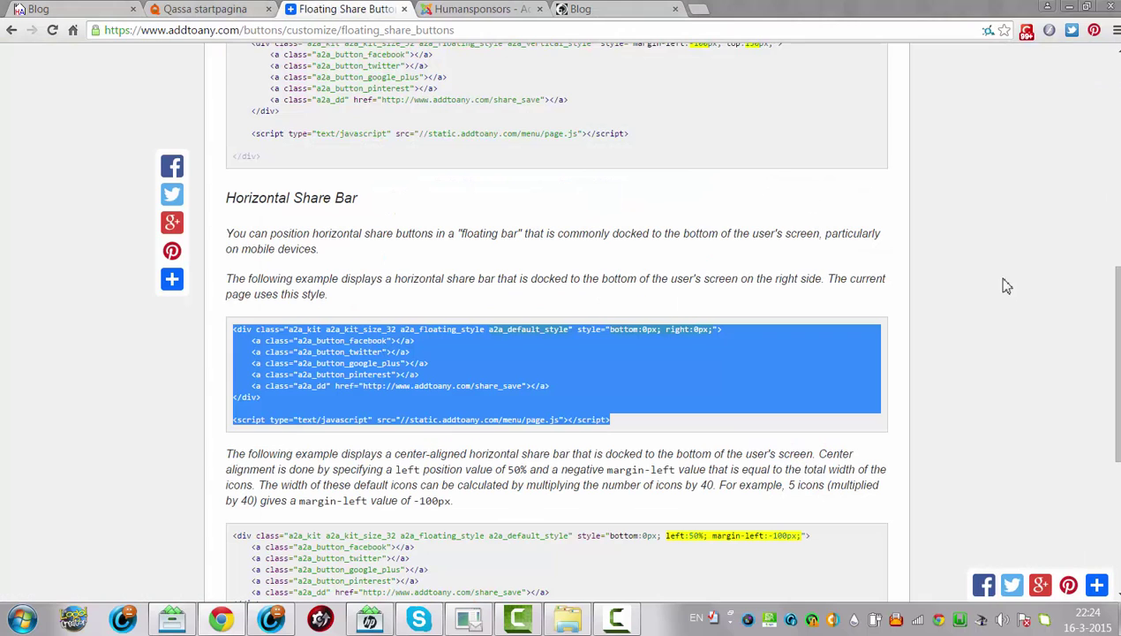
{"action": "left_click_drag", "start_coordinate": [1115, 362], "coordinate": [1103, 88]}
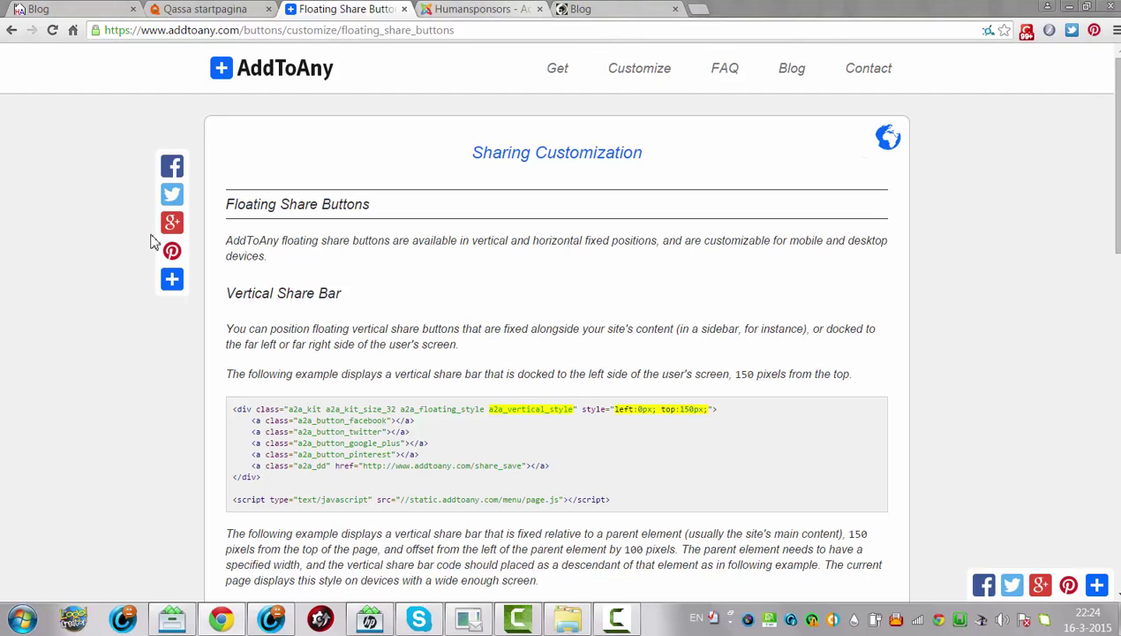
{"action": "mouse_move", "coordinate": [172, 279]}
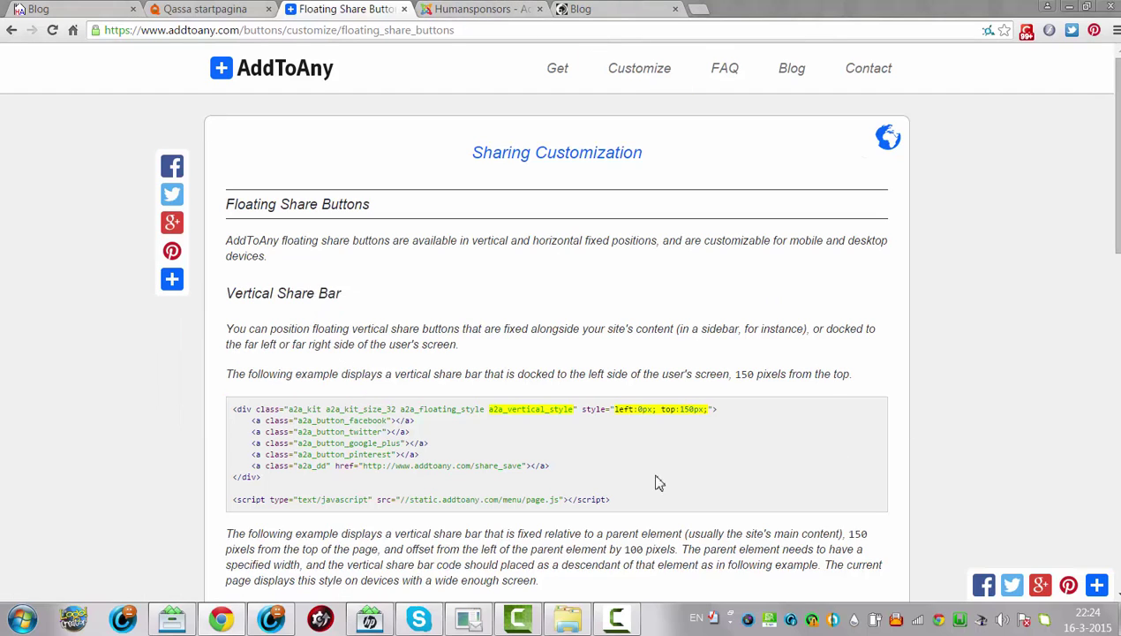
{"action": "left_click_drag", "start_coordinate": [661, 488], "coordinate": [193, 384]}
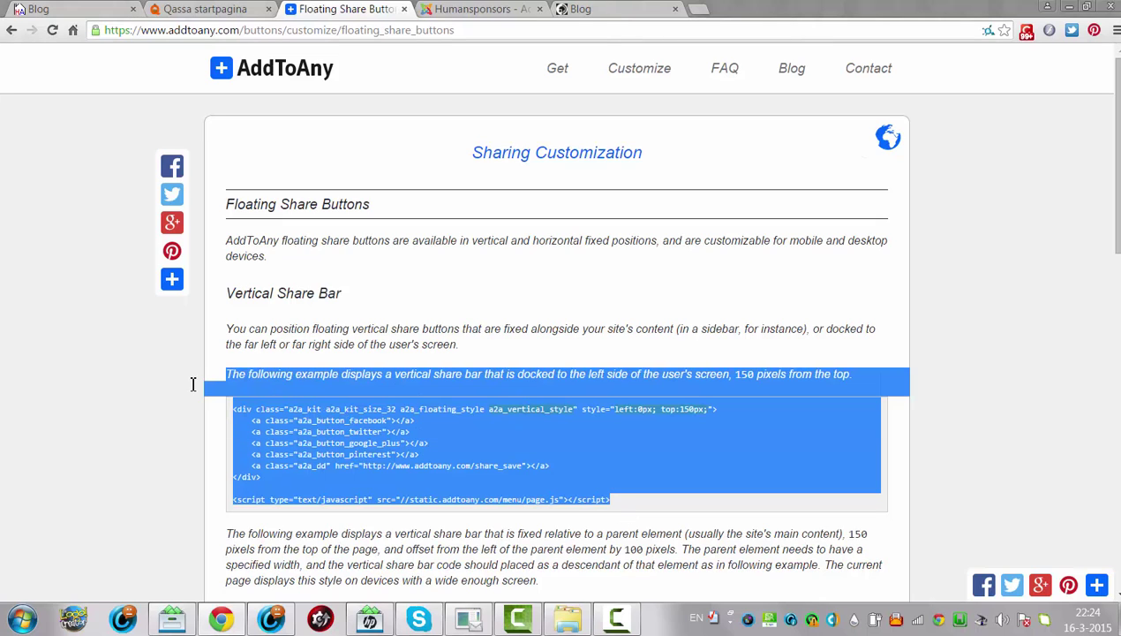
{"action": "left_click_drag", "start_coordinate": [621, 500], "coordinate": [240, 409]}
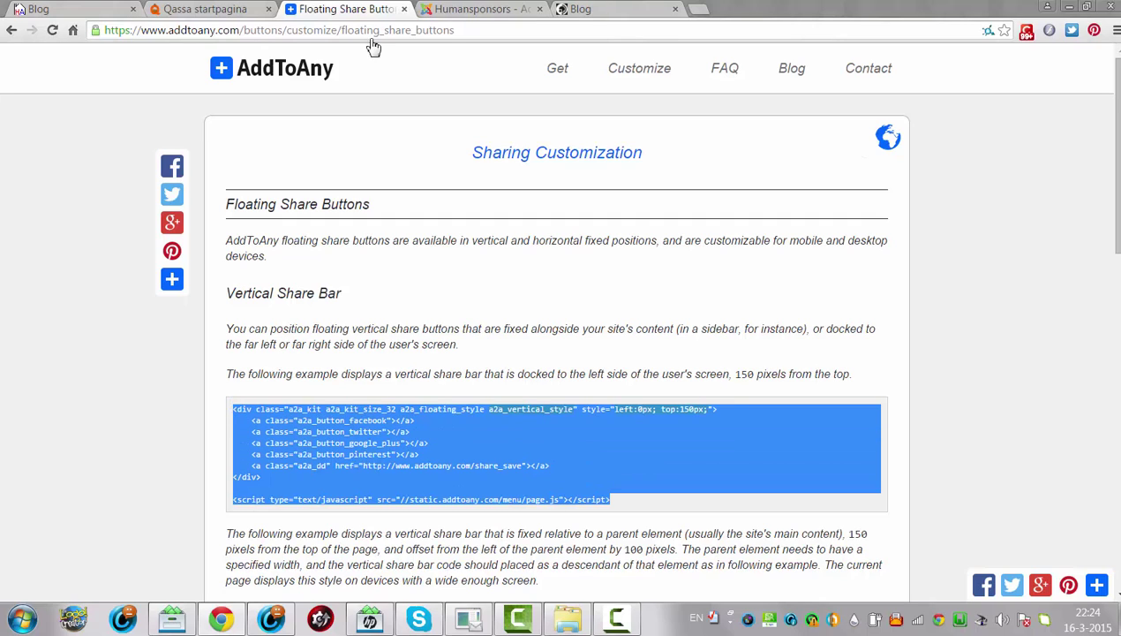
{"action": "left_click", "coordinate": [476, 9]}
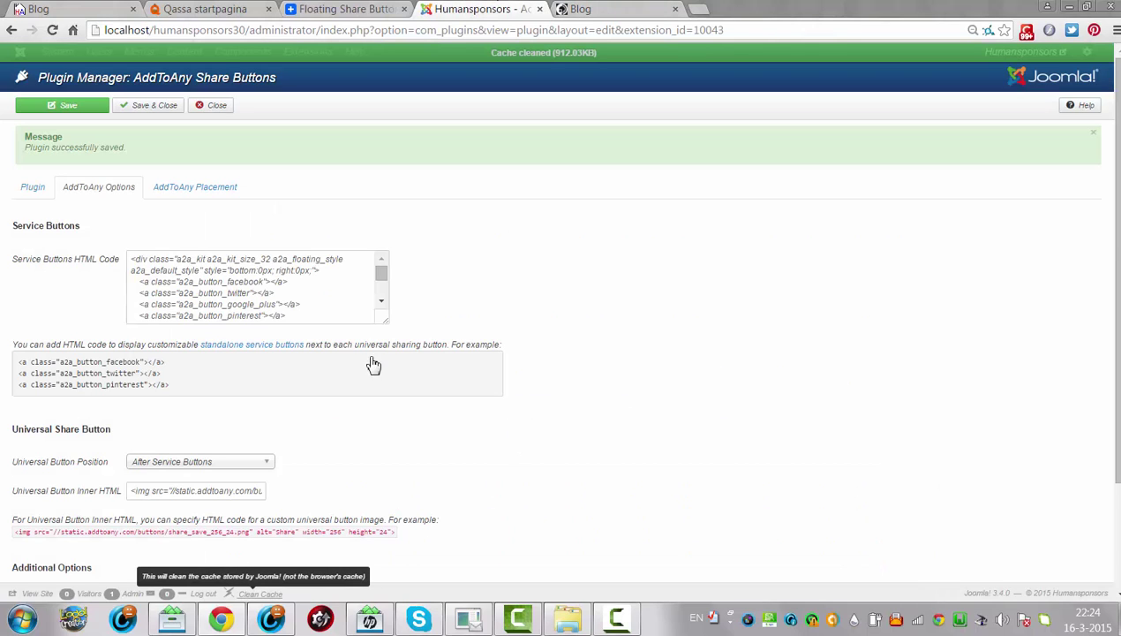
Replace the Service Buttons HTML Code with the copied vertical share bar code docked at left:0px; top:150px and save the plugin
{"action": "left_click_drag", "start_coordinate": [384, 281], "coordinate": [388, 303]}
{"action": "left_click", "coordinate": [364, 319]}
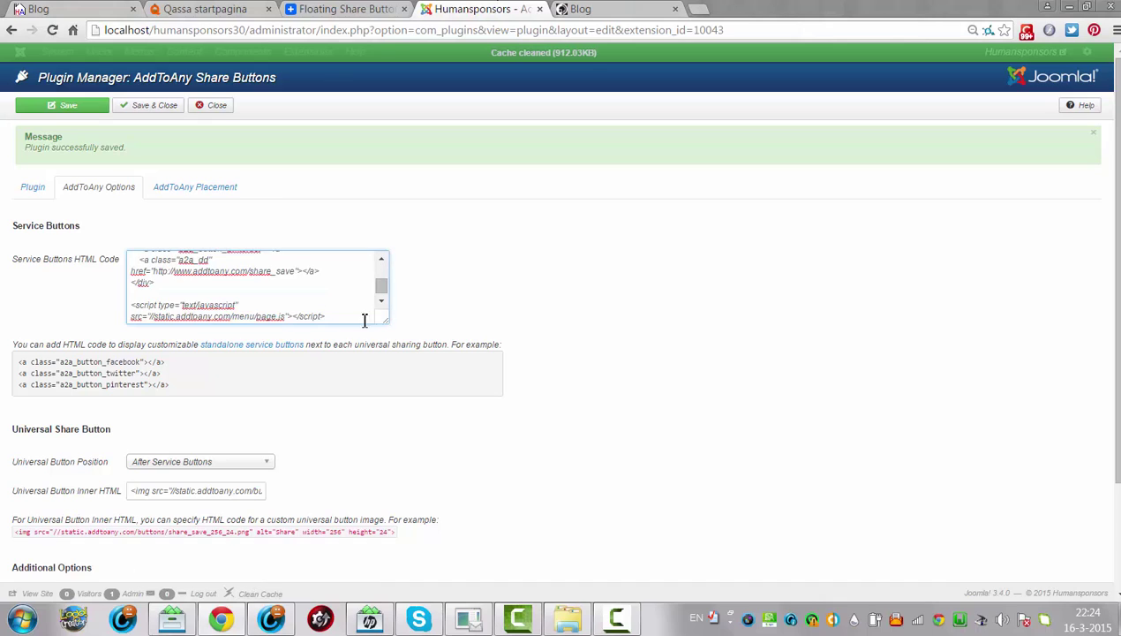
{"action": "left_click_drag", "start_coordinate": [263, 299], "coordinate": [94, 152]}
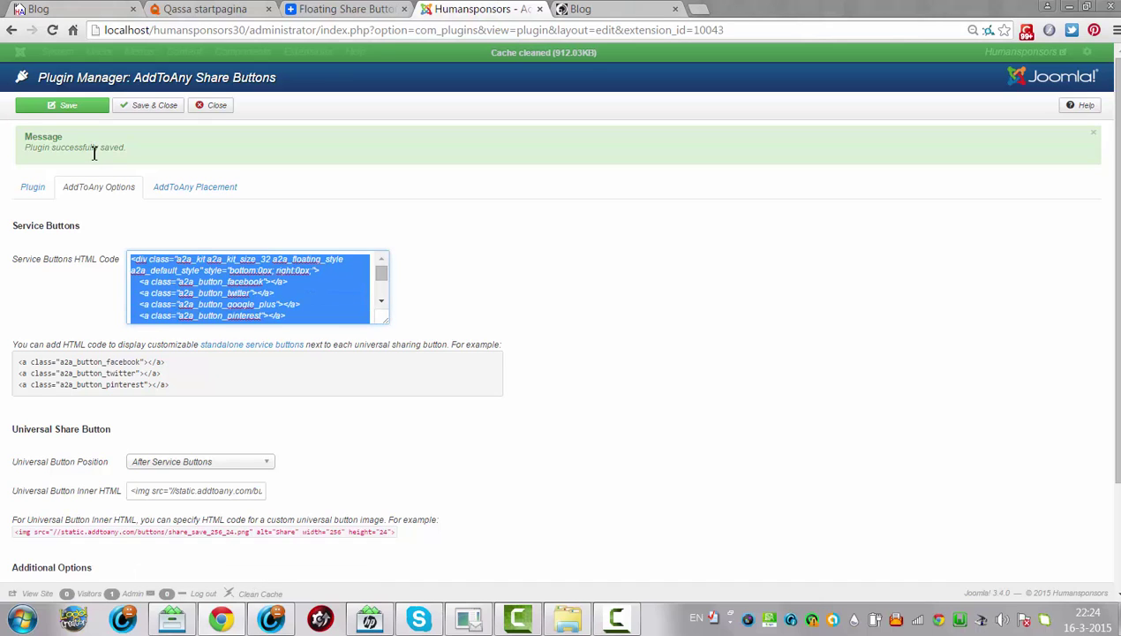
{"action": "key", "text": "BackSpace"}
{"action": "key", "text": "ctrl+v"}
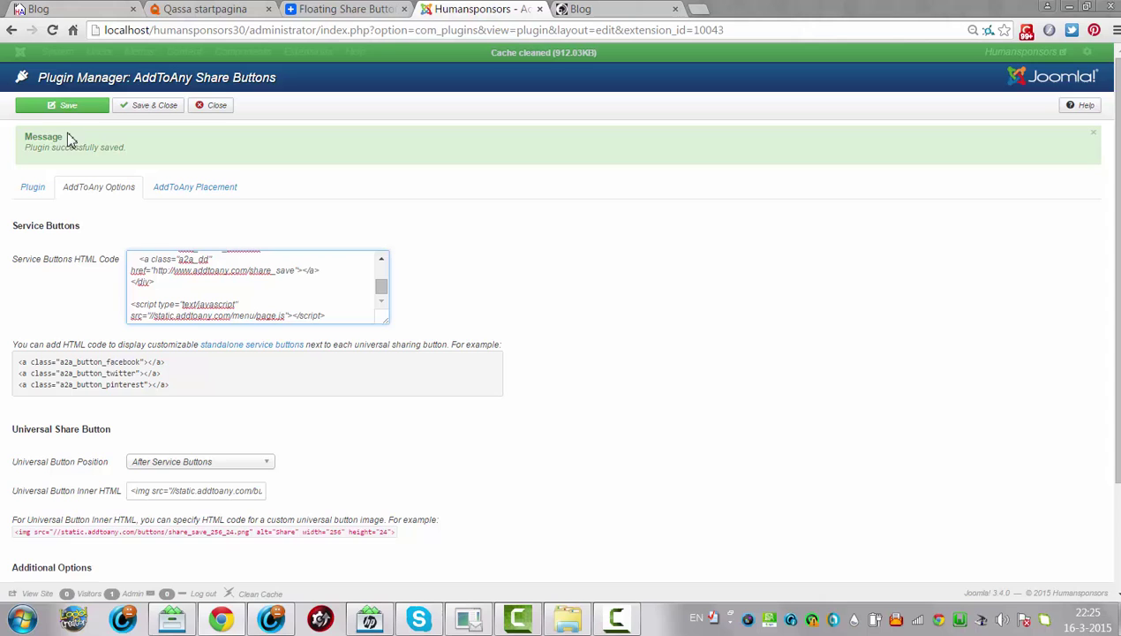
{"action": "left_click", "coordinate": [66, 106]}
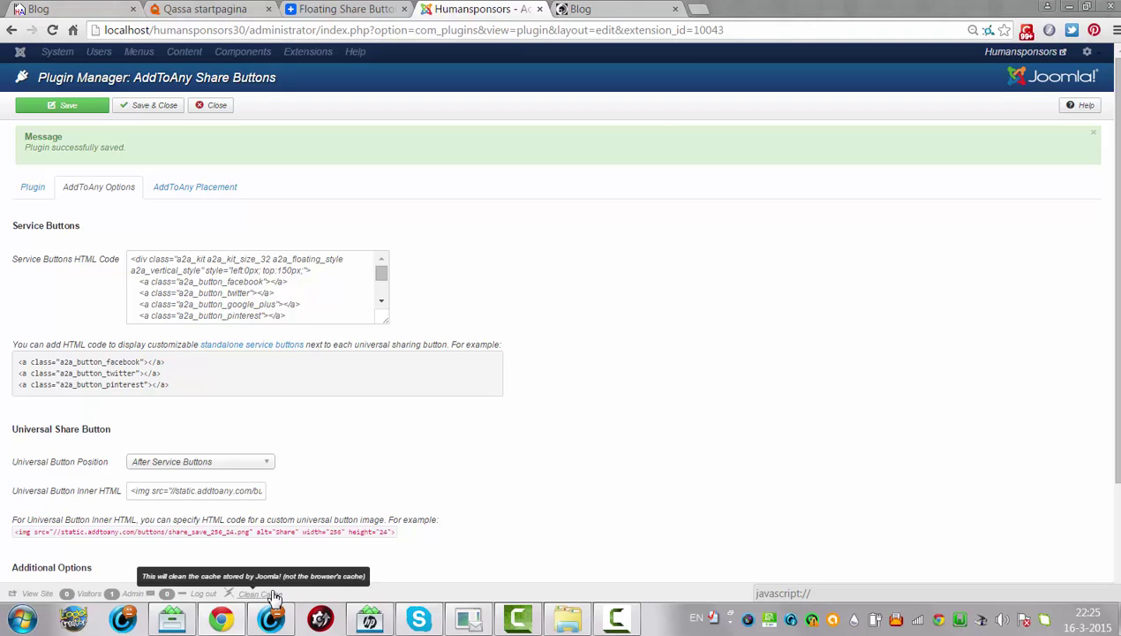
Clean the Joomla cache from the site administration, reload the local Blog page, and check the vertical share bar while moving through the page
{"action": "left_click", "coordinate": [275, 594]}
{"action": "left_click", "coordinate": [605, 8]}
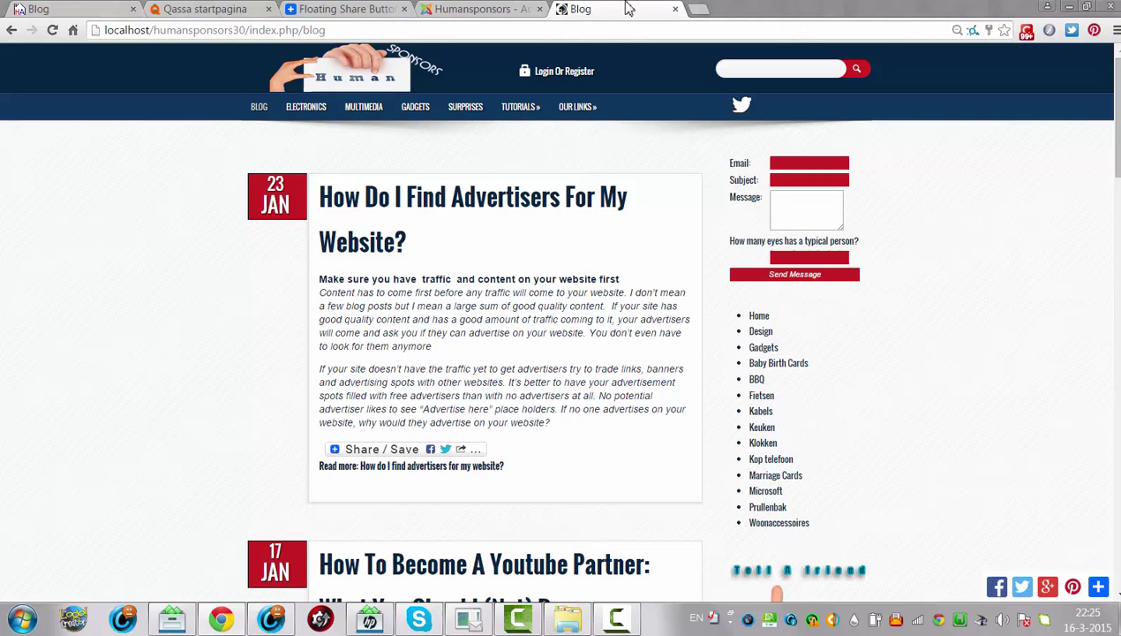
{"action": "left_click", "coordinate": [600, 28]}
{"action": "key", "text": "Return"}
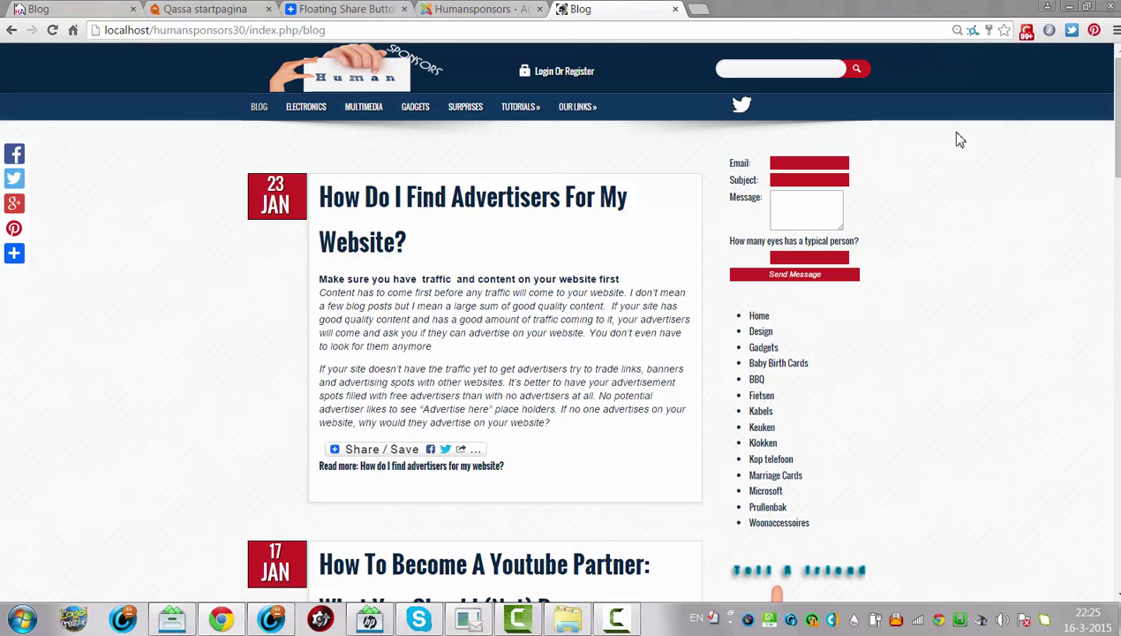
{"action": "scroll", "coordinate": [946, 336], "scroll_direction": "down", "scroll_amount": 5}
{"action": "scroll", "coordinate": [943, 385], "scroll_direction": "up", "scroll_amount": 5}
Try the vertical bar's Facebook, Twitter, Google+ and Pinterest shares without posting anything, and go back to the Tutorials page
{"action": "left_click", "coordinate": [16, 156]}
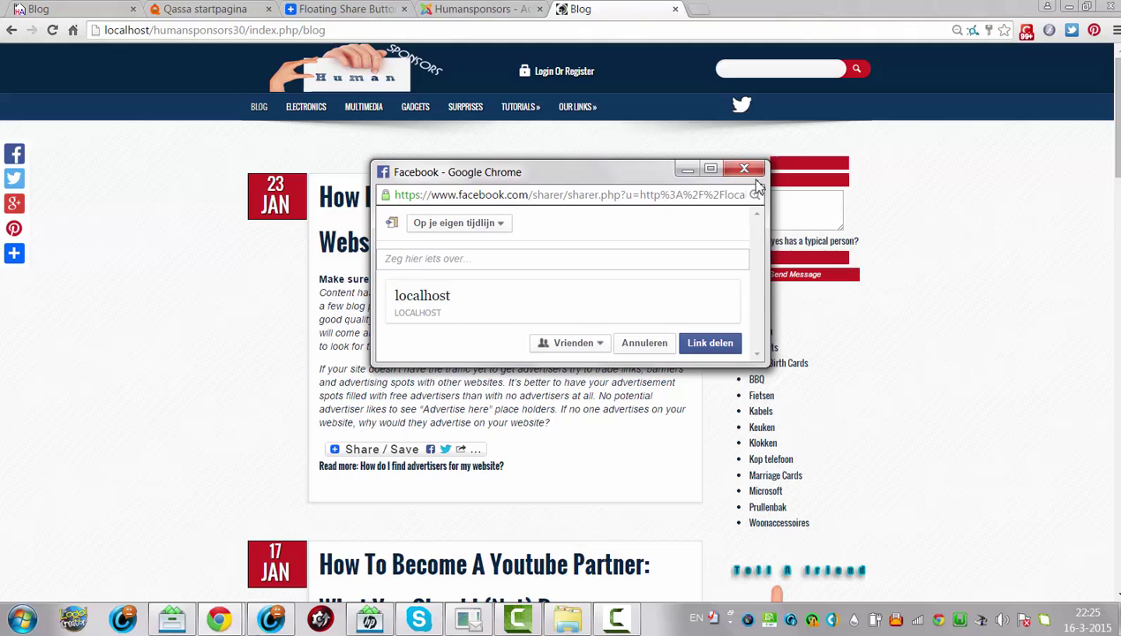
{"action": "left_click", "coordinate": [745, 171]}
{"action": "left_click", "coordinate": [14, 179]}
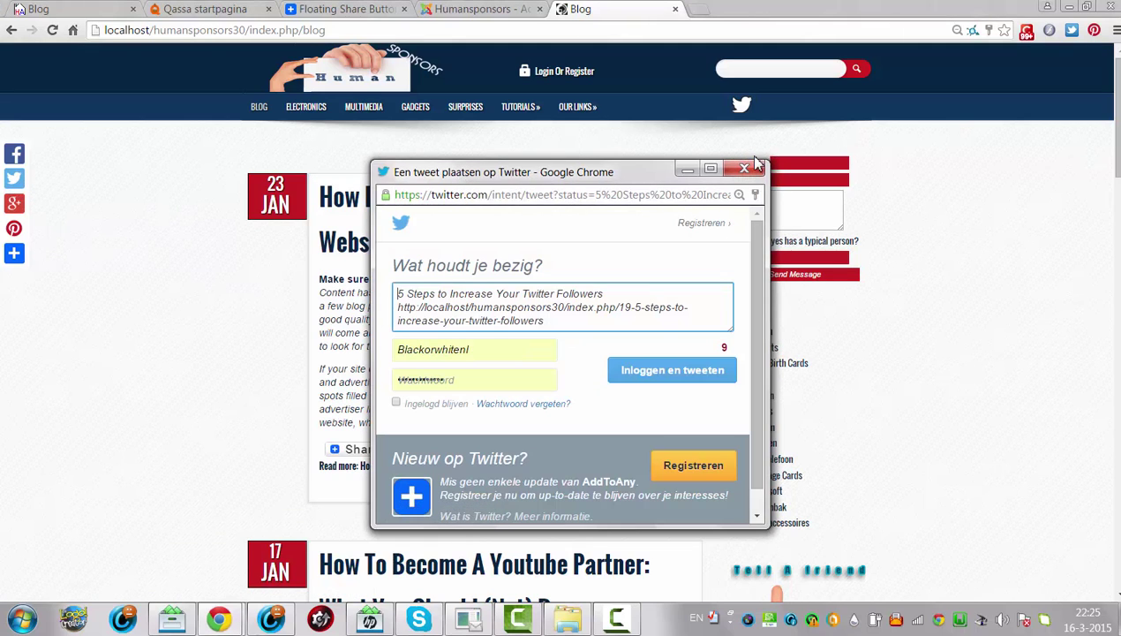
{"action": "left_click", "coordinate": [745, 169]}
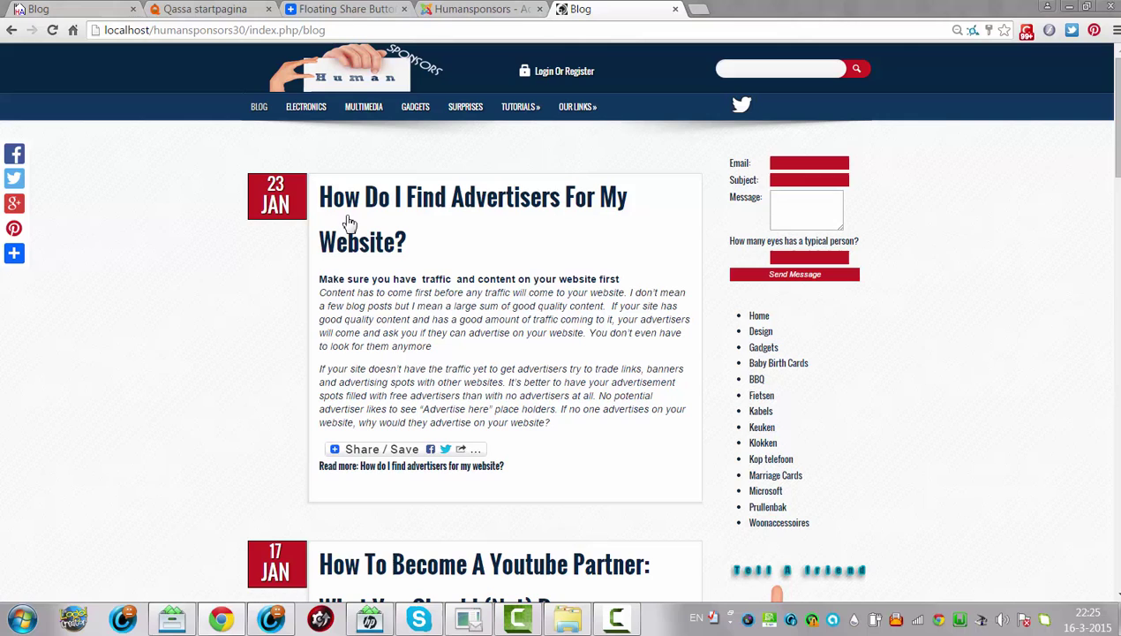
{"action": "left_click", "coordinate": [14, 203]}
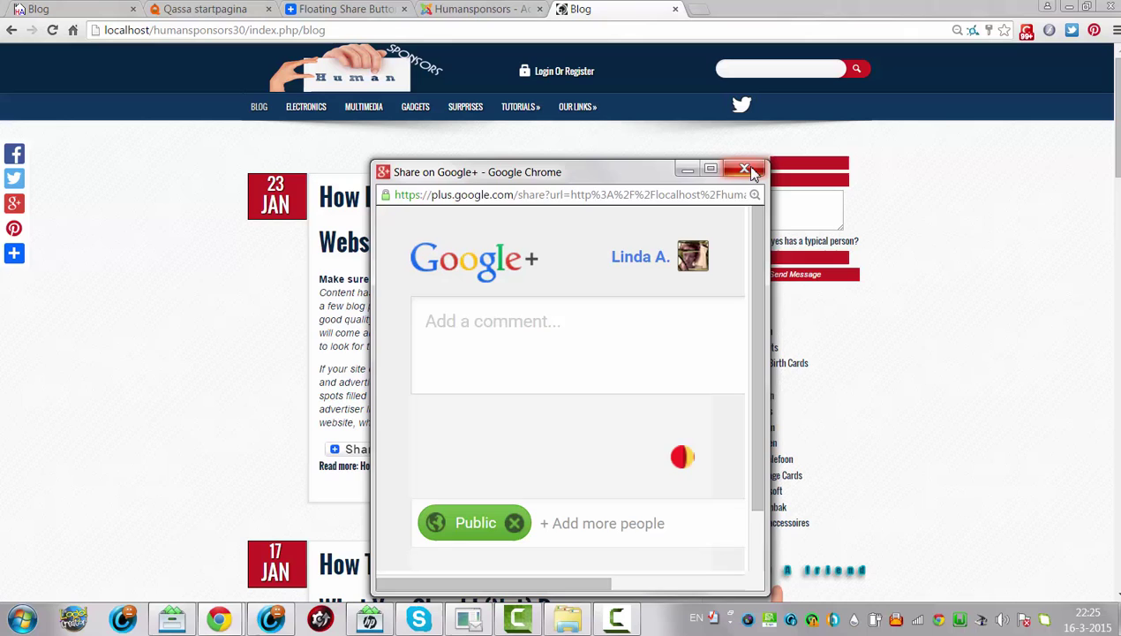
{"action": "left_click", "coordinate": [744, 169]}
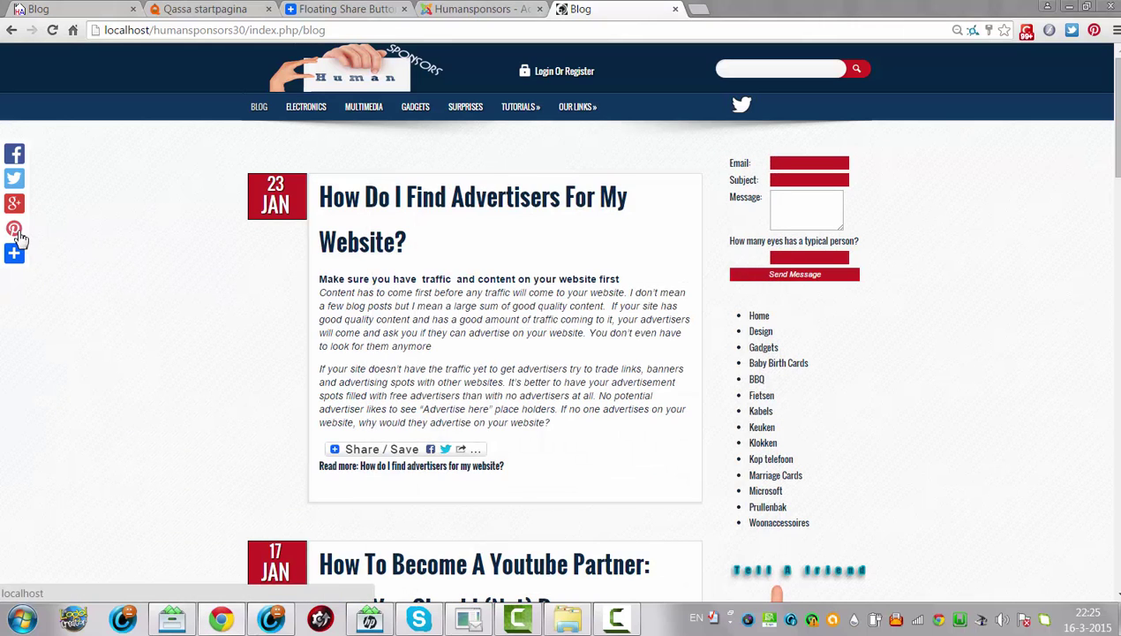
{"action": "left_click", "coordinate": [16, 231]}
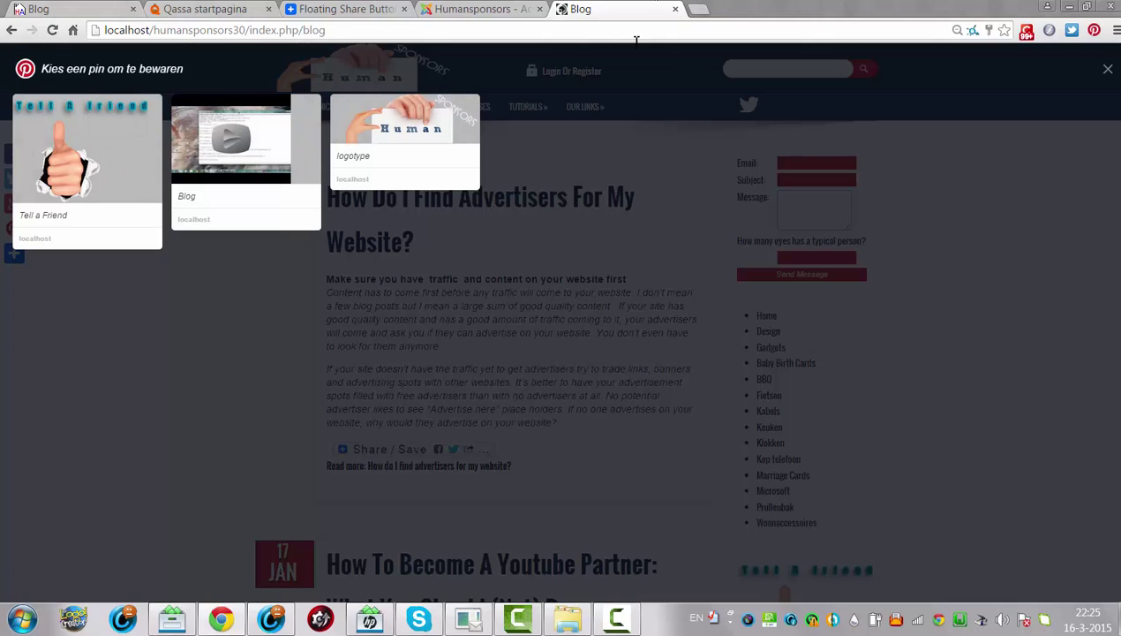
{"action": "left_click", "coordinate": [10, 31]}
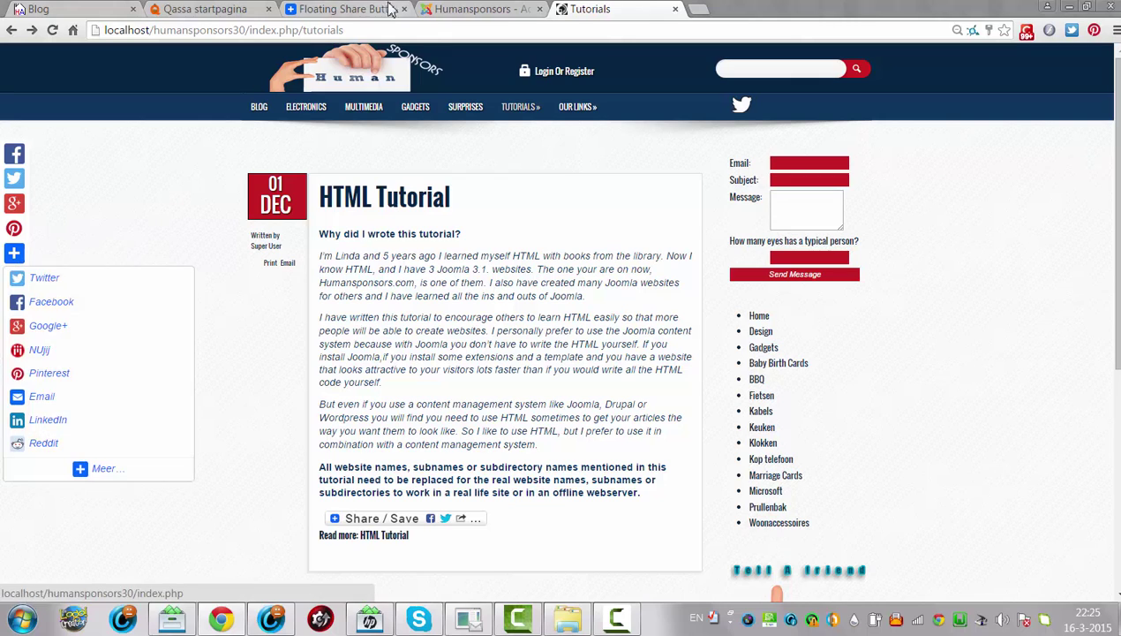
Copy the center-aligned horizontal share bar code with left:50%; margin-left:-100px from AddToAny's Floating Share Buttons page and return to the plugin's options
{"action": "left_click", "coordinate": [432, 8]}
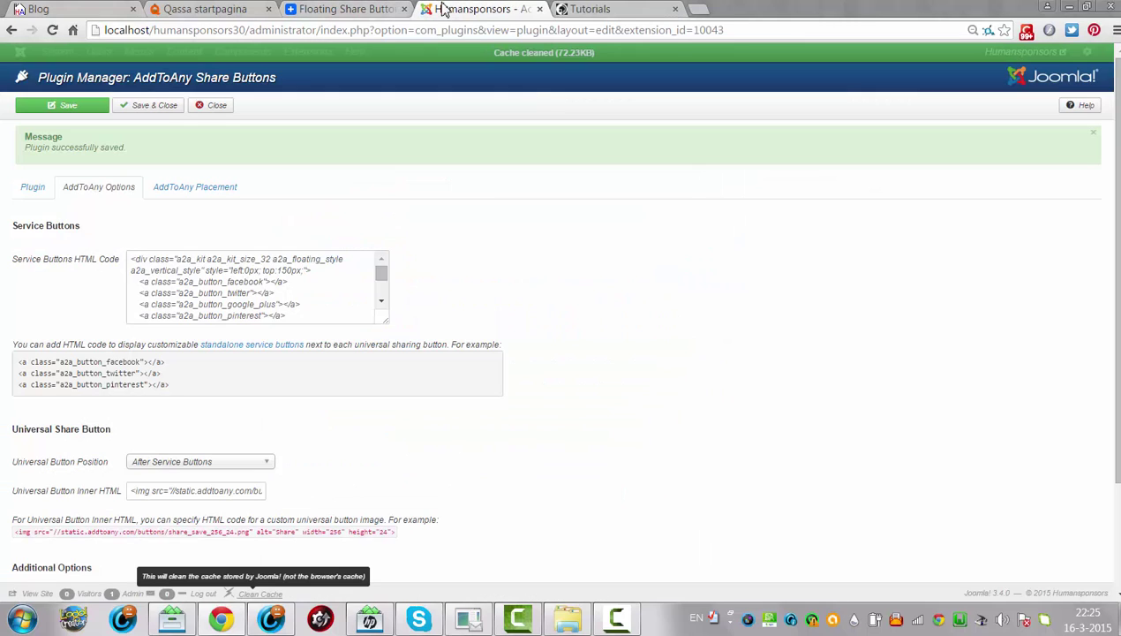
{"action": "left_click", "coordinate": [315, 8]}
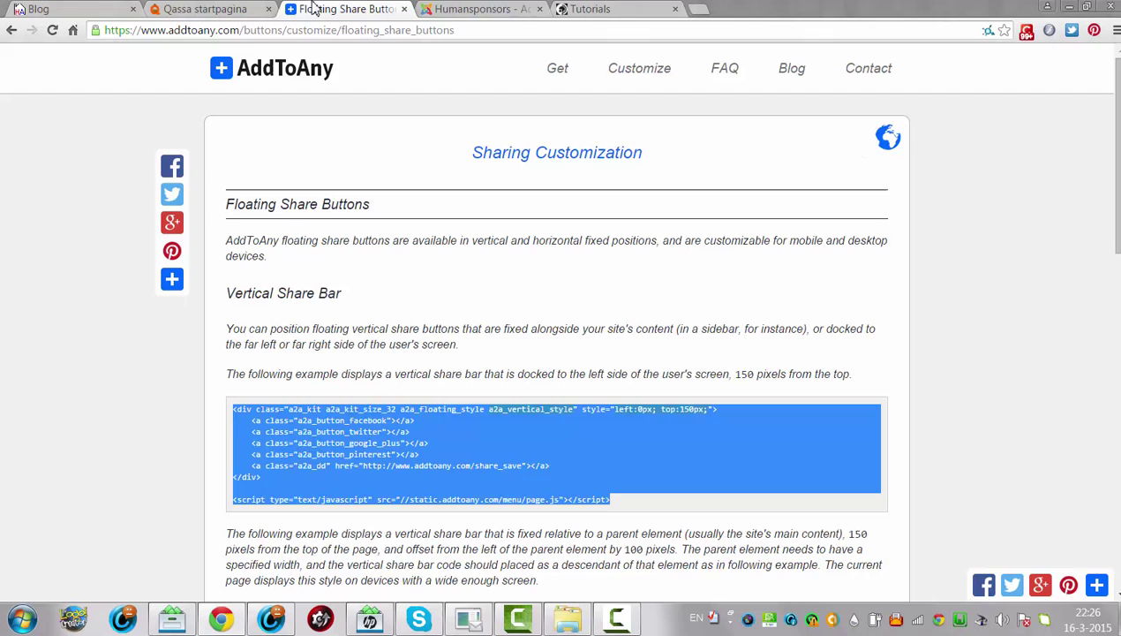
{"action": "scroll", "coordinate": [741, 147], "scroll_direction": "down", "scroll_amount": 4}
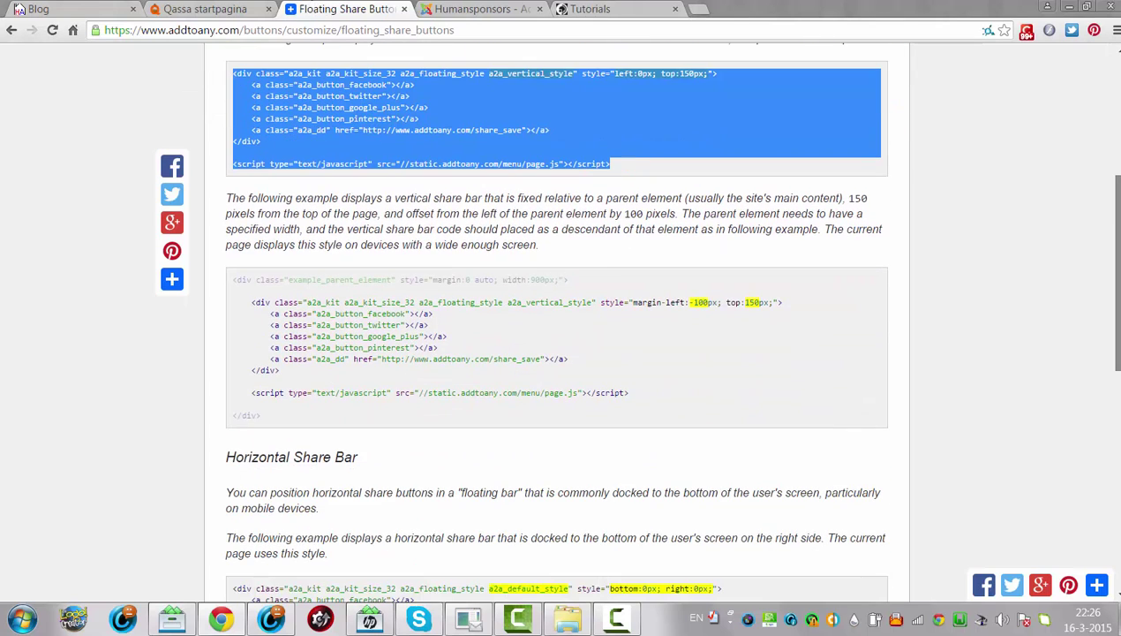
{"action": "scroll", "coordinate": [668, 321], "scroll_direction": "down", "scroll_amount": 1}
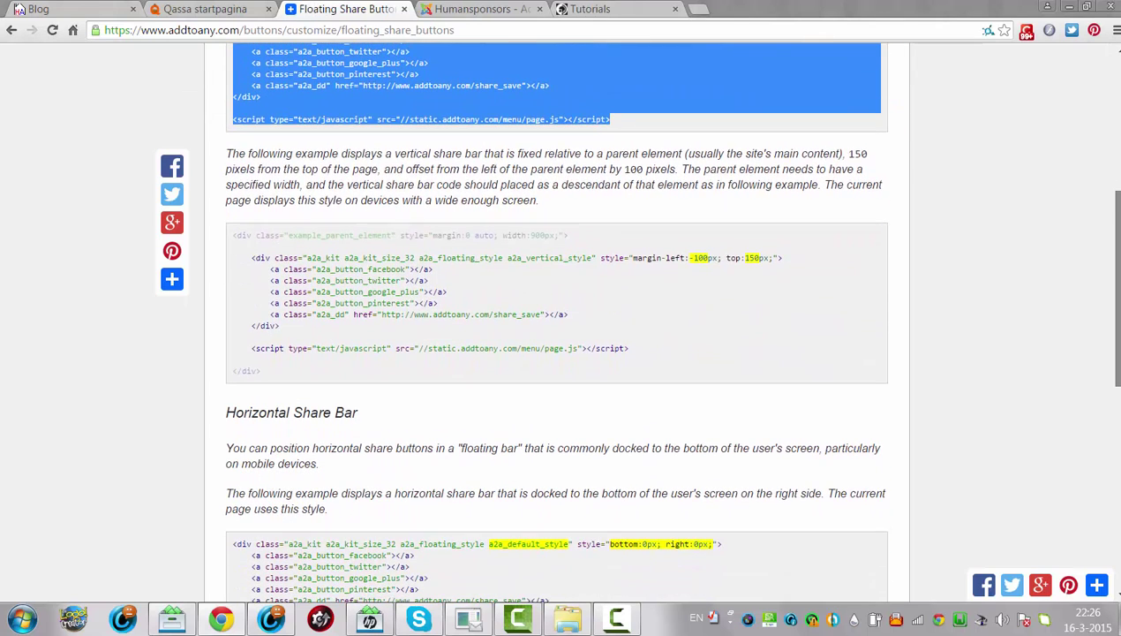
{"action": "scroll", "coordinate": [556, 321], "scroll_direction": "down", "scroll_amount": 1}
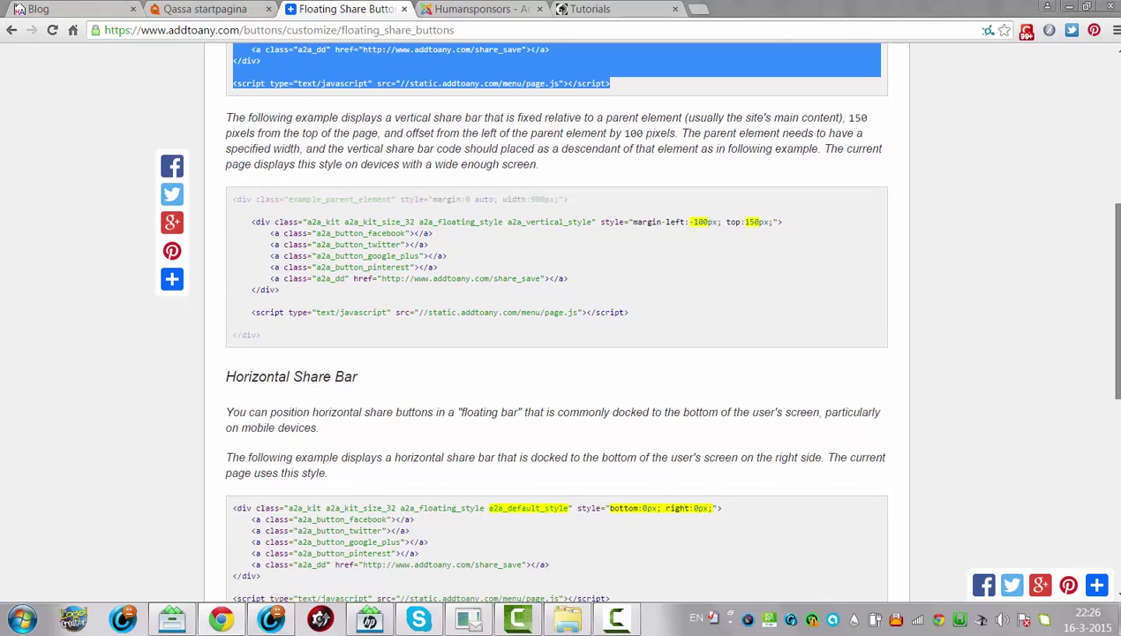
{"action": "scroll", "coordinate": [557, 320], "scroll_direction": "down", "scroll_amount": 4}
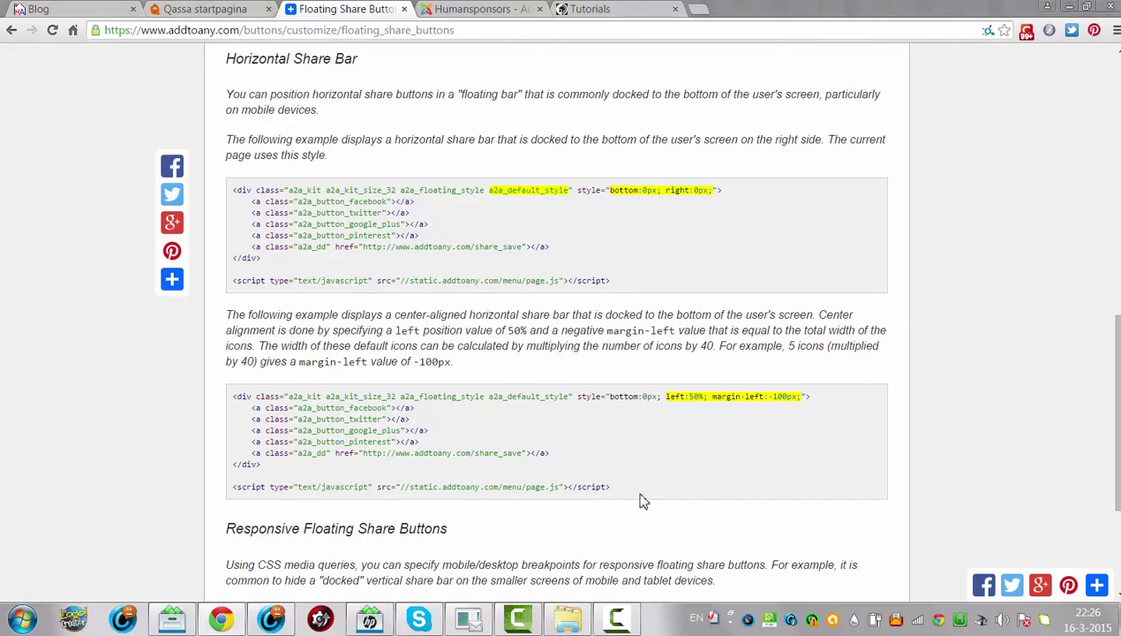
{"action": "left_click", "coordinate": [404, 386]}
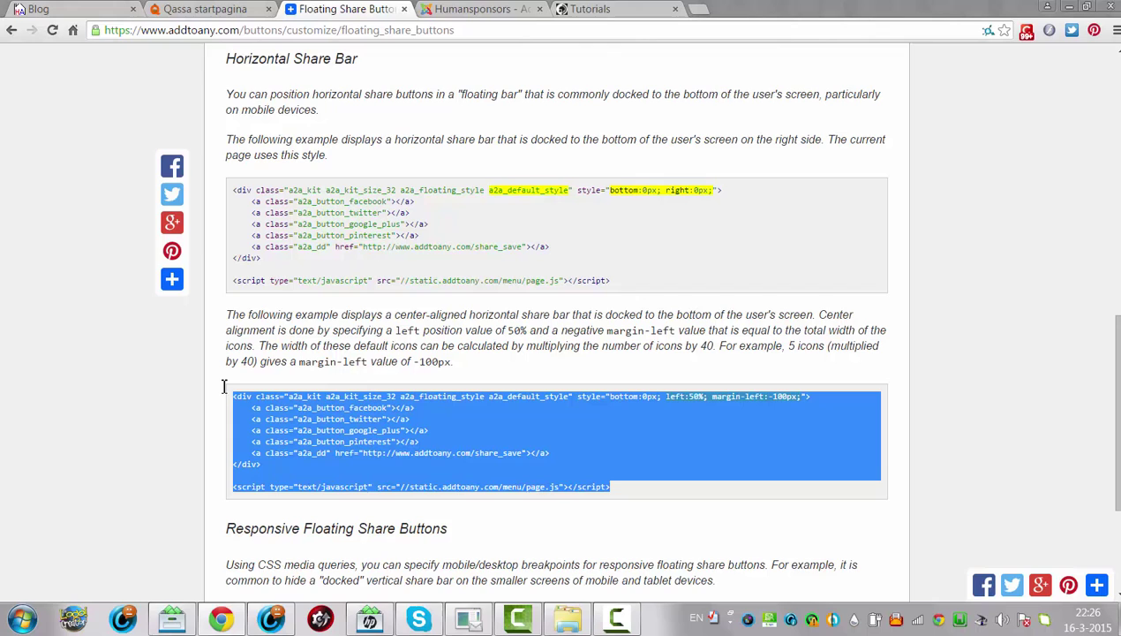
{"action": "left_click", "coordinate": [468, 9]}
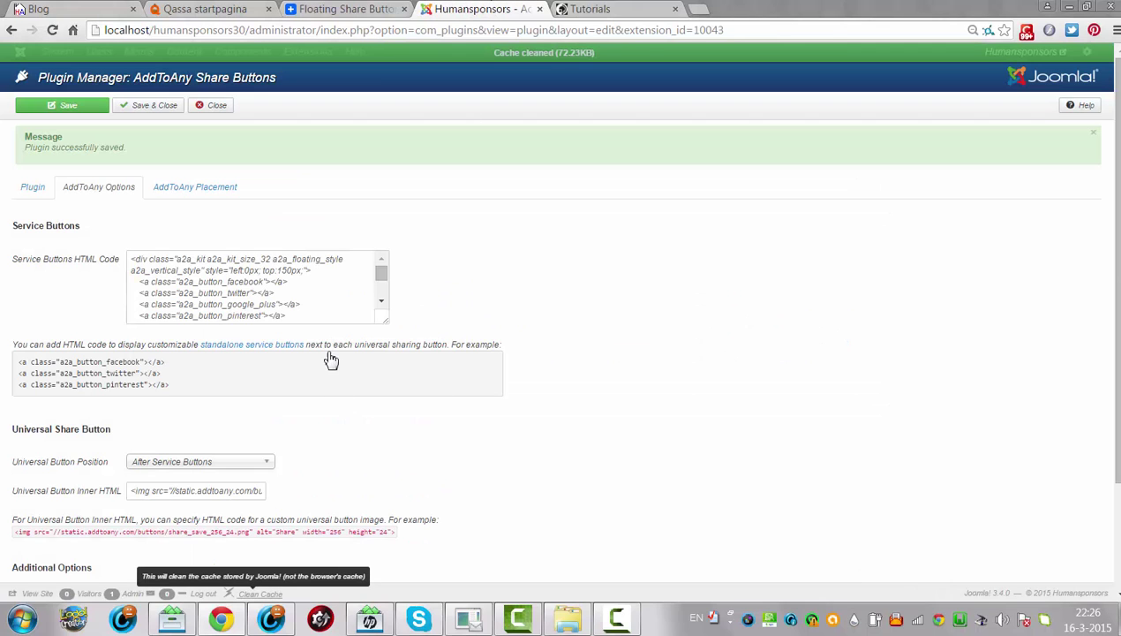
Replace the Service Buttons HTML Code with the copied center-aligned horizontal share bar code and save the plugin
{"action": "left_click_drag", "start_coordinate": [319, 318], "coordinate": [3, 150]}
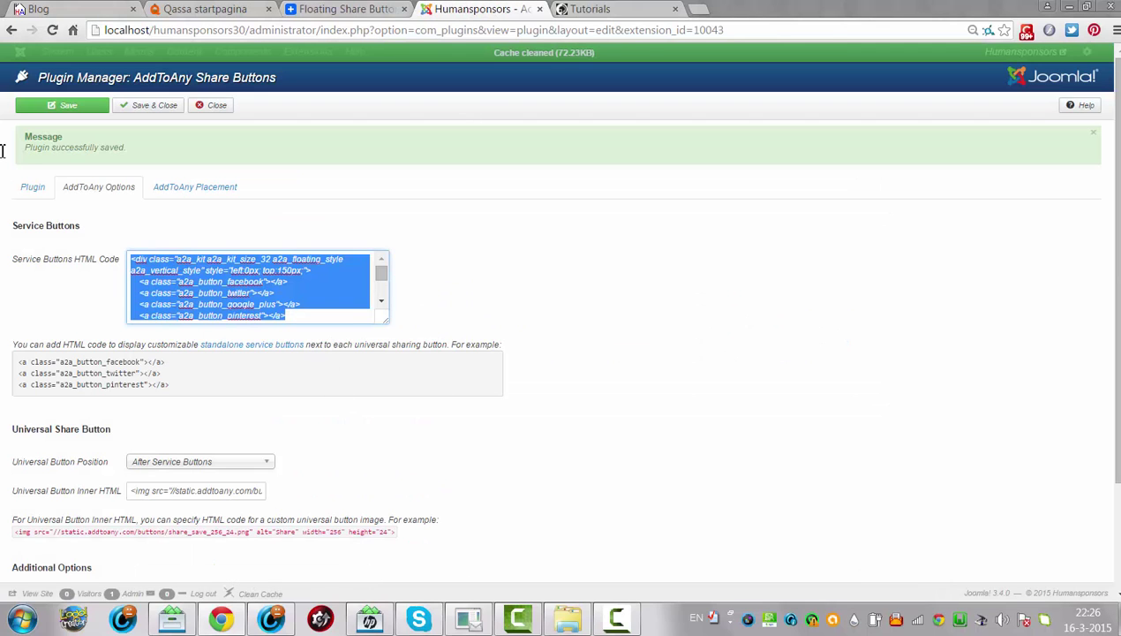
{"action": "key", "text": "BackSpace"}
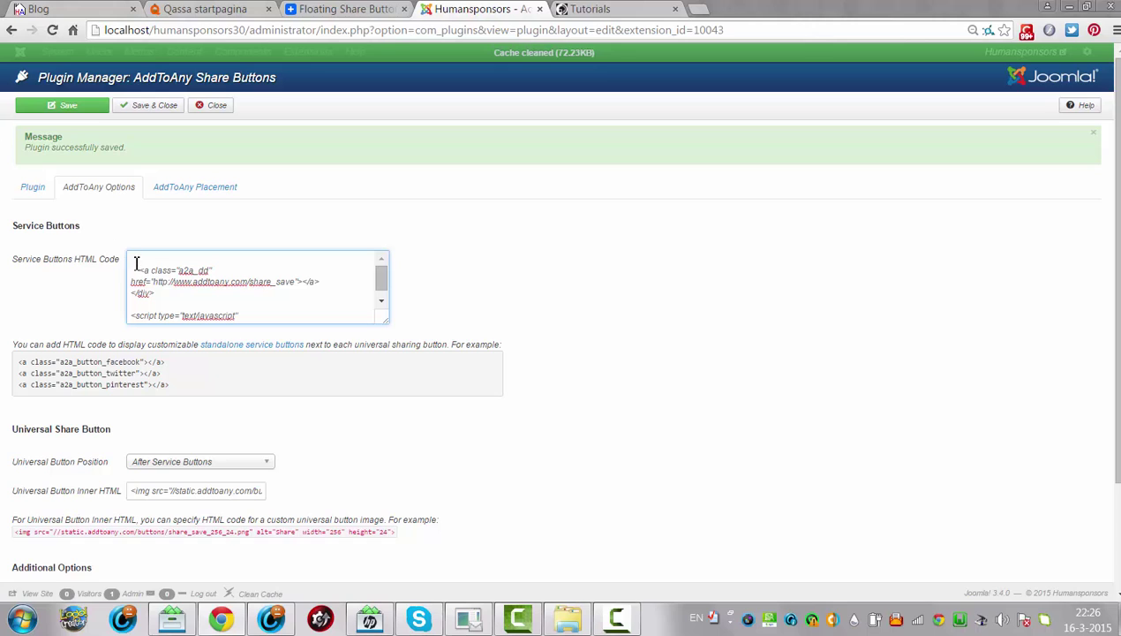
{"action": "left_click_drag", "start_coordinate": [137, 264], "coordinate": [419, 316]}
{"action": "key", "text": "ctrl+c"}
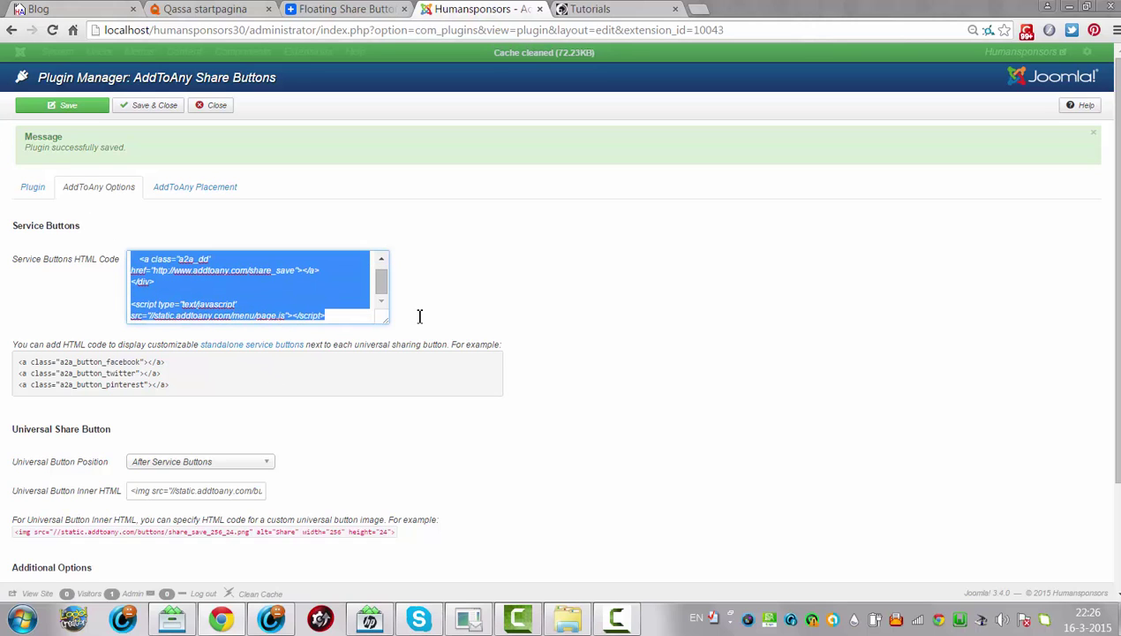
{"action": "key", "text": "BackSpace"}
{"action": "key", "text": "ctrl+v"}
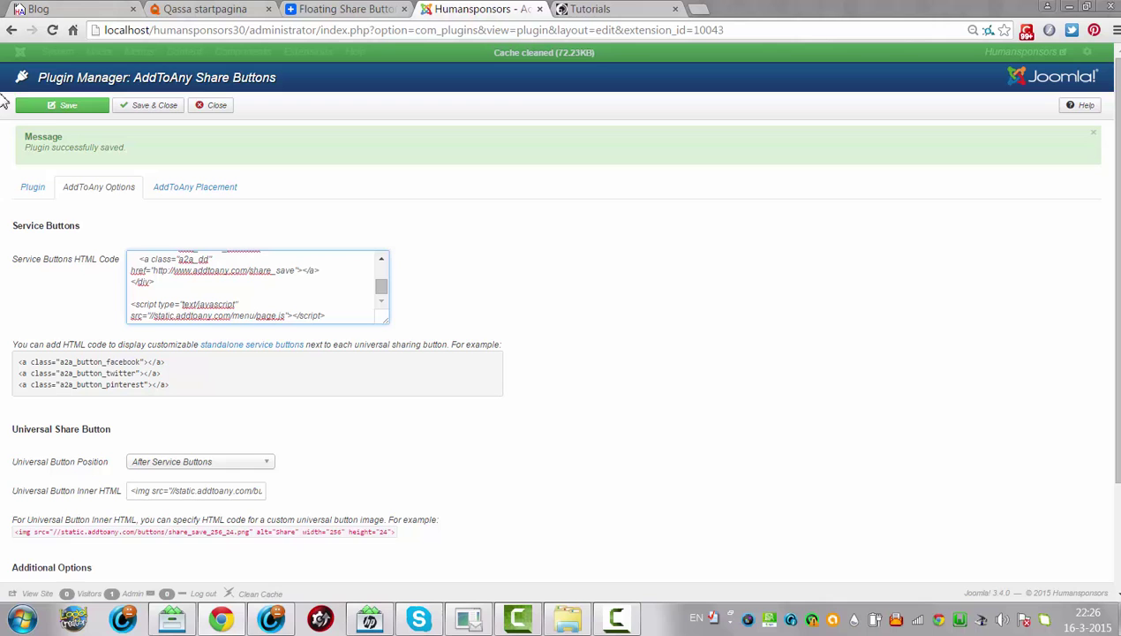
{"action": "left_click", "coordinate": [51, 108]}
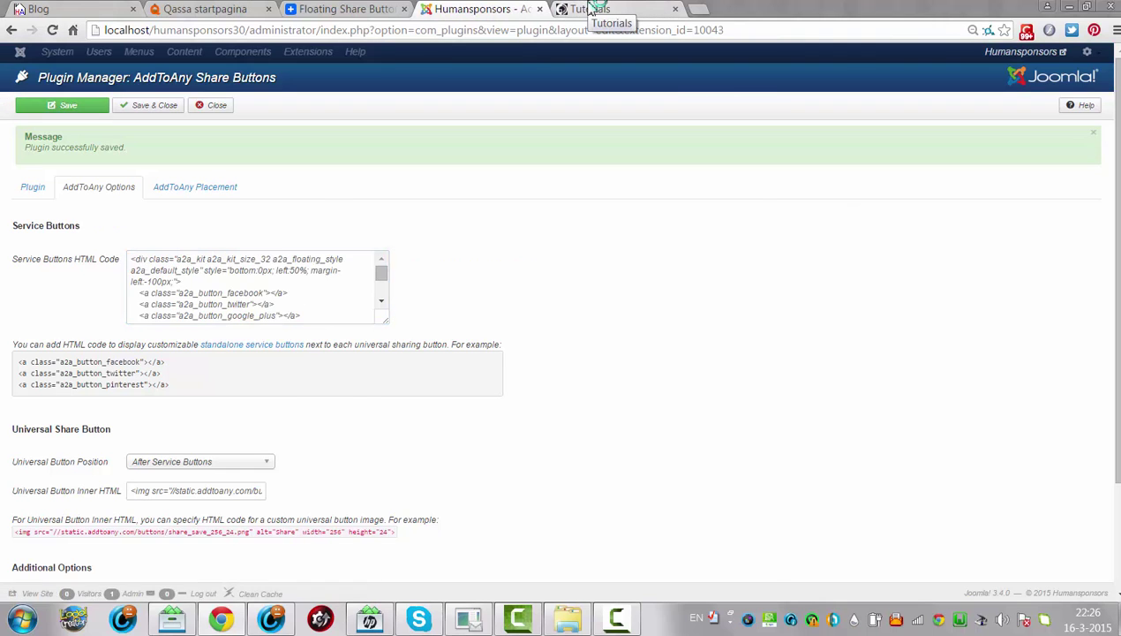
Reload the local Tutorials page, clean the Joomla cache from the site administration, and reload the Tutorials page again
{"action": "left_click", "coordinate": [590, 9]}
{"action": "left_click", "coordinate": [583, 29]}
{"action": "key", "text": "Return"}
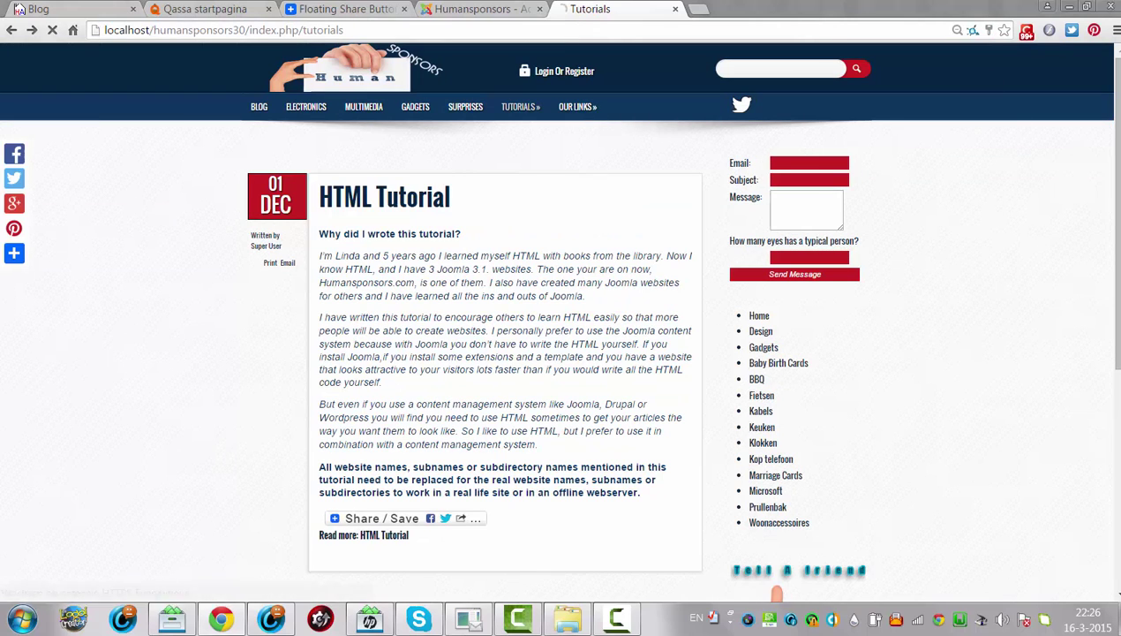
{"action": "left_click", "coordinate": [464, 8]}
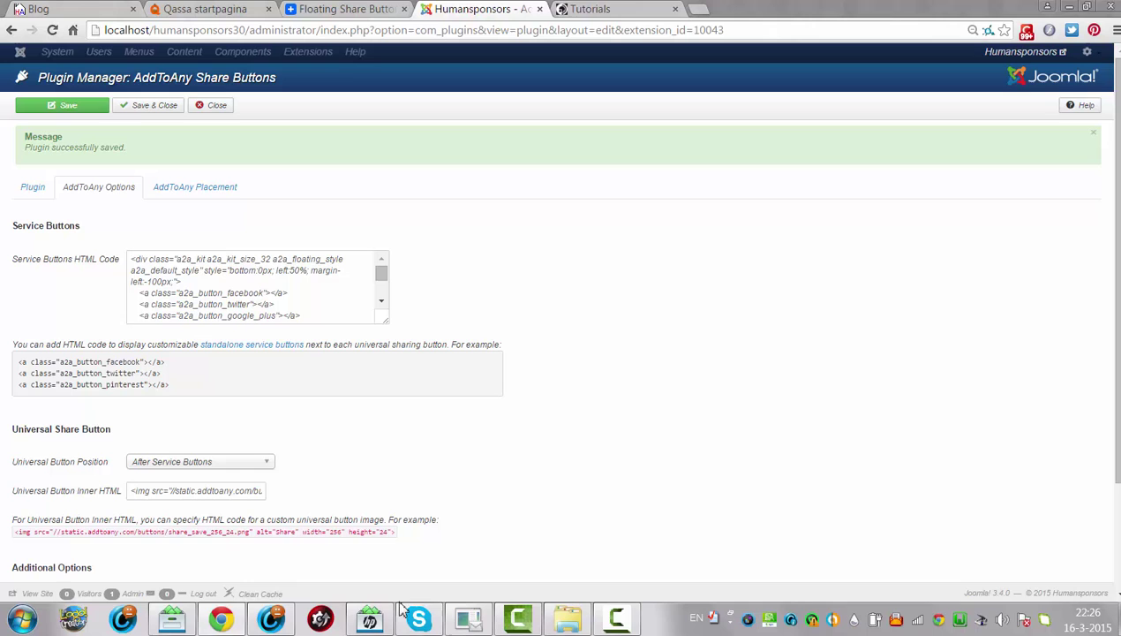
{"action": "left_click", "coordinate": [256, 593]}
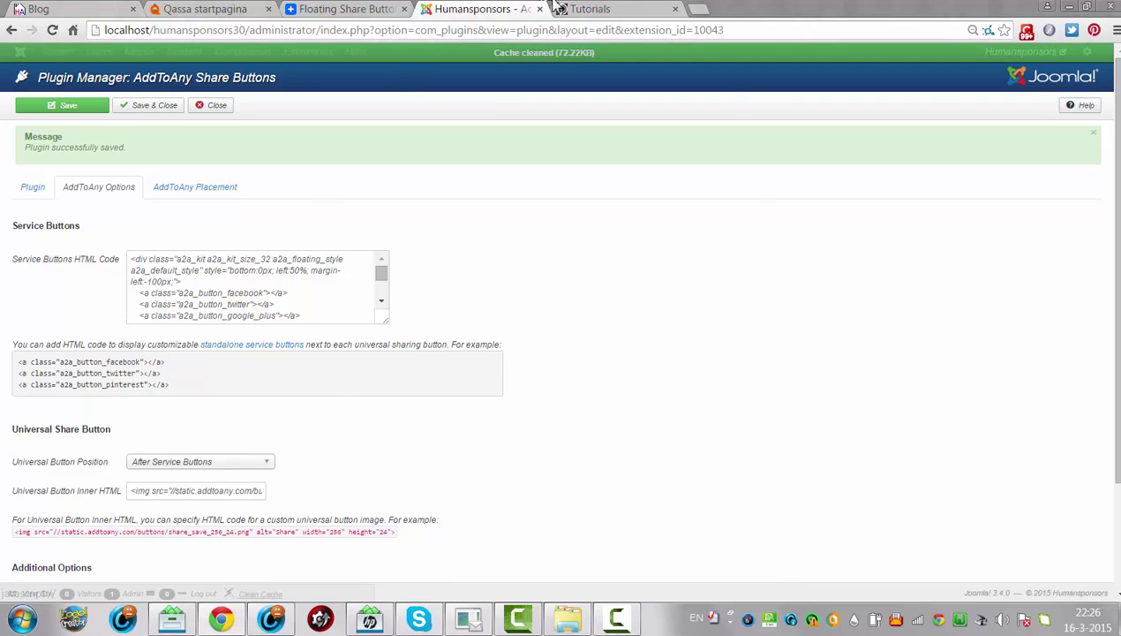
{"action": "left_click", "coordinate": [587, 9]}
{"action": "left_click", "coordinate": [582, 28]}
{"action": "key", "text": "Return"}
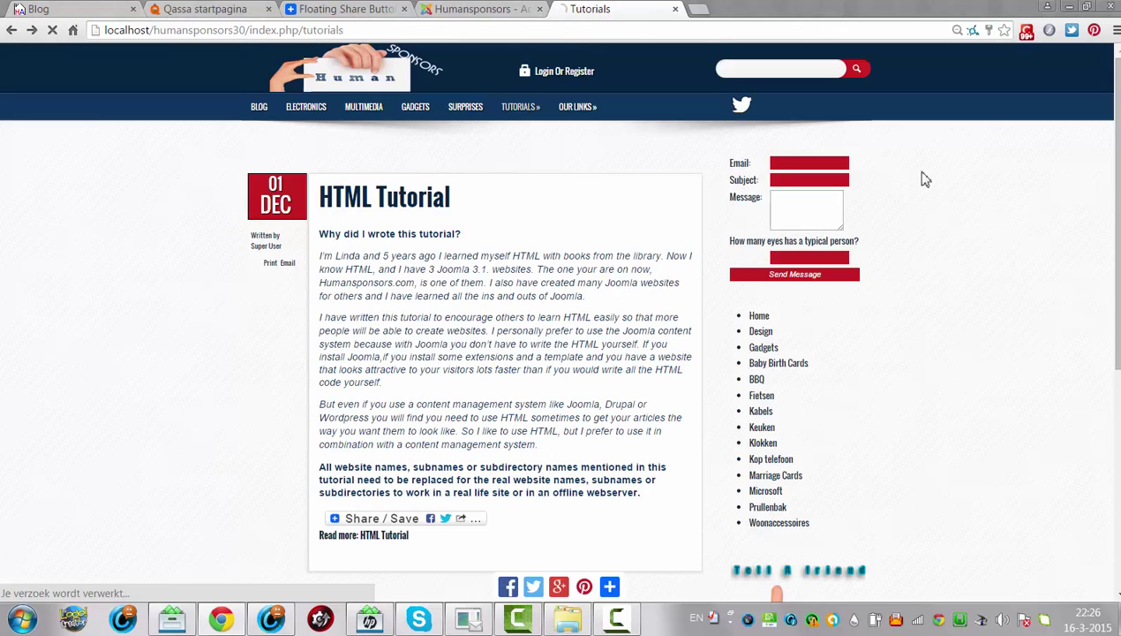
Check the centered floating share bar down the whole Tutorials page and on the local Blog page
{"action": "scroll", "coordinate": [624, 526], "scroll_direction": "down", "scroll_amount": 1}
{"action": "scroll", "coordinate": [624, 527], "scroll_direction": "up", "scroll_amount": 1}
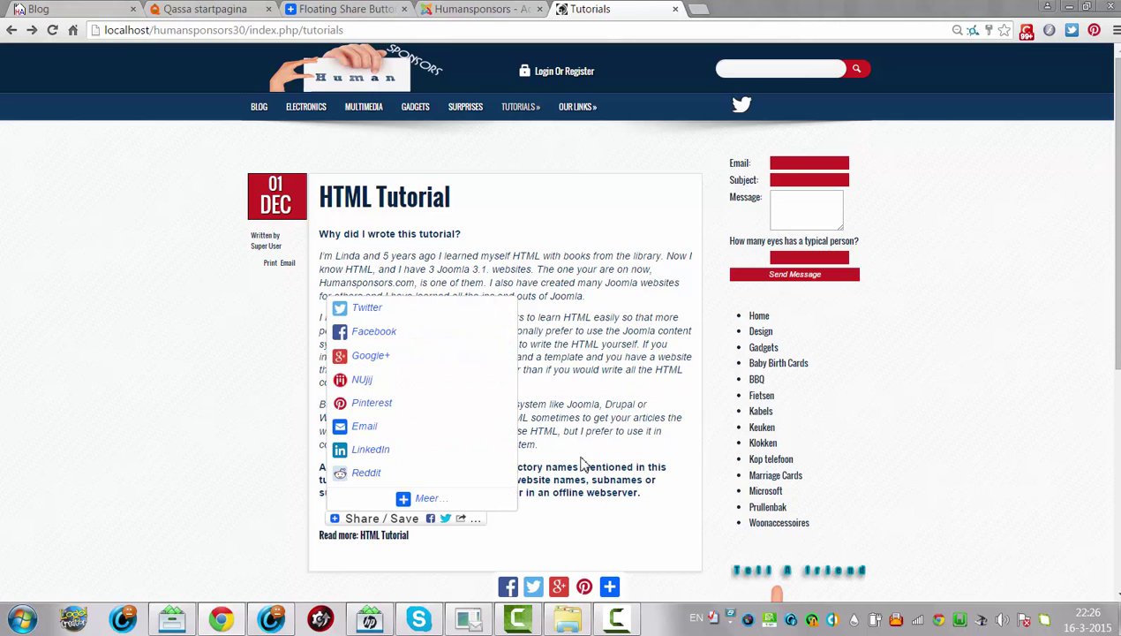
{"action": "scroll", "coordinate": [996, 374], "scroll_direction": "down", "scroll_amount": 5}
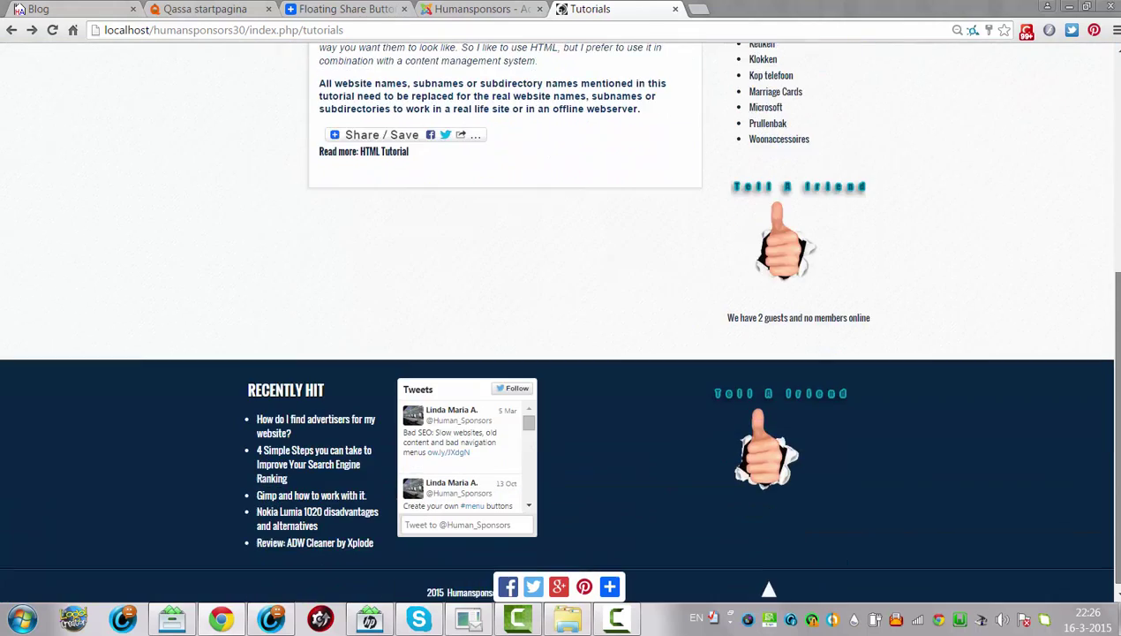
{"action": "scroll", "coordinate": [995, 374], "scroll_direction": "up", "scroll_amount": 5}
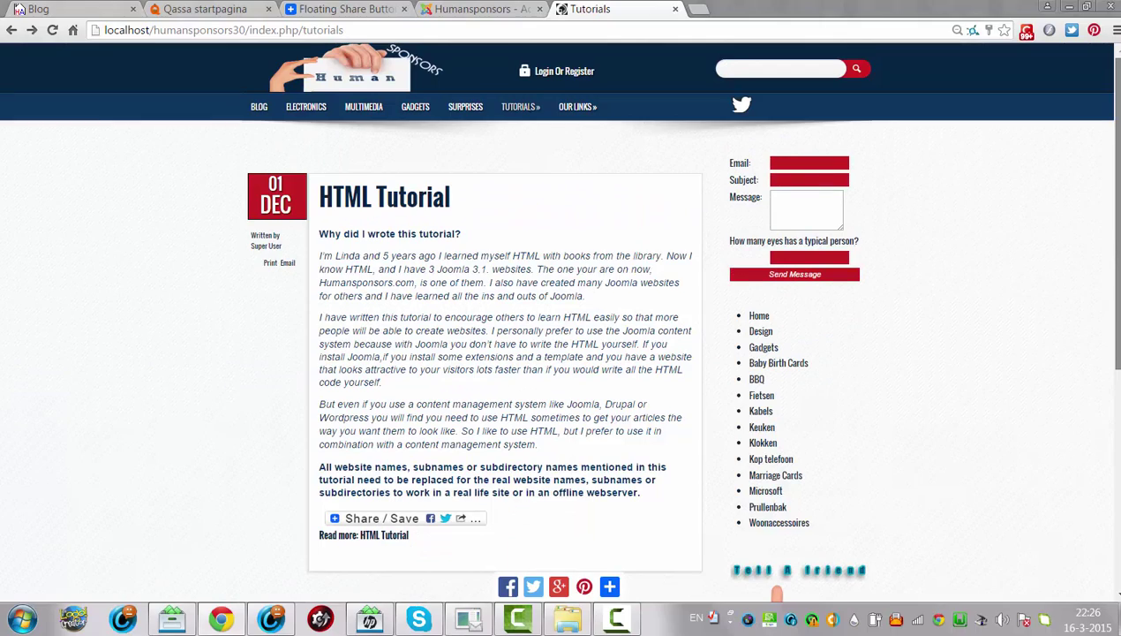
{"action": "left_click", "coordinate": [257, 116]}
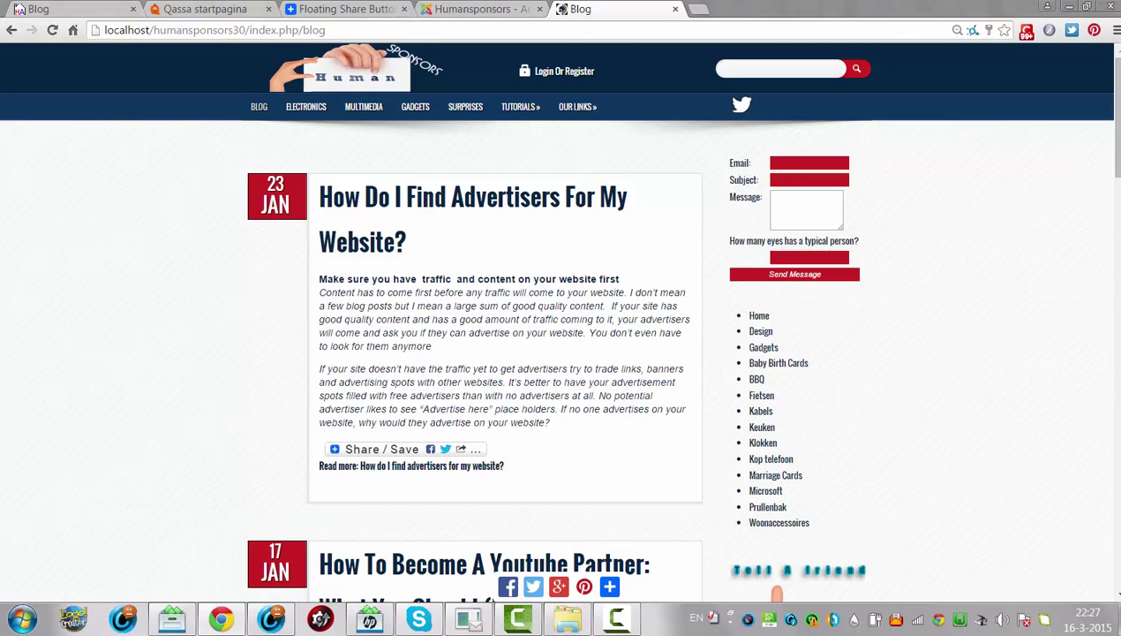
{"action": "scroll", "coordinate": [561, 335], "scroll_direction": "down", "scroll_amount": 5}
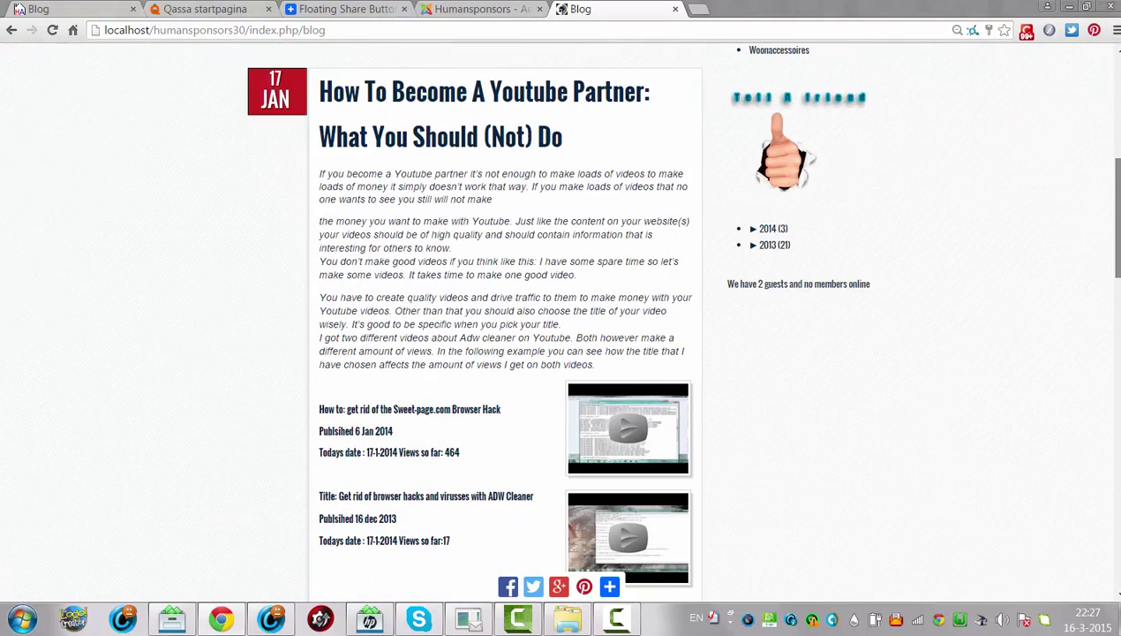
Examine the centered floating share bar along the full local Blog page and test its Twitter share button, closing the tweet window
{"action": "scroll", "coordinate": [561, 335], "scroll_direction": "down", "scroll_amount": 20}
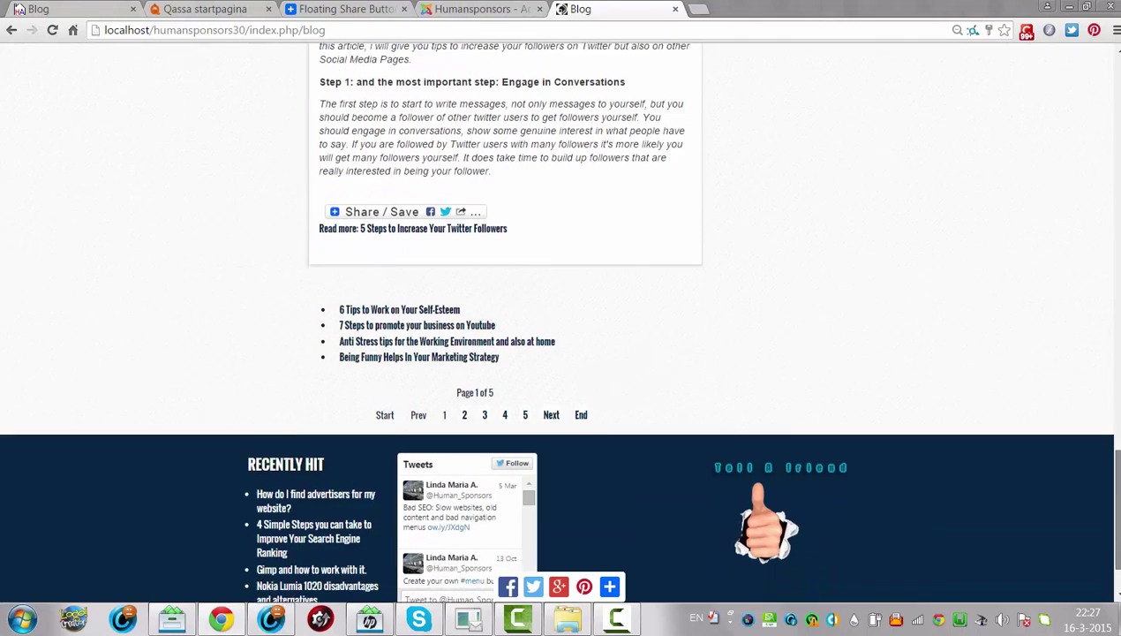
{"action": "scroll", "coordinate": [679, 419], "scroll_direction": "down", "scroll_amount": 2}
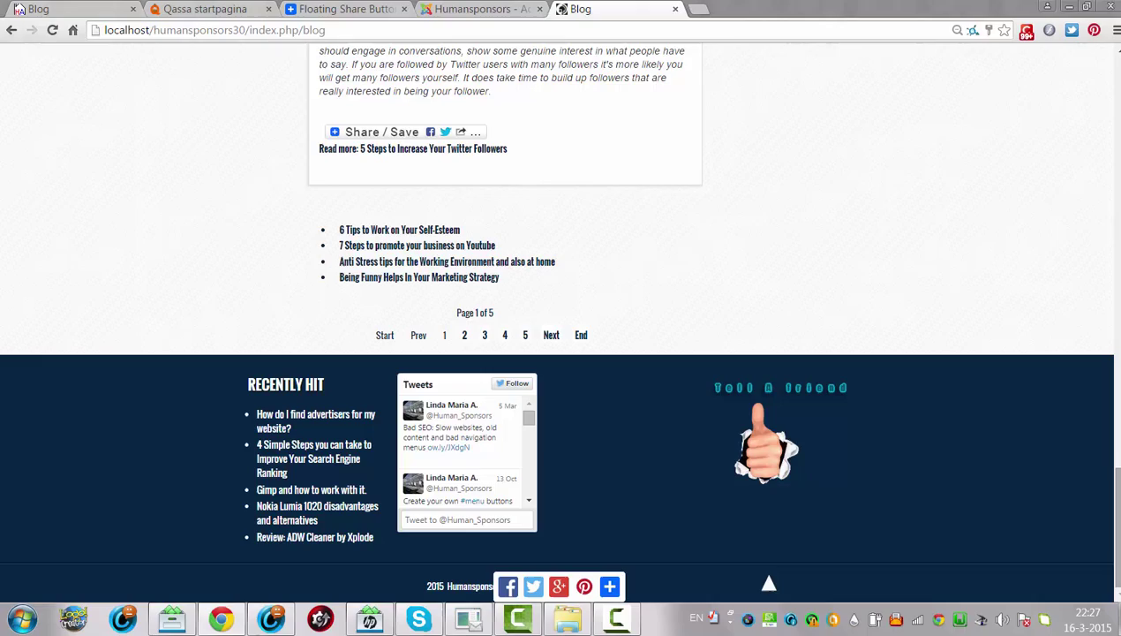
{"action": "left_click", "coordinate": [1115, 57]}
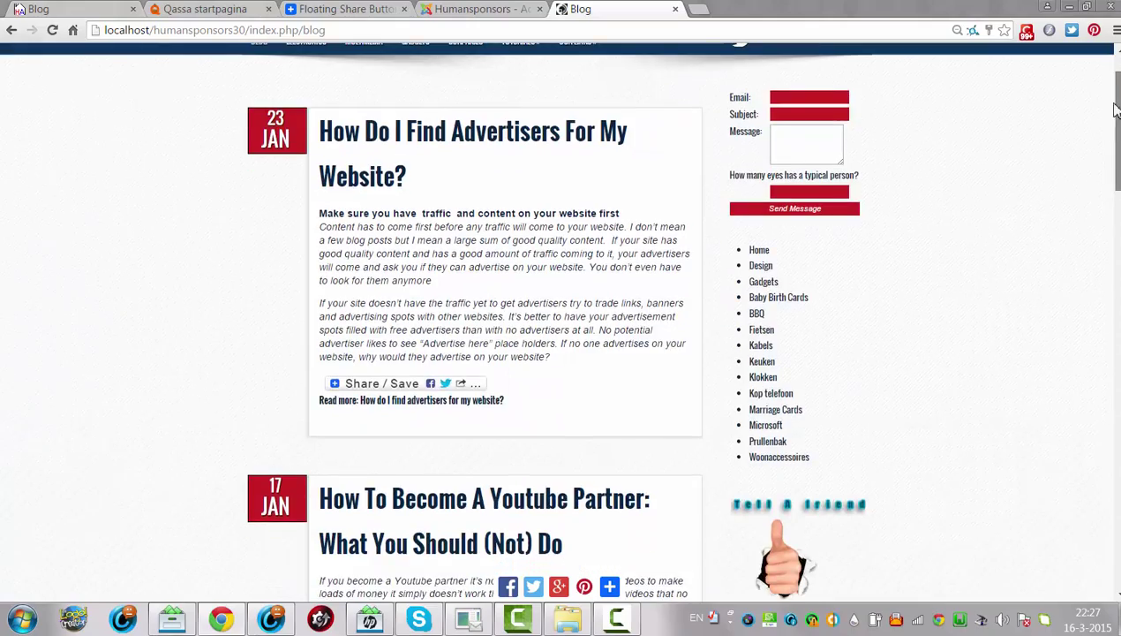
{"action": "left_click", "coordinate": [533, 590]}
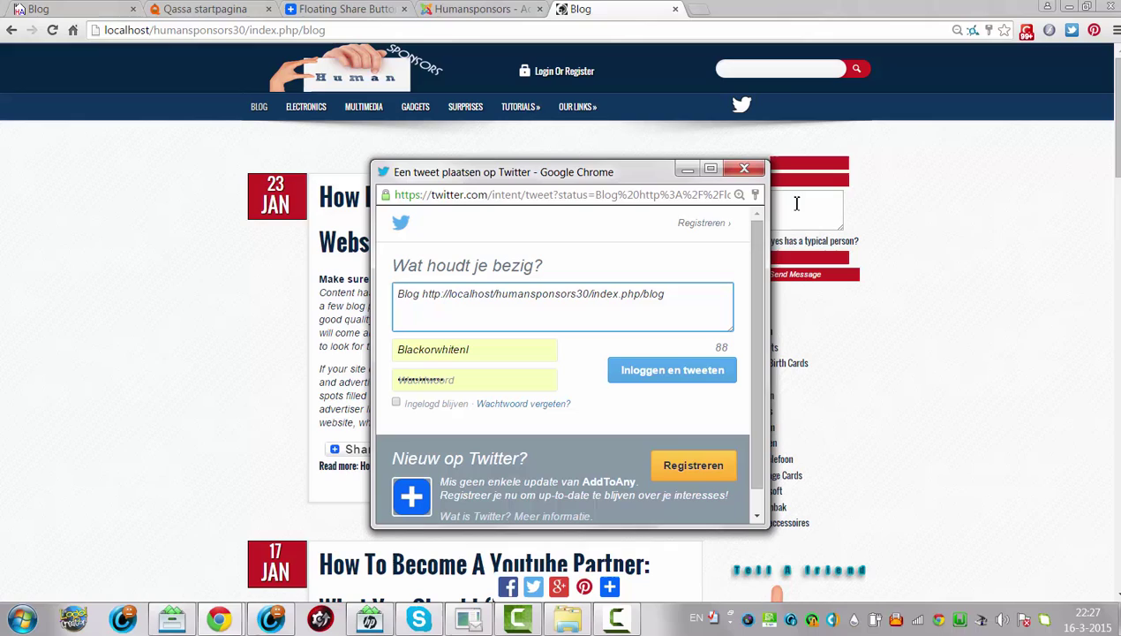
{"action": "left_click", "coordinate": [744, 169]}
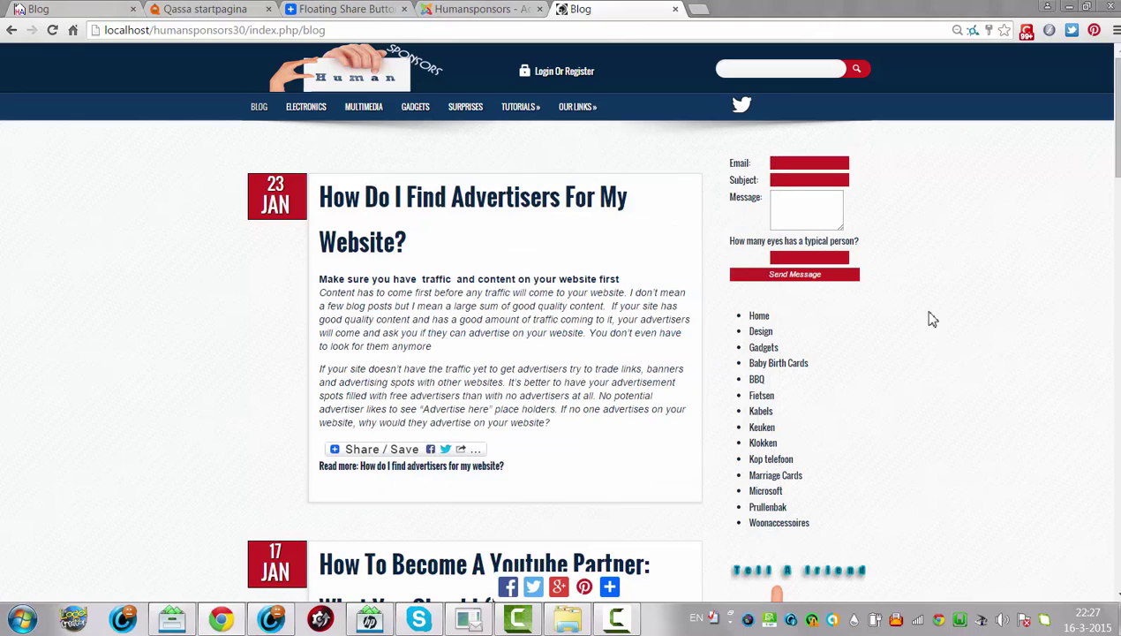
{"action": "scroll", "coordinate": [561, 335], "scroll_direction": "down", "scroll_amount": 5}
{"action": "scroll", "coordinate": [561, 335], "scroll_direction": "up", "scroll_amount": 5}
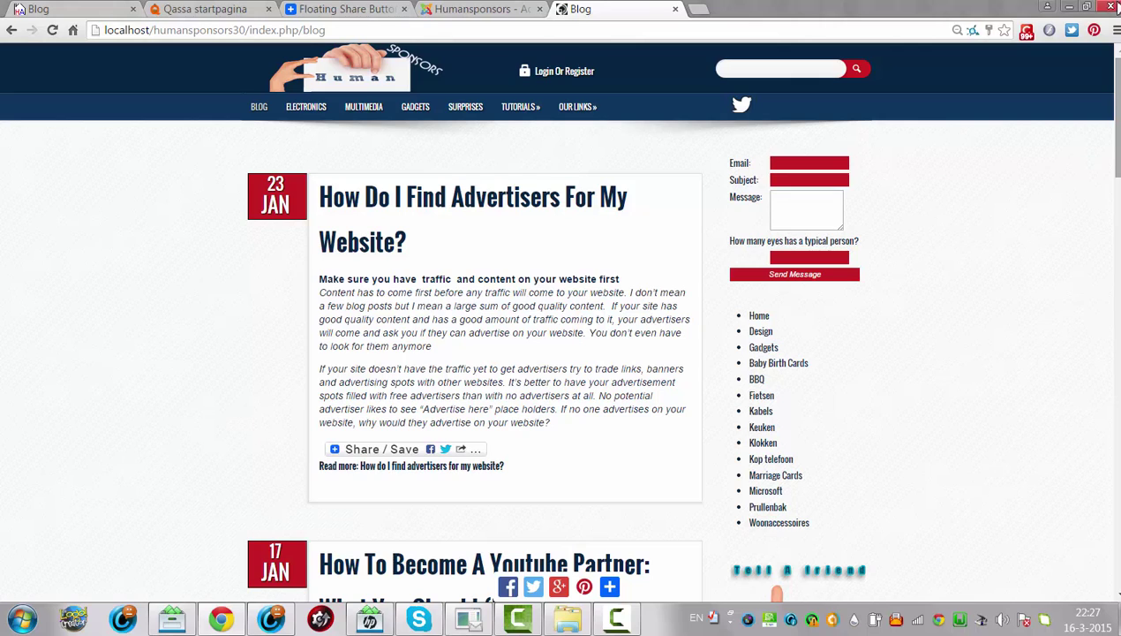
{"action": "mouse_move", "coordinate": [610, 591]}
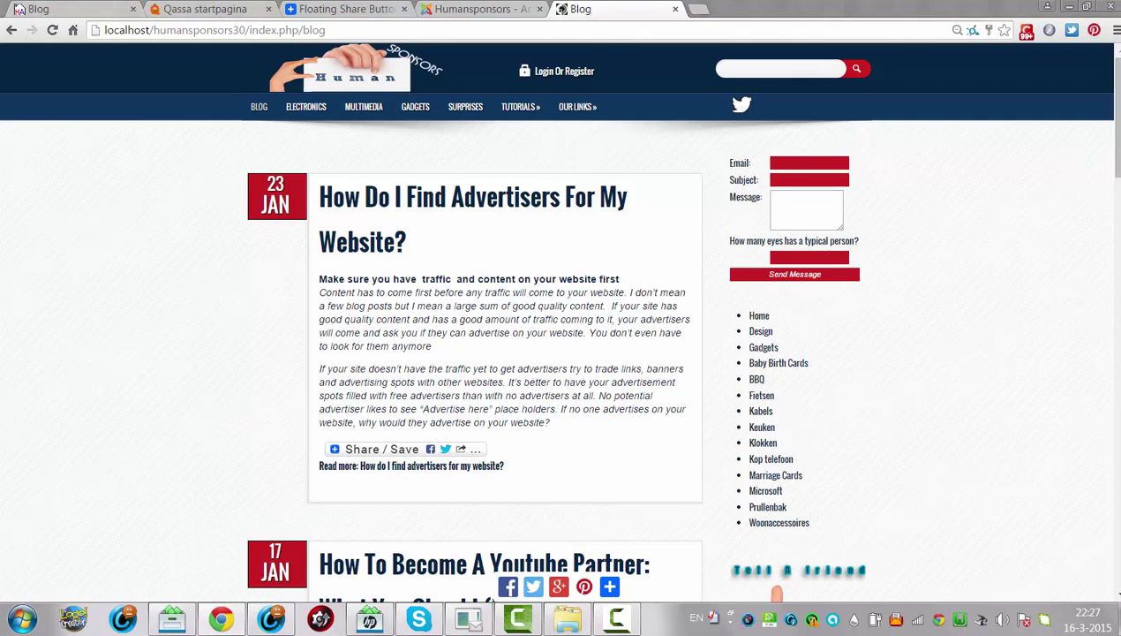
{"action": "scroll", "coordinate": [561, 353], "scroll_direction": "down", "scroll_amount": 11}
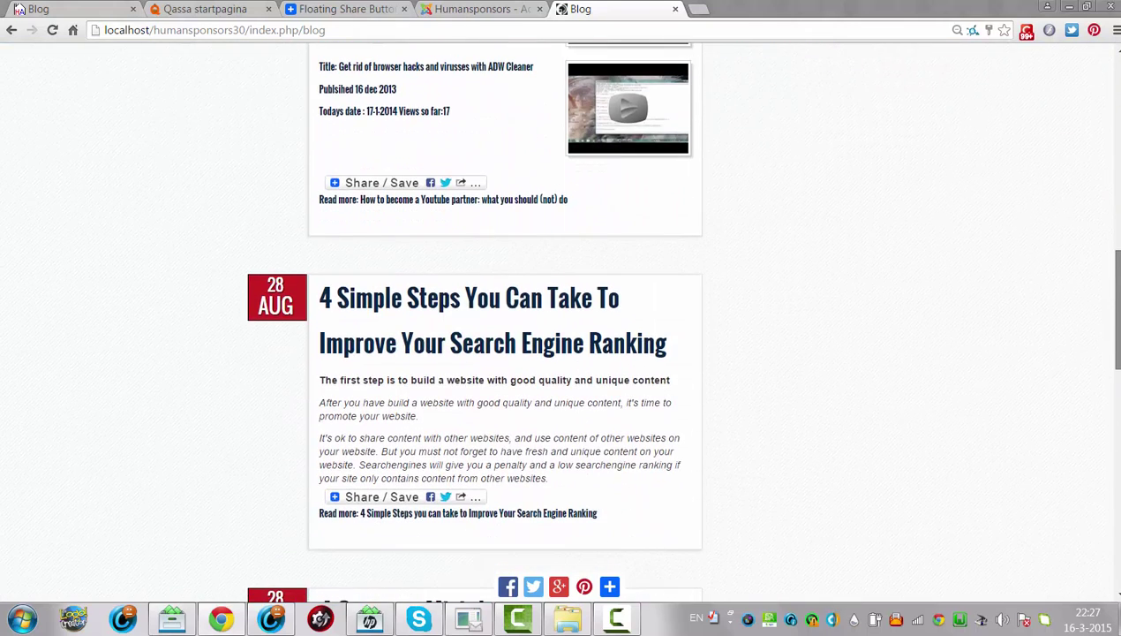
Copy the horizontal share bar code with bottom:0px; right:0px from AddToAny's Floating Share Buttons page and return to the plugin's options
{"action": "left_click", "coordinate": [449, 9]}
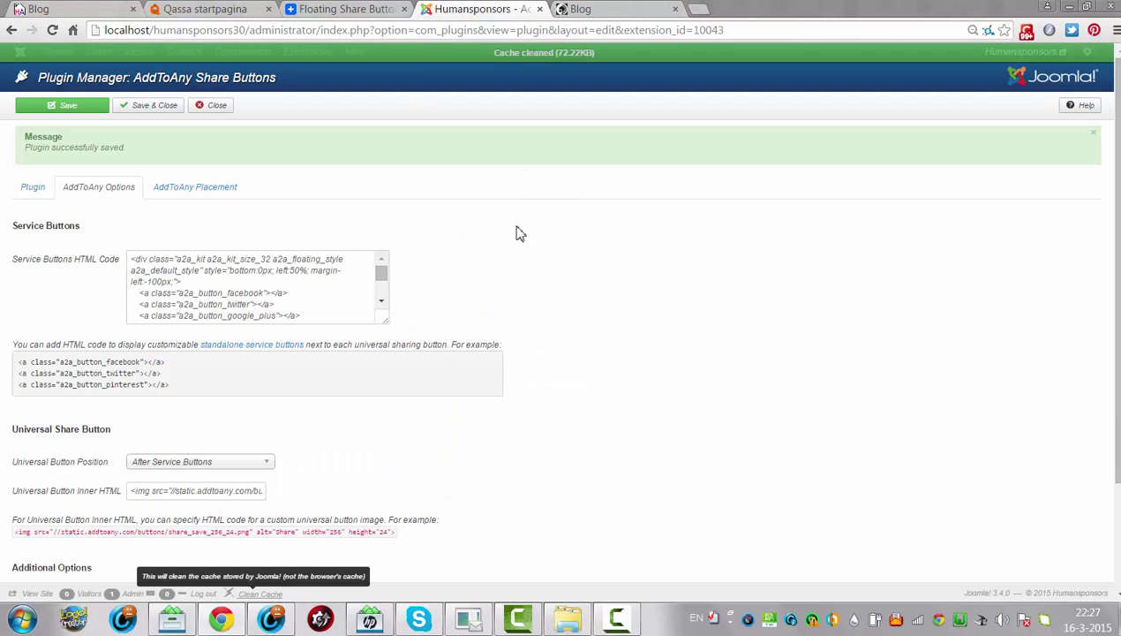
{"action": "left_click", "coordinate": [589, 9]}
{"action": "left_click", "coordinate": [305, 8]}
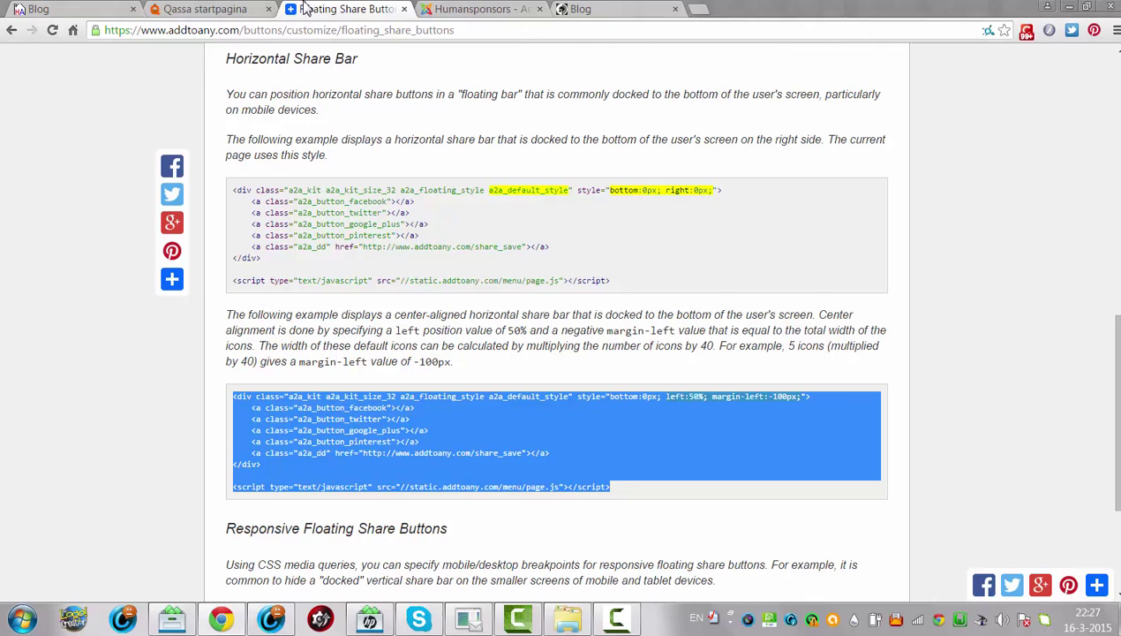
{"action": "left_click_drag", "start_coordinate": [618, 285], "coordinate": [129, 181]}
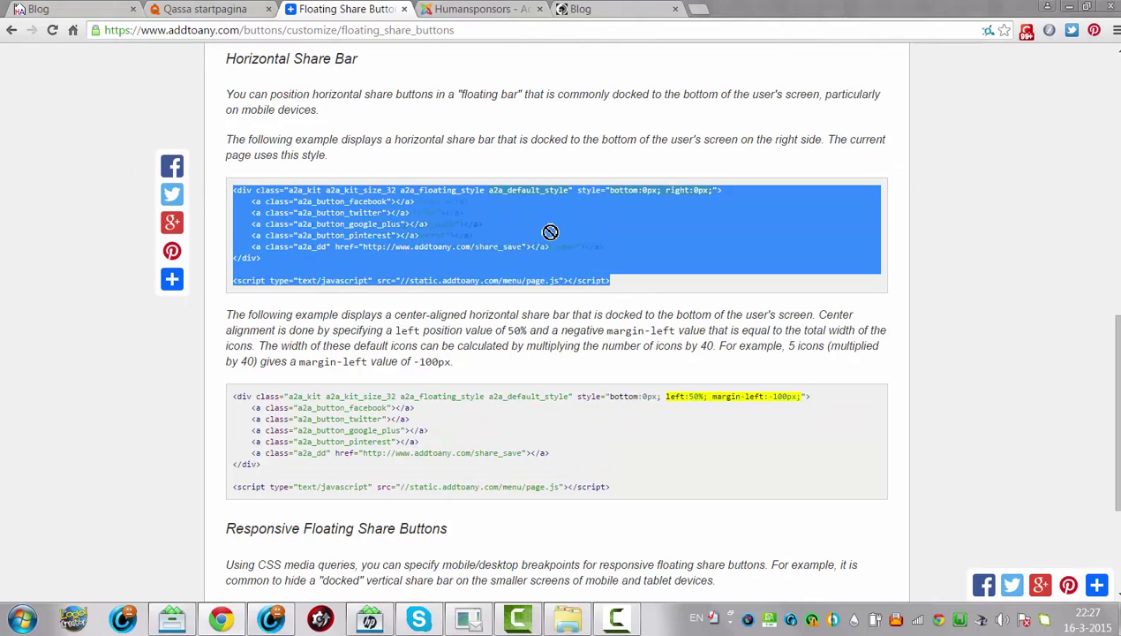
{"action": "left_click_drag", "start_coordinate": [613, 281], "coordinate": [206, 168]}
{"action": "left_click", "coordinate": [477, 9]}
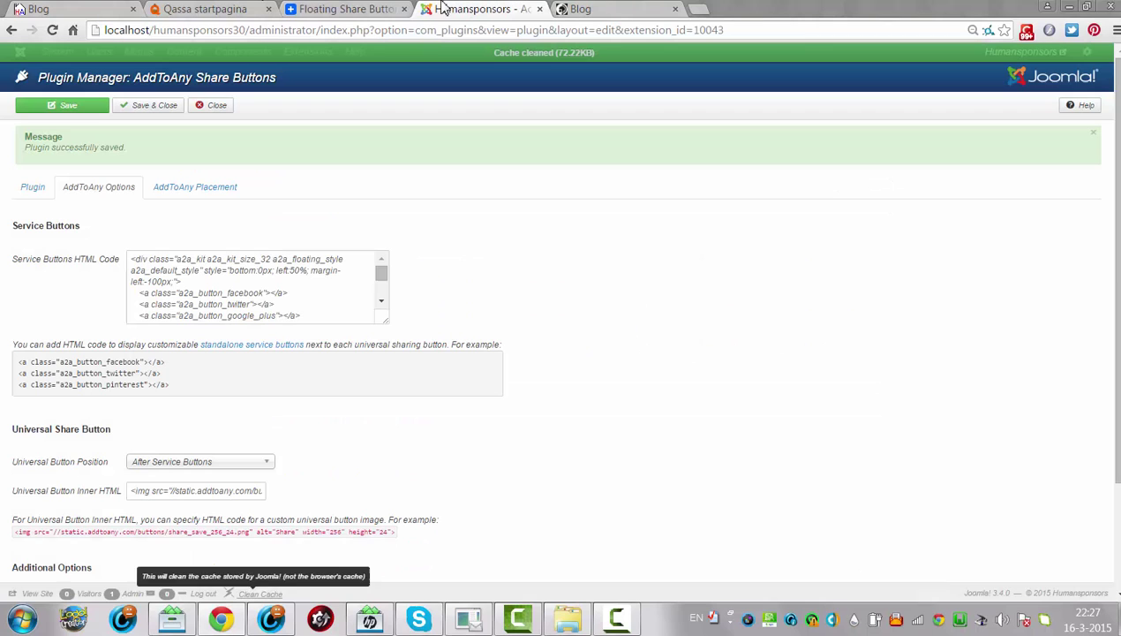
Replace the Service Buttons HTML Code with the copied right-docked horizontal share bar code and save the plugin
{"action": "left_click", "coordinate": [238, 292]}
{"action": "key", "text": "ctrl+a"}
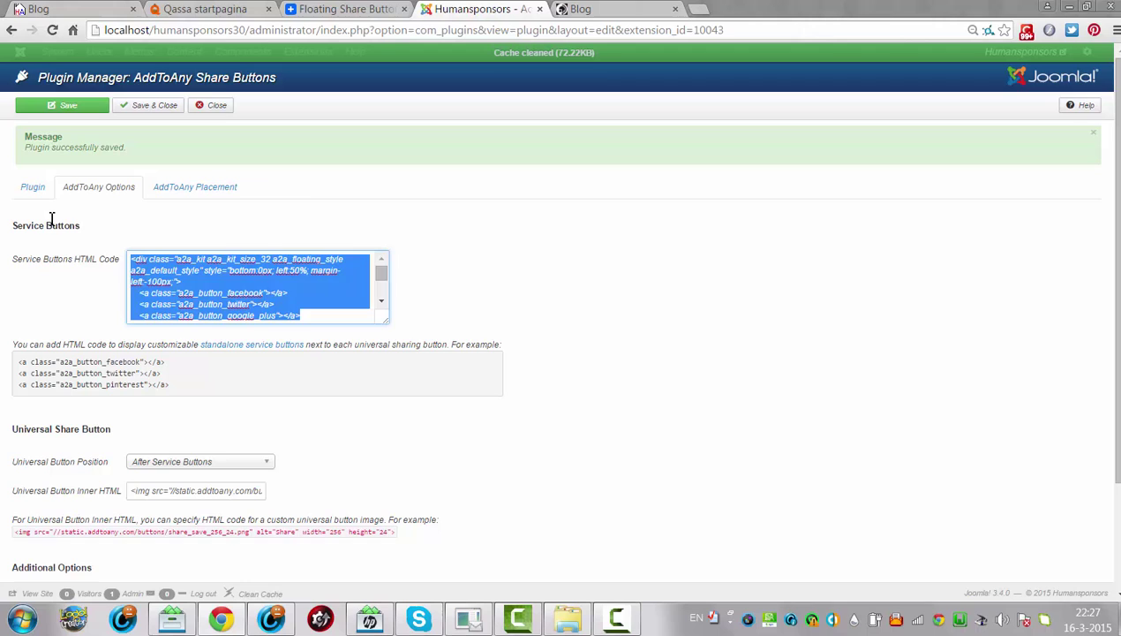
{"action": "key", "text": "ctrl+v"}
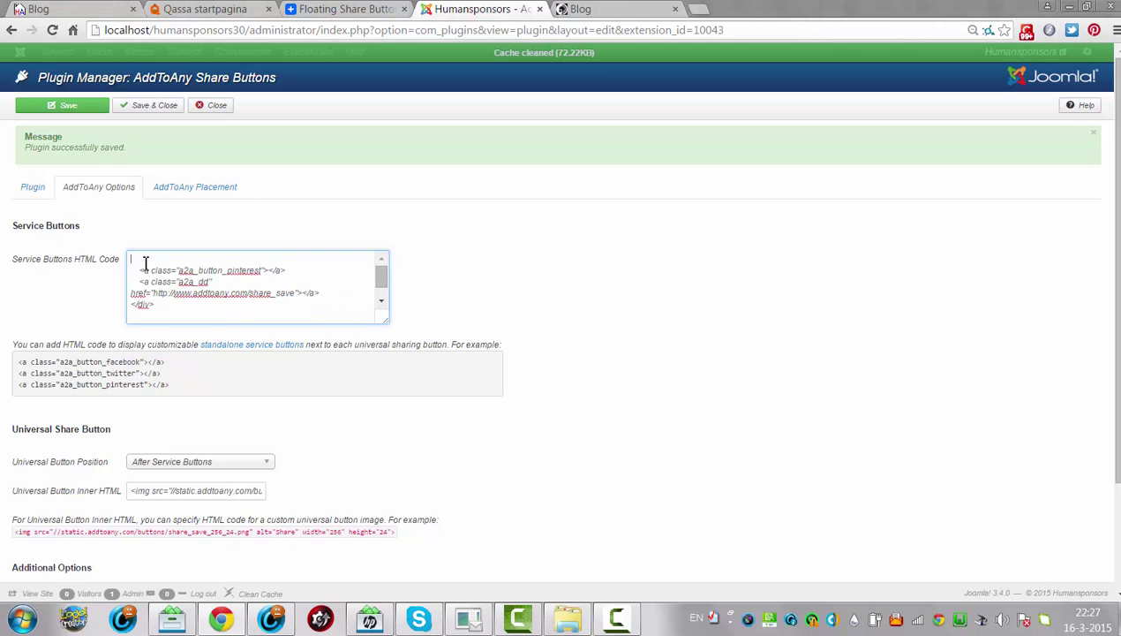
{"action": "left_click_drag", "start_coordinate": [146, 264], "coordinate": [439, 351]}
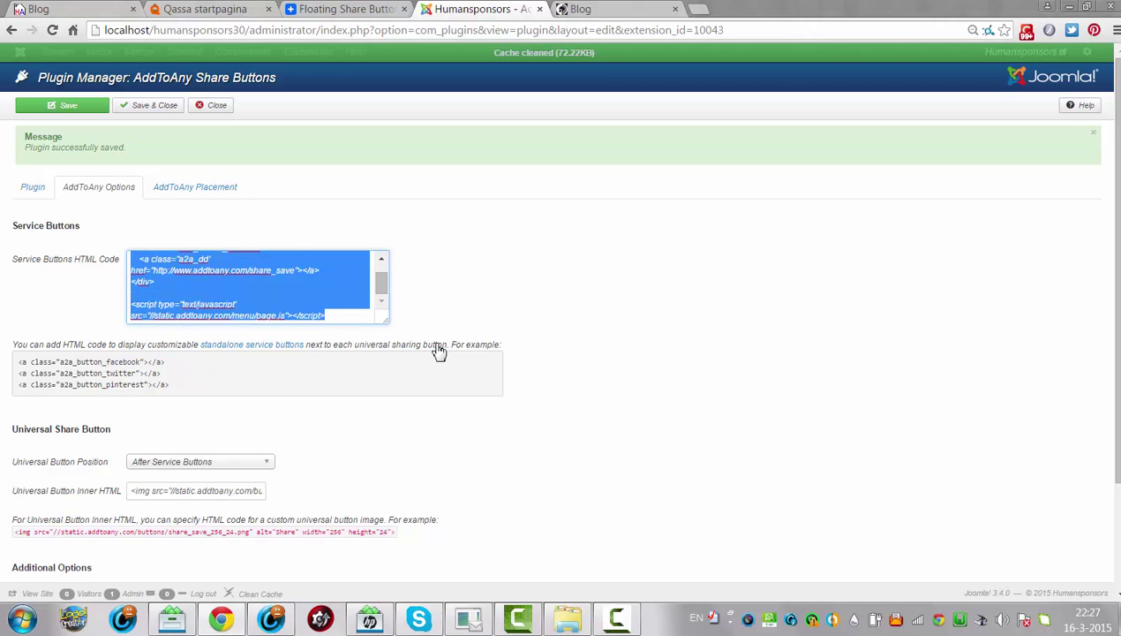
{"action": "key", "text": "ctrl+x"}
{"action": "key", "text": "ctrl+v"}
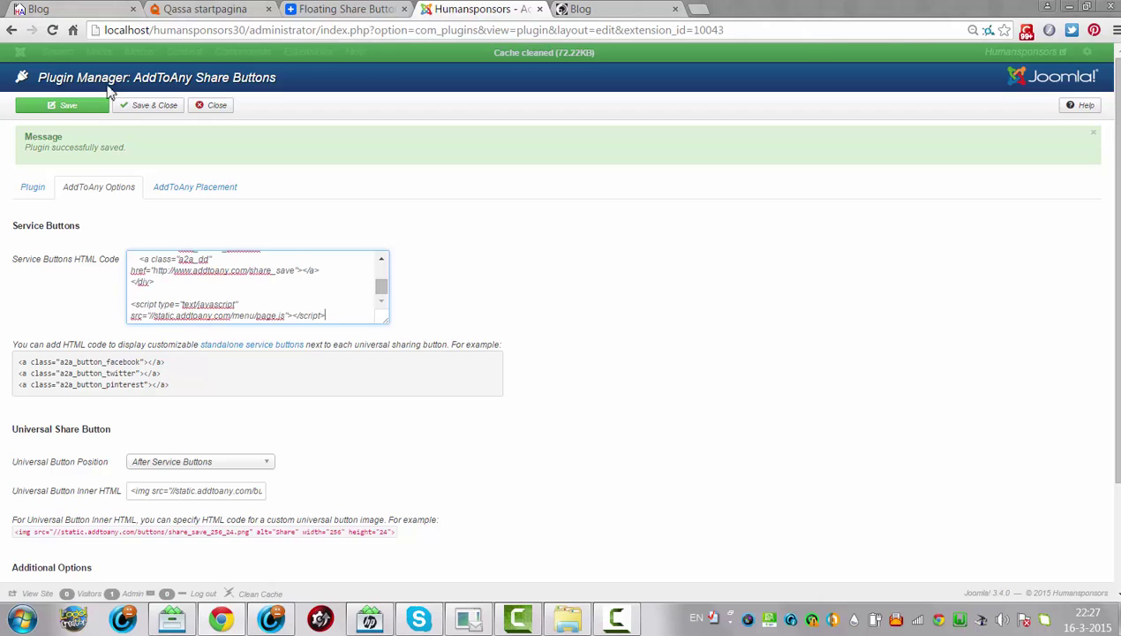
{"action": "left_click", "coordinate": [53, 106]}
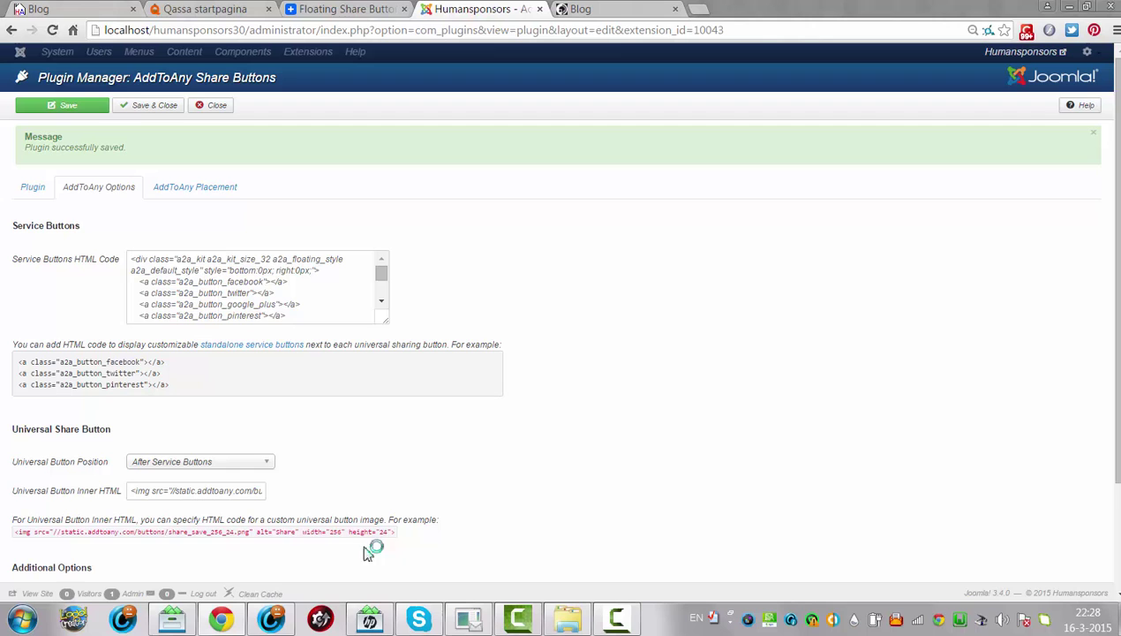
Clean the Joomla cache, then reload the local Blog page to check the right-docked floating share bar
{"action": "left_click", "coordinate": [271, 594]}
{"action": "left_click", "coordinate": [593, 9]}
{"action": "left_click", "coordinate": [595, 30]}
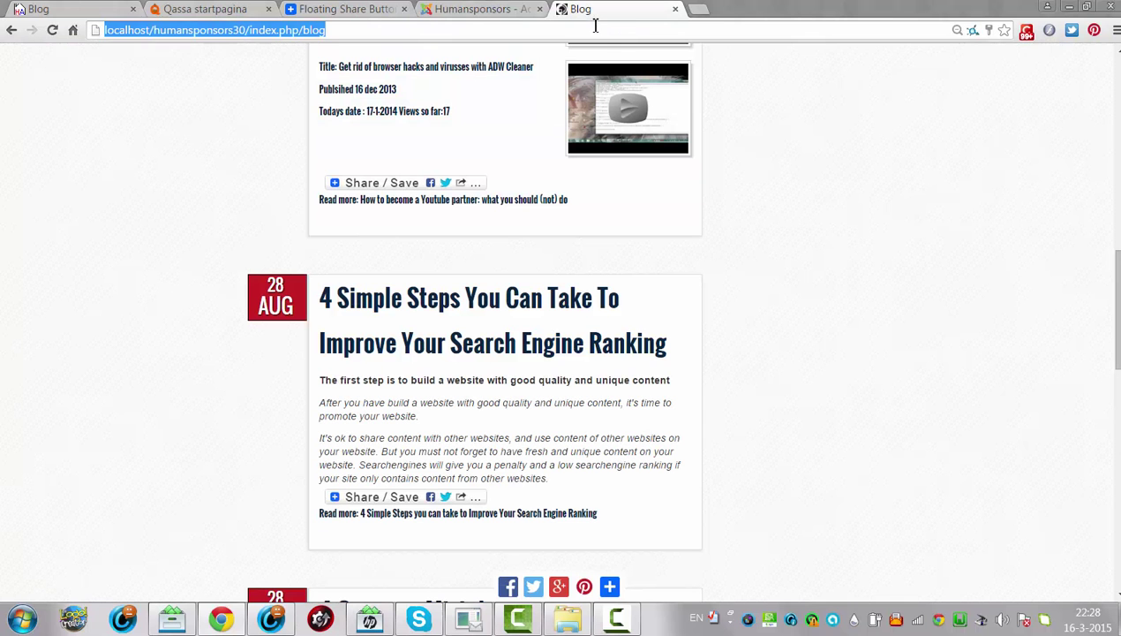
{"action": "key", "text": "Return"}
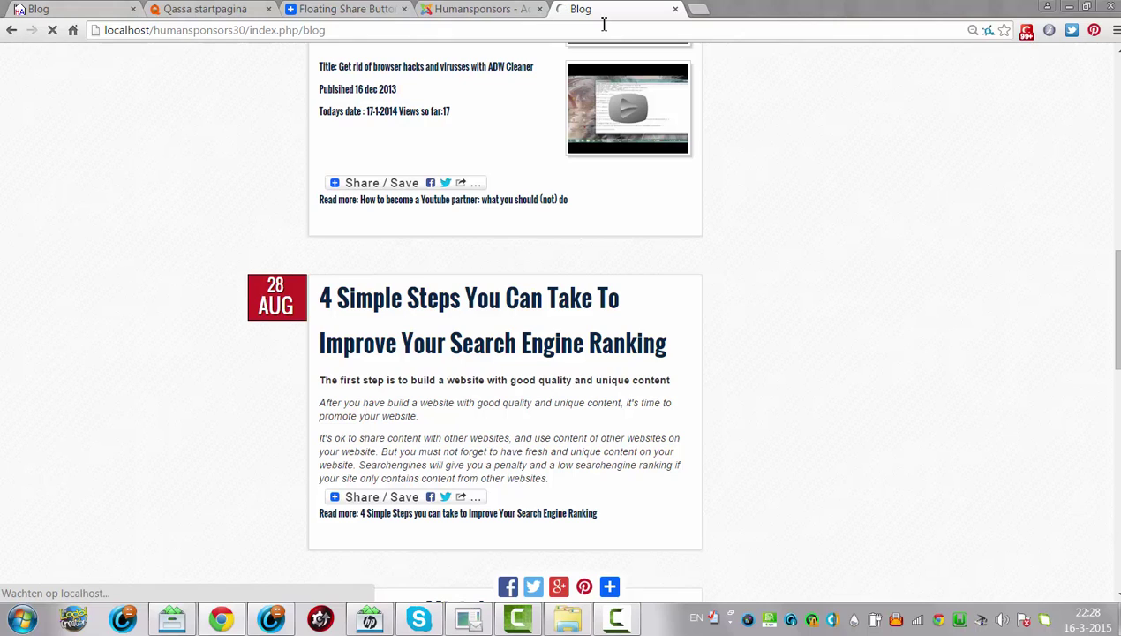
{"action": "scroll", "coordinate": [989, 233], "scroll_direction": "down", "scroll_amount": 4}
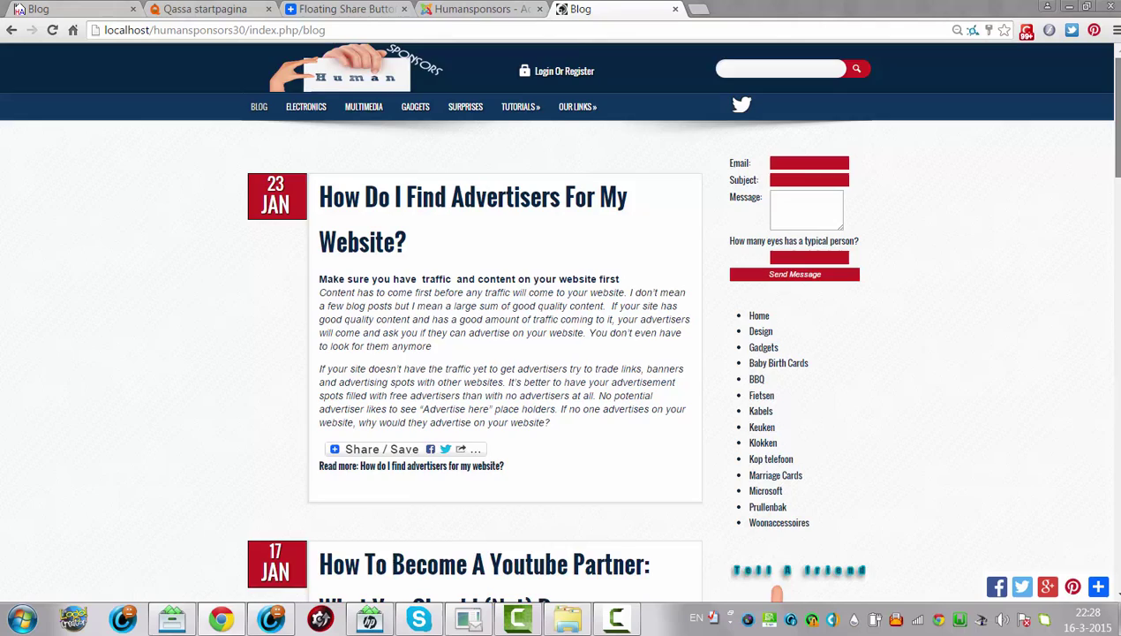
{"action": "scroll", "coordinate": [1101, 46], "scroll_direction": "down", "scroll_amount": 2}
{"action": "scroll", "coordinate": [1101, 46], "scroll_direction": "up", "scroll_amount": 2}
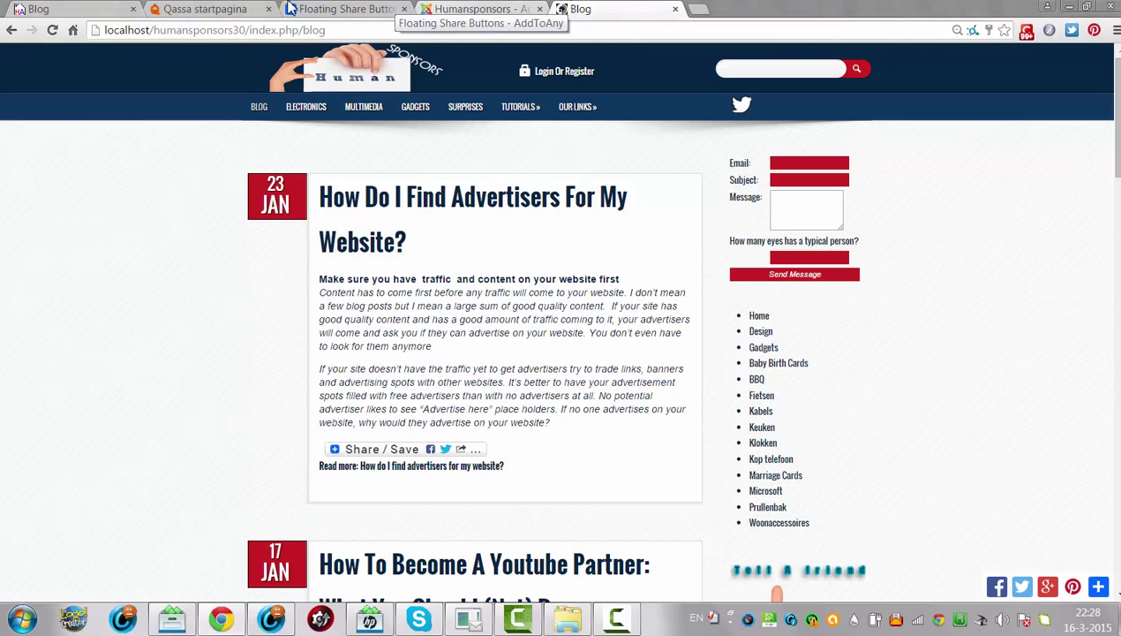
Open AddToAny's Sharing Customization overview and review the listed share button customizations
{"action": "left_click", "coordinate": [477, 9]}
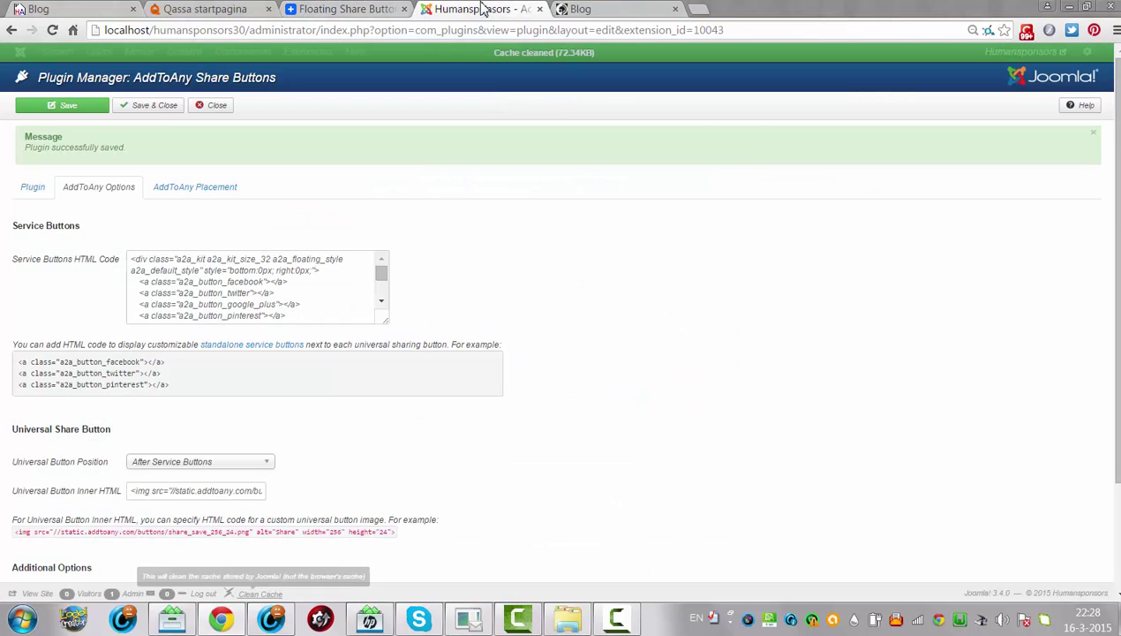
{"action": "left_click", "coordinate": [344, 9]}
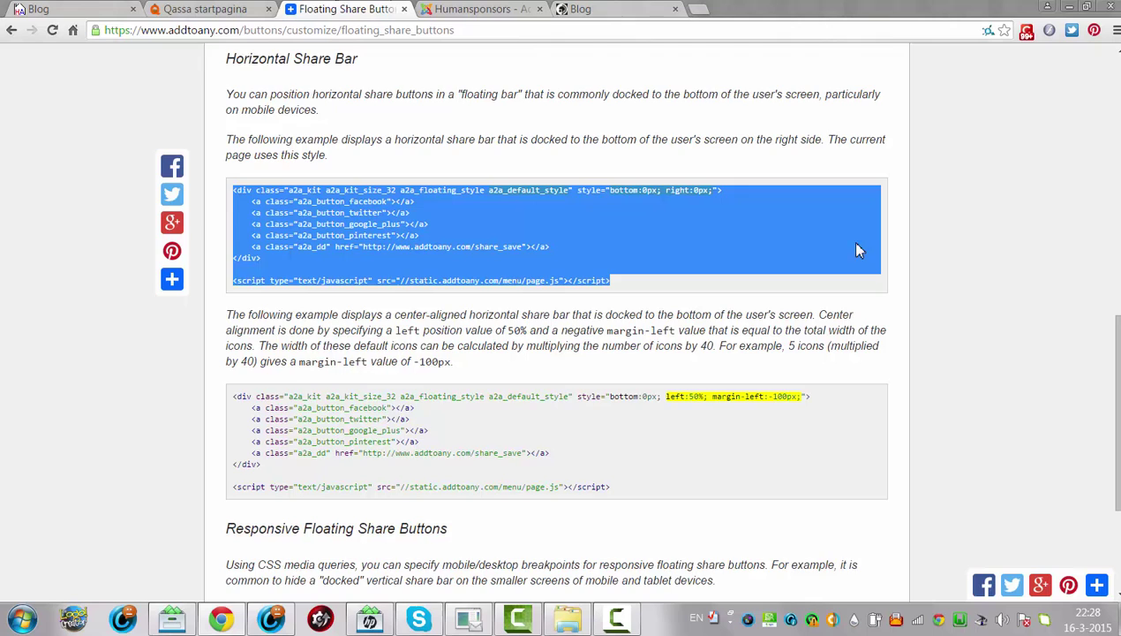
{"action": "scroll", "coordinate": [1095, 80], "scroll_direction": "up", "scroll_amount": 8}
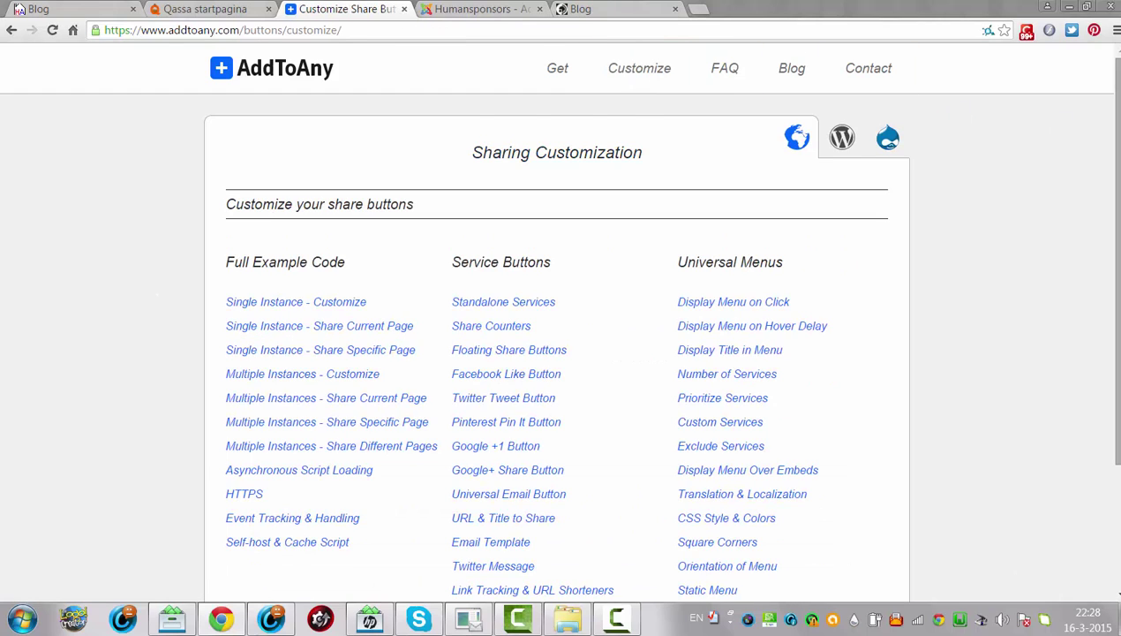
{"action": "scroll", "coordinate": [570, 318], "scroll_direction": "down", "scroll_amount": 3}
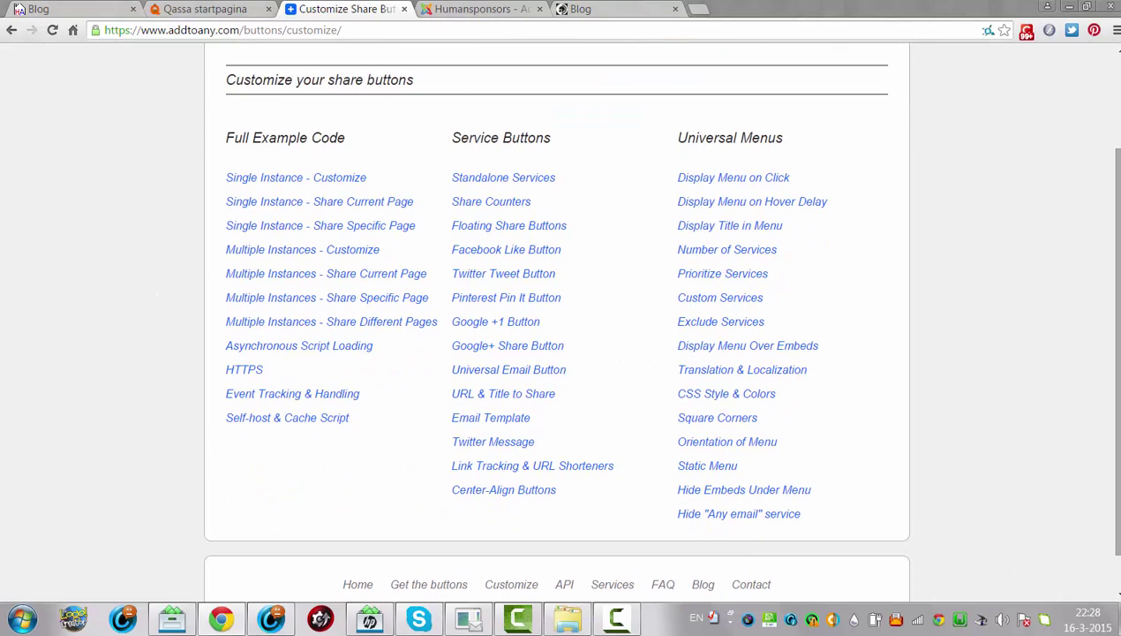
Open the Google +1 Button customization, examine its default and custom code examples, and try the custom +1 button
{"action": "left_click", "coordinate": [495, 323]}
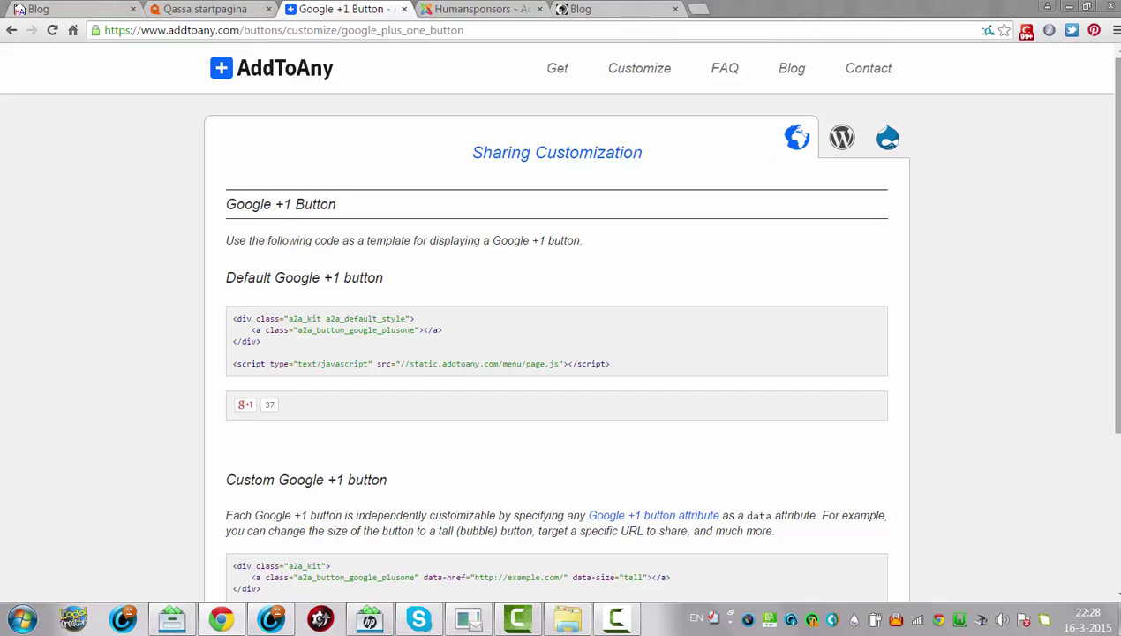
{"action": "scroll", "coordinate": [556, 322], "scroll_direction": "down", "scroll_amount": 3}
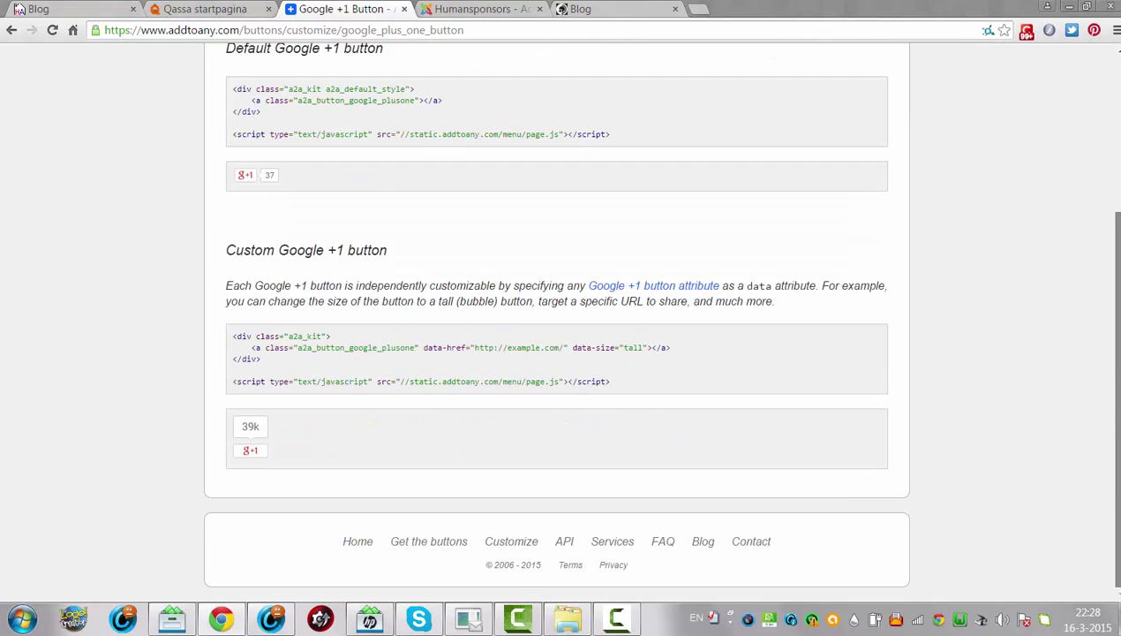
{"action": "scroll", "coordinate": [1102, 168], "scroll_direction": "up", "scroll_amount": 3}
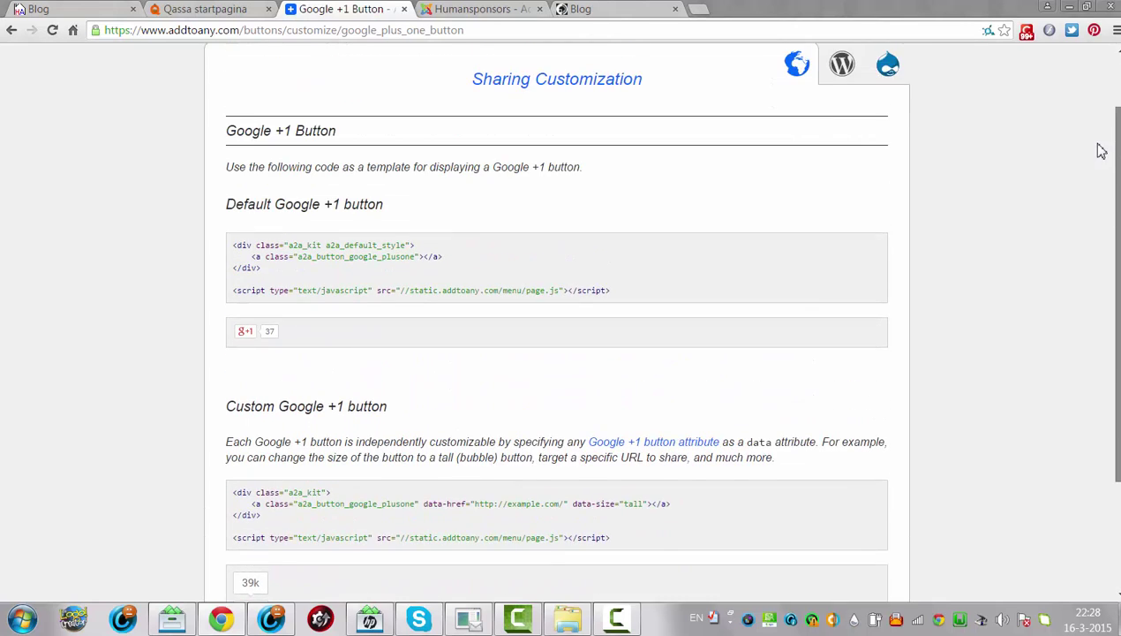
{"action": "scroll", "coordinate": [1102, 159], "scroll_direction": "down", "scroll_amount": 2}
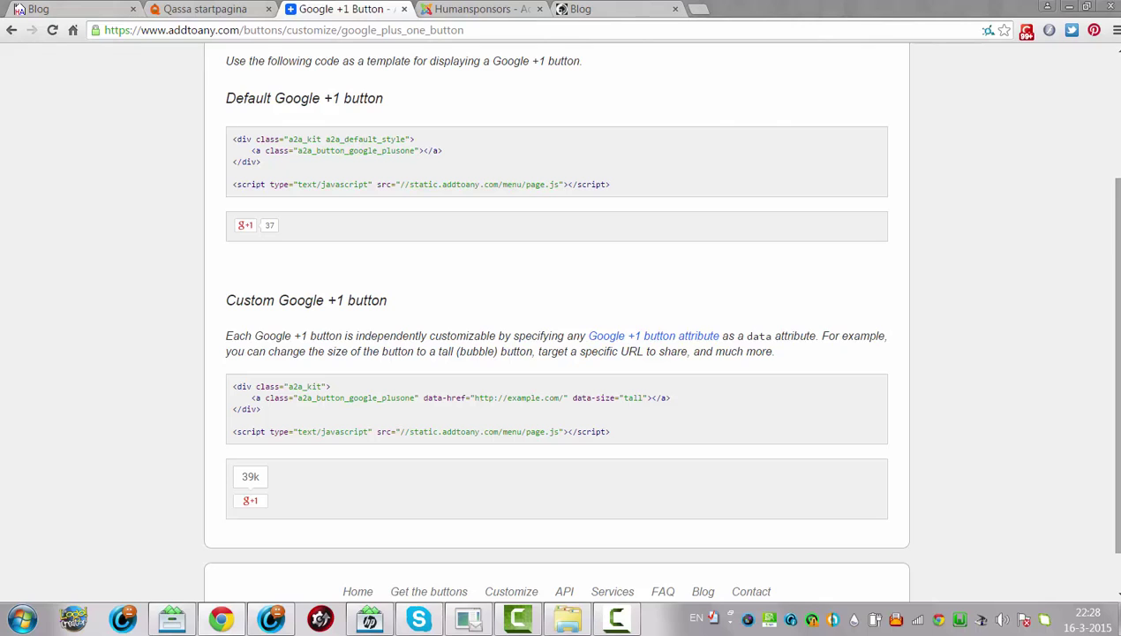
{"action": "left_click", "coordinate": [251, 502]}
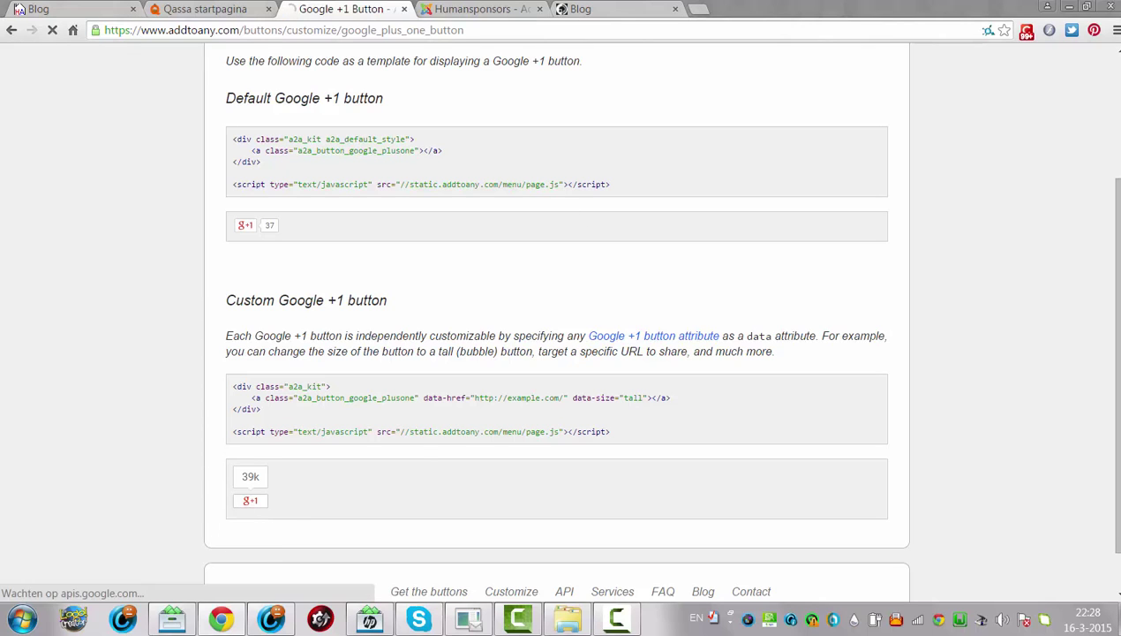
{"action": "scroll", "coordinate": [1112, 159], "scroll_direction": "up", "scroll_amount": 2}
{"action": "scroll", "coordinate": [1111, 124], "scroll_direction": "up", "scroll_amount": 1}
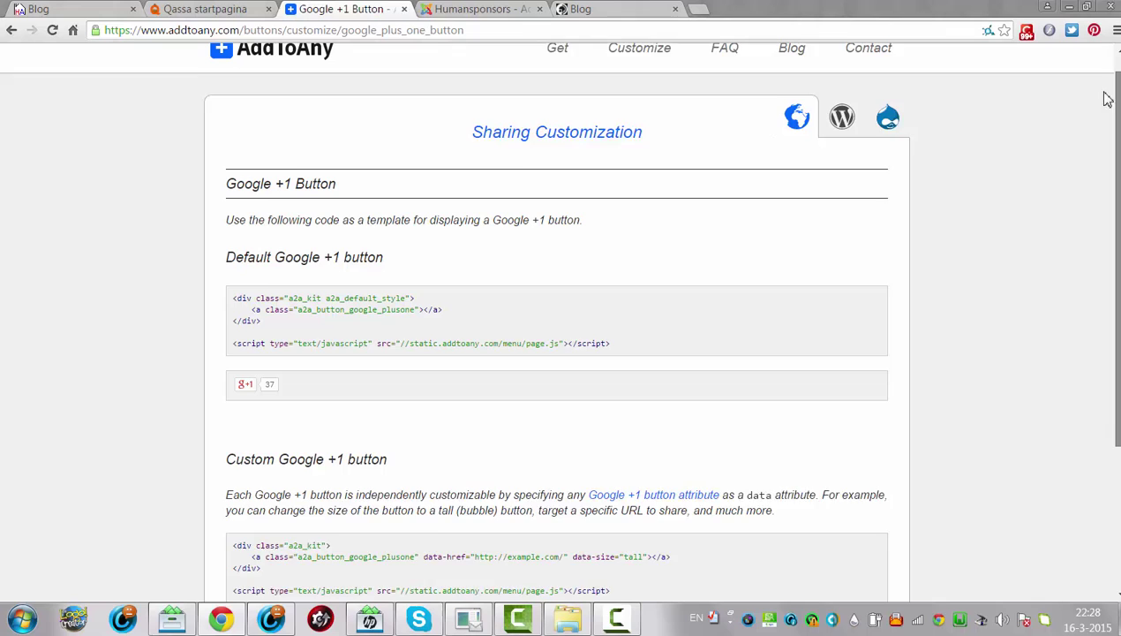
Return to the customization overview, open the Universal Email Button page, and try Outlook.com in its email menu
{"action": "left_click", "coordinate": [11, 32]}
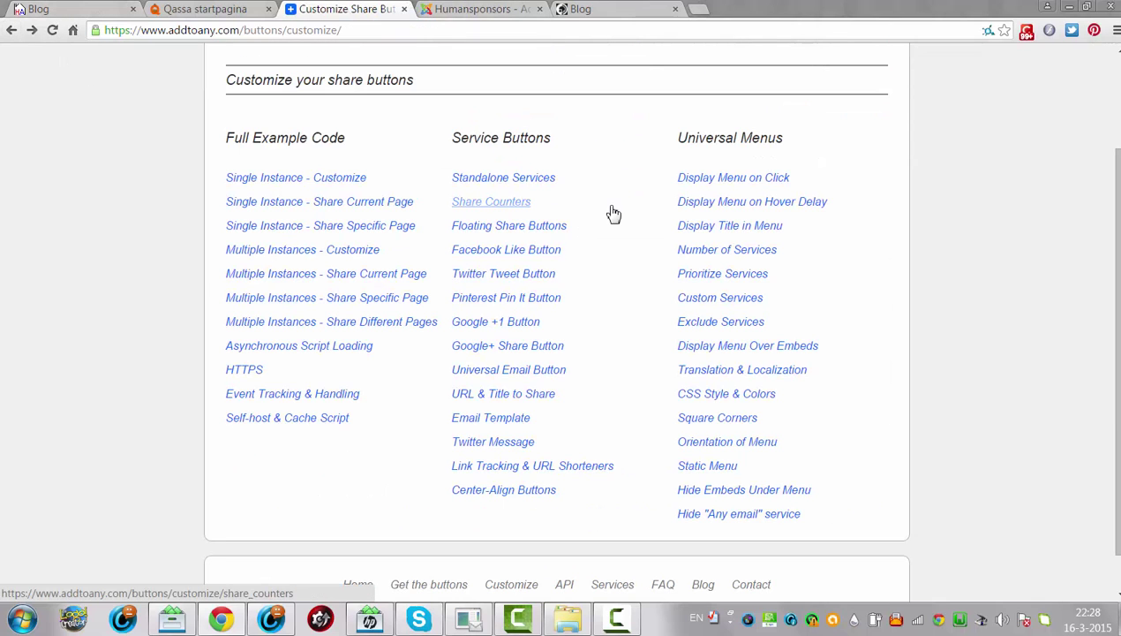
{"action": "left_click", "coordinate": [525, 377]}
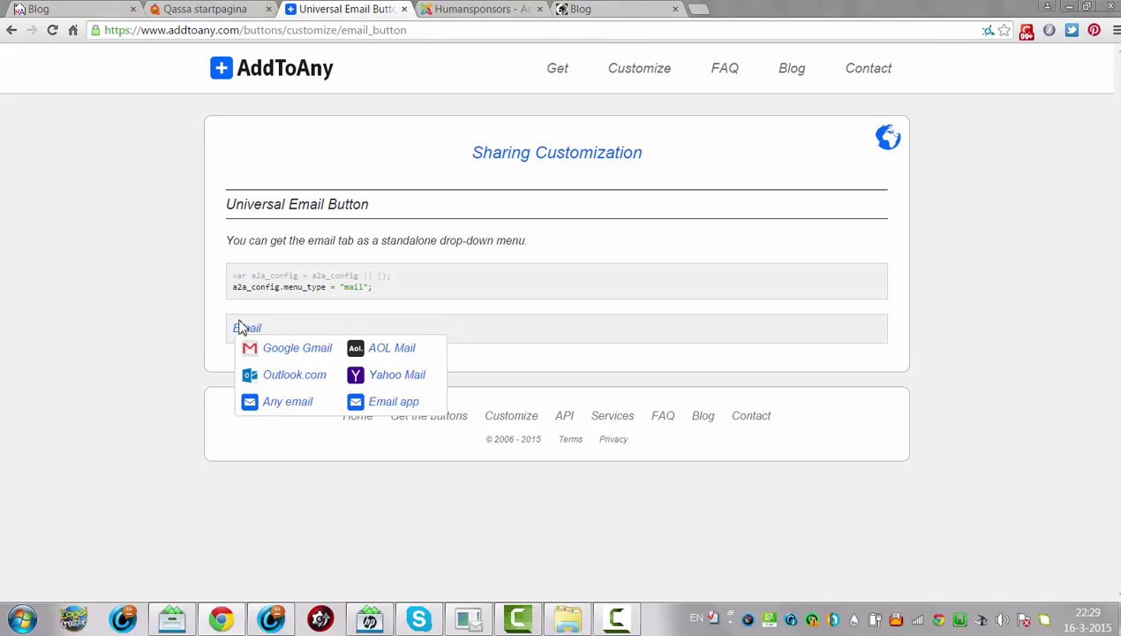
{"action": "mouse_move", "coordinate": [247, 335]}
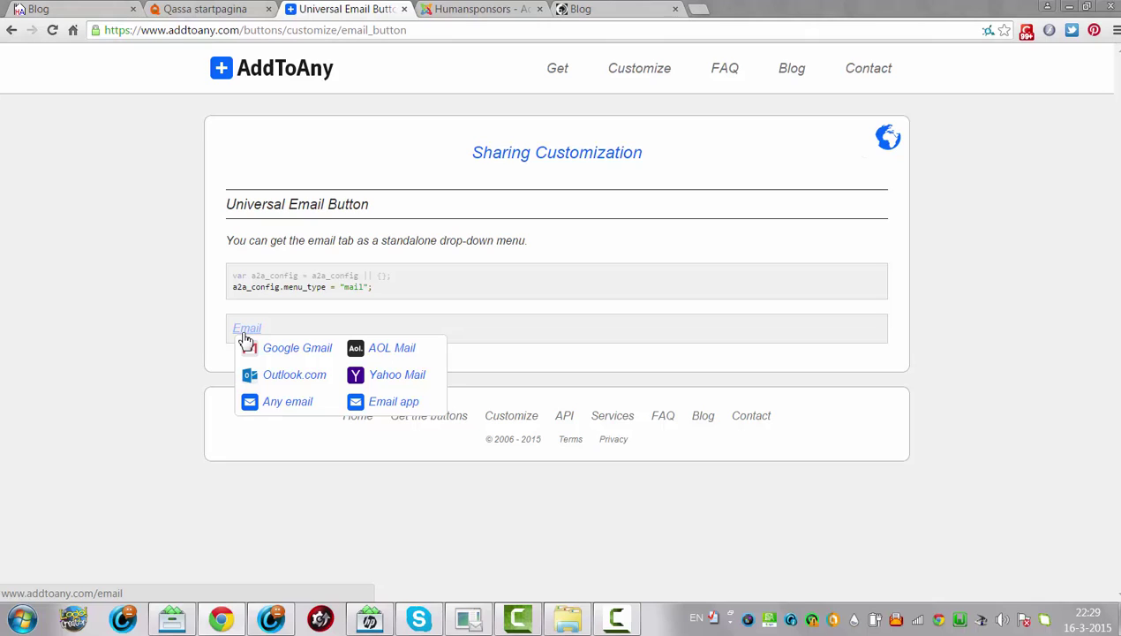
{"action": "left_click", "coordinate": [270, 385]}
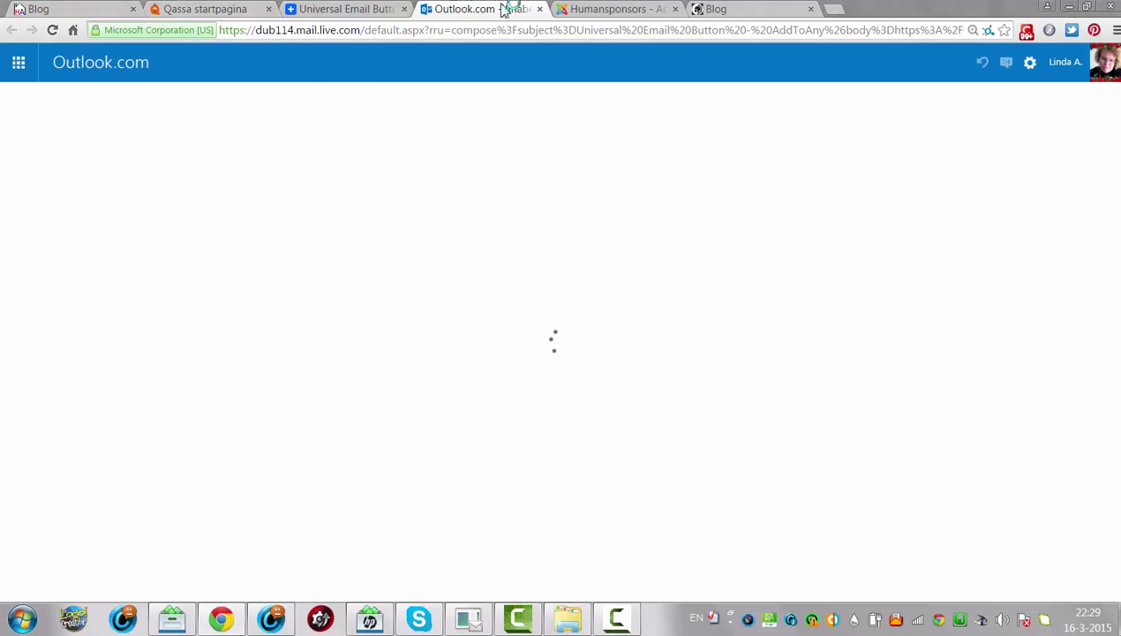
Close the Outlook.com compose page and open Share Counters from AddToAny's customization overview
{"action": "left_click", "coordinate": [541, 9]}
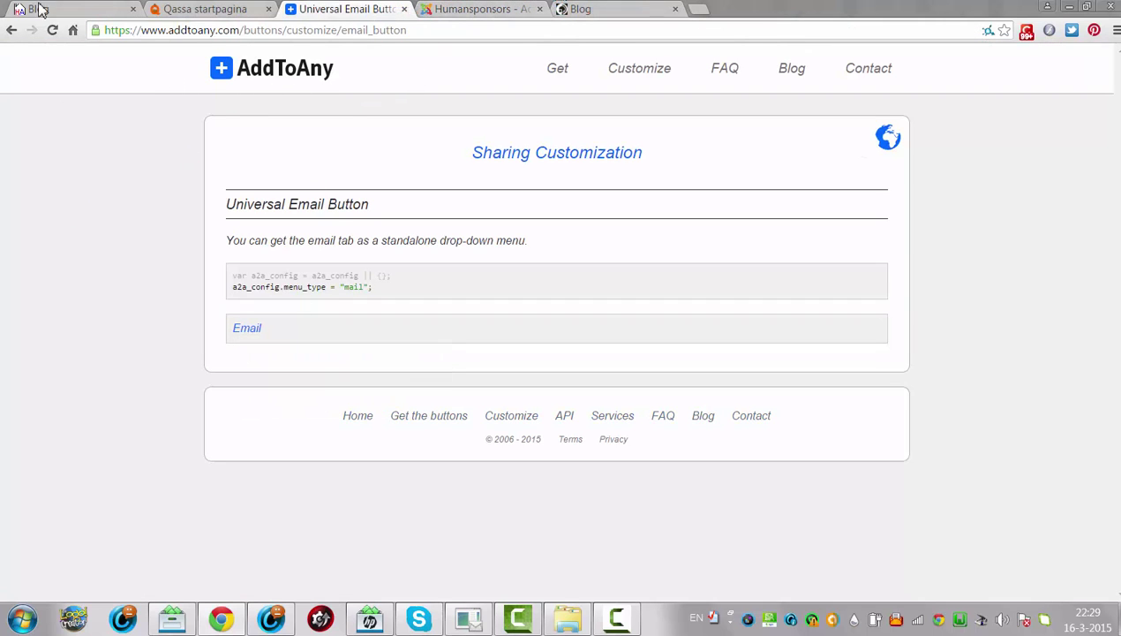
{"action": "left_click", "coordinate": [11, 33]}
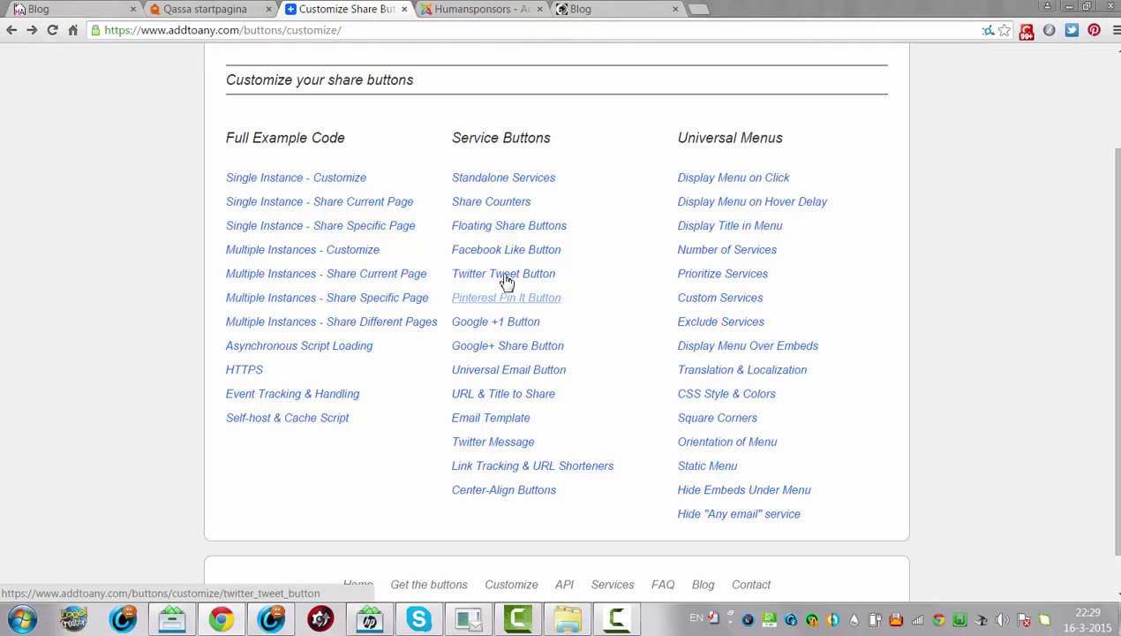
{"action": "left_click", "coordinate": [468, 205]}
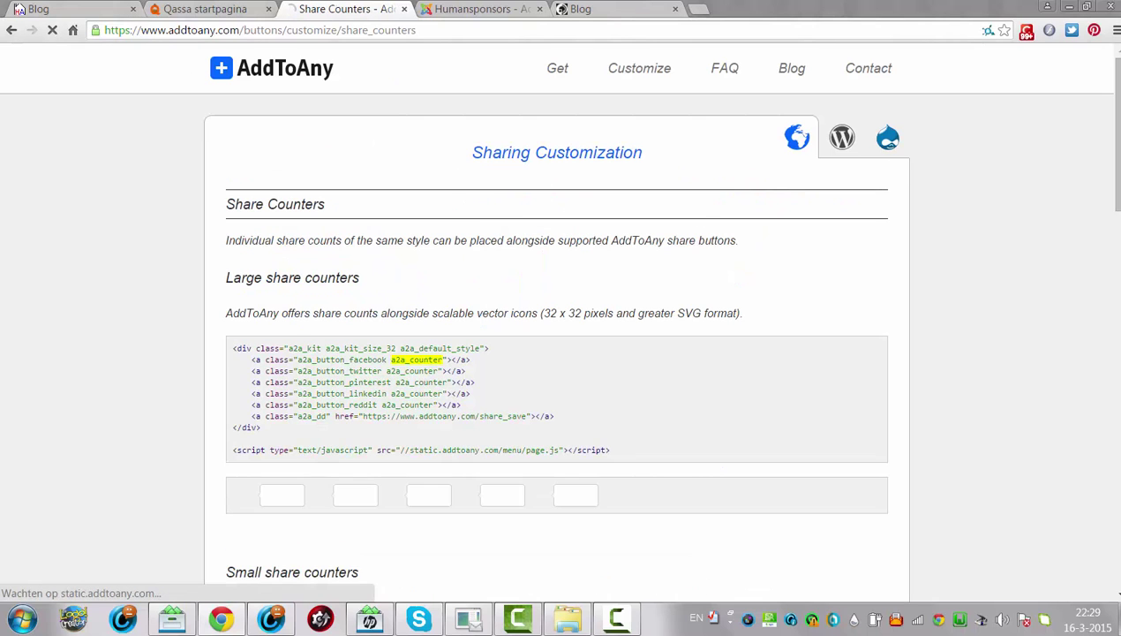
Examine the large, small and infinitely scalable share counter examples with their code on the Share Counters page
{"action": "scroll", "coordinate": [556, 353], "scroll_direction": "down", "scroll_amount": 3}
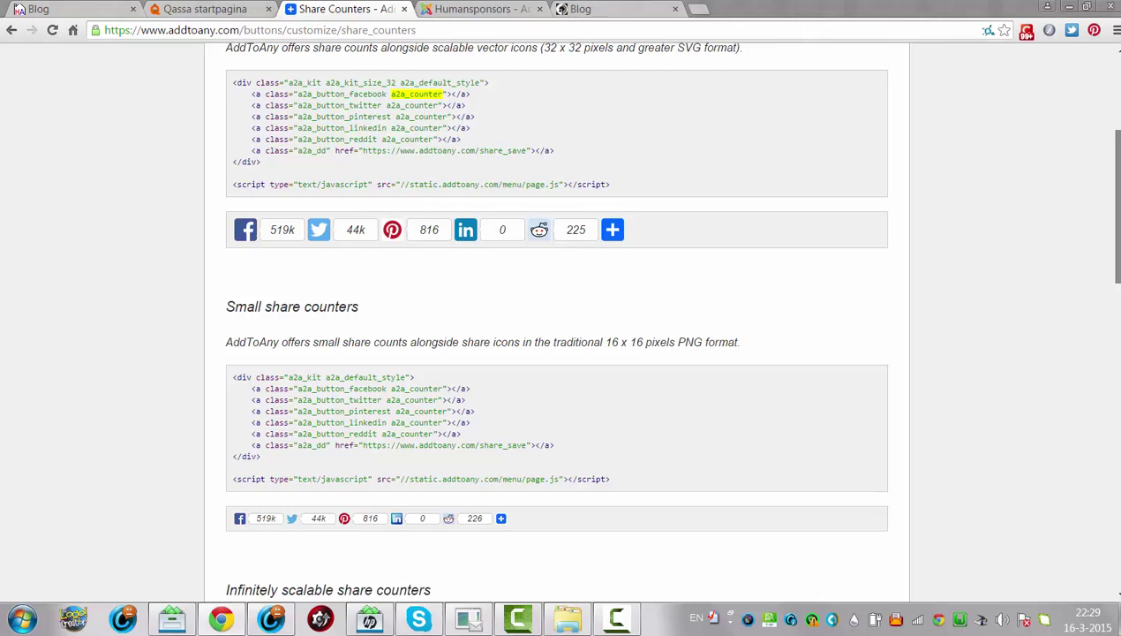
{"action": "scroll", "coordinate": [1119, 194], "scroll_direction": "up", "scroll_amount": 2}
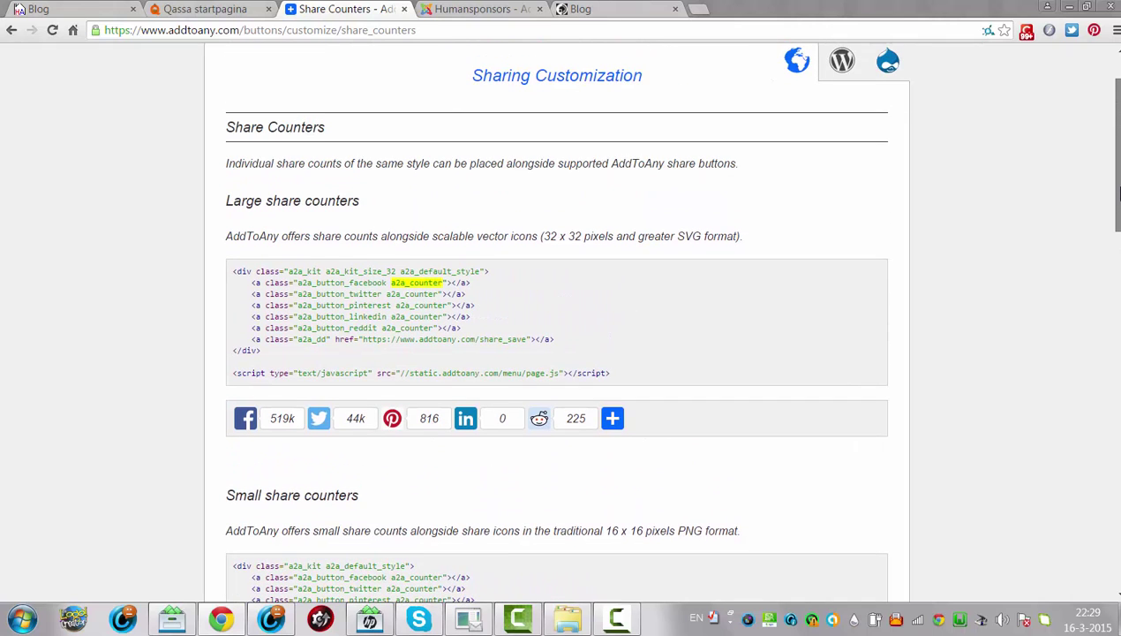
{"action": "scroll", "coordinate": [1119, 194], "scroll_direction": "down", "scroll_amount": 2}
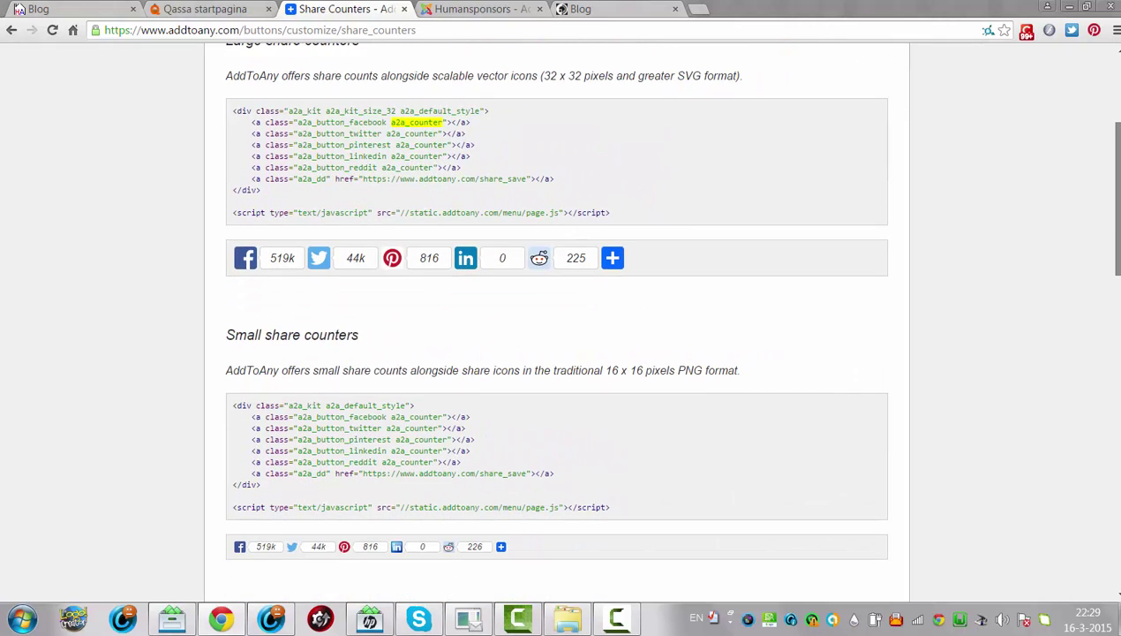
{"action": "scroll", "coordinate": [556, 318], "scroll_direction": "down", "scroll_amount": 2}
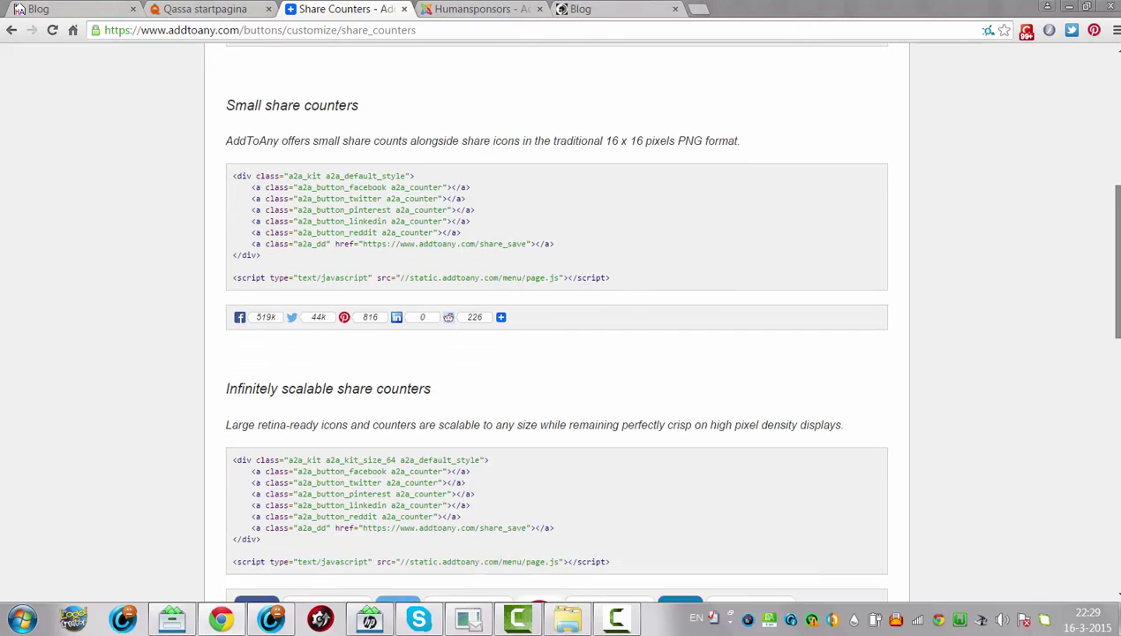
{"action": "scroll", "coordinate": [1117, 189], "scroll_direction": "up", "scroll_amount": 3}
{"action": "scroll", "coordinate": [1117, 189], "scroll_direction": "up", "scroll_amount": 2}
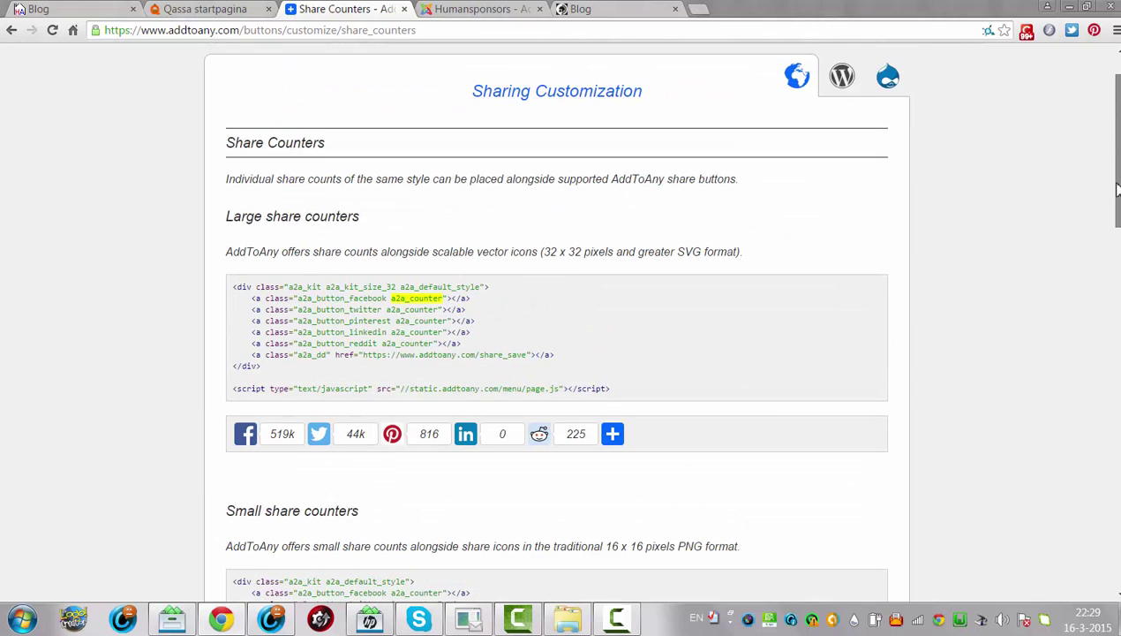
{"action": "left_click_drag", "start_coordinate": [1117, 189], "coordinate": [1115, 175]}
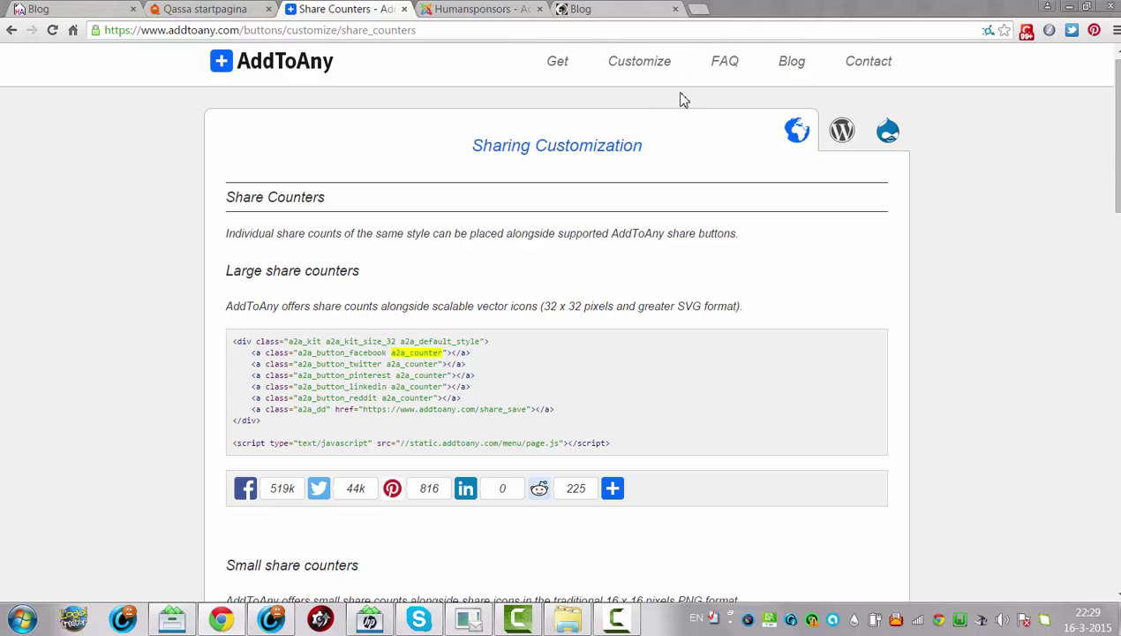
Open AddToAny's page for getting share buttons, review the supported platforms, and return to the Share Counters page
{"action": "left_click", "coordinate": [565, 71]}
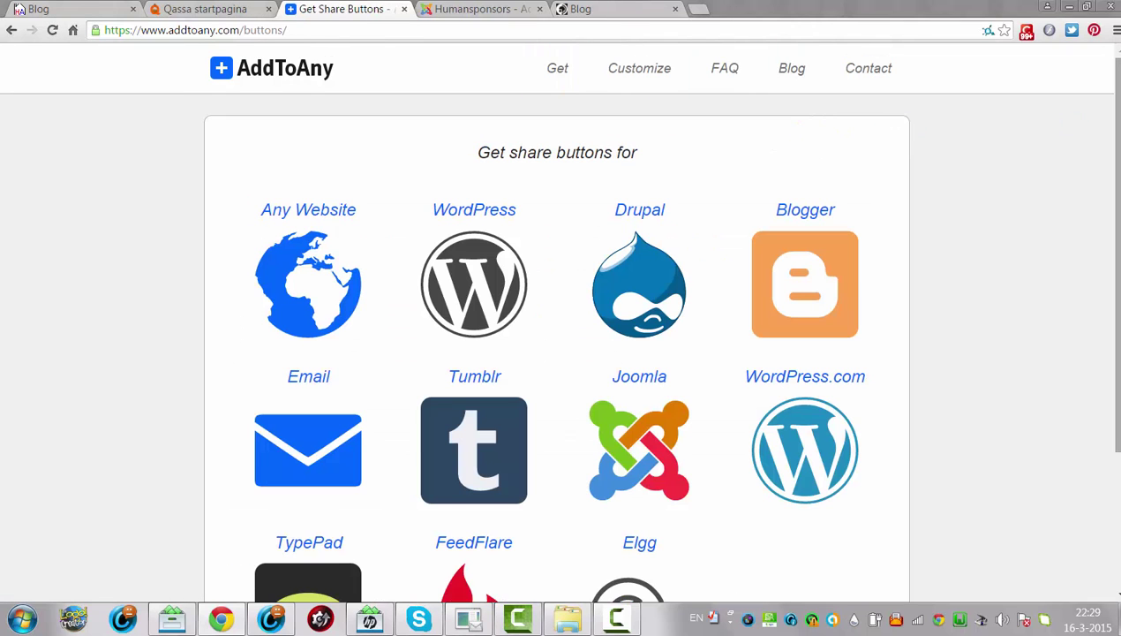
{"action": "scroll", "coordinate": [508, 177], "scroll_direction": "down", "scroll_amount": 3}
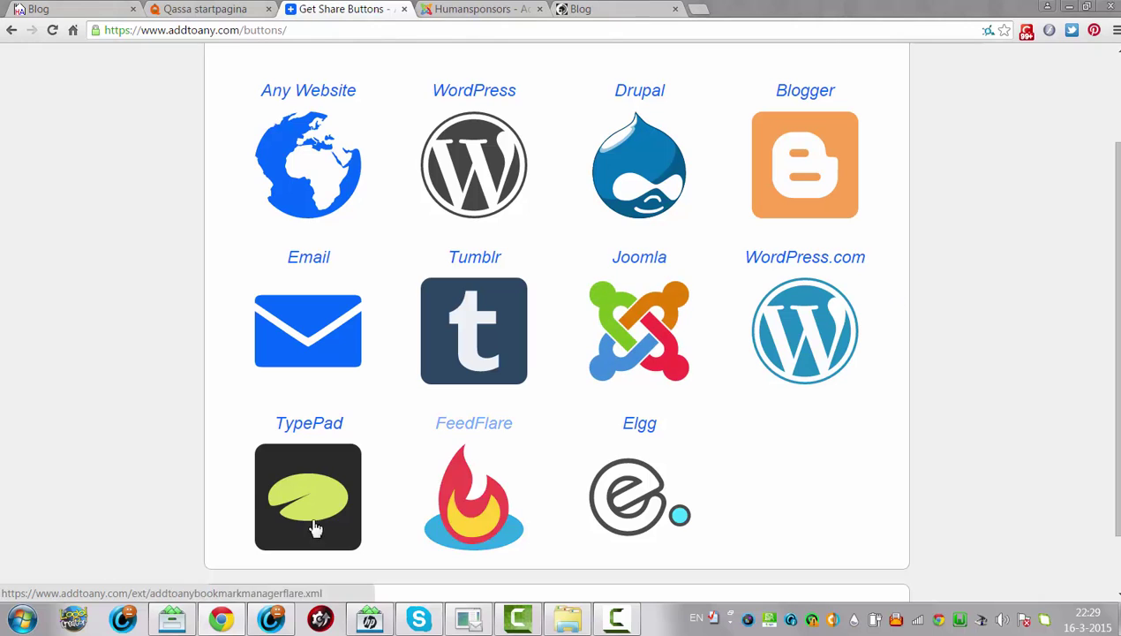
{"action": "scroll", "coordinate": [771, 419], "scroll_direction": "down", "scroll_amount": 1}
{"action": "scroll", "coordinate": [770, 419], "scroll_direction": "up", "scroll_amount": 2}
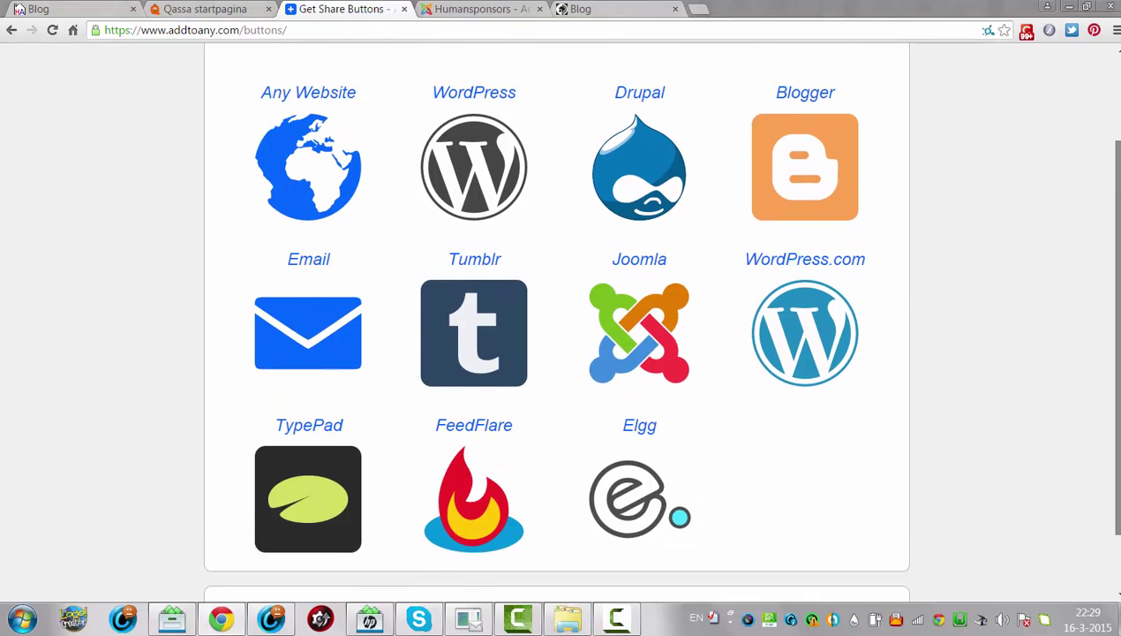
{"action": "scroll", "coordinate": [1108, 190], "scroll_direction": "up", "scroll_amount": 1}
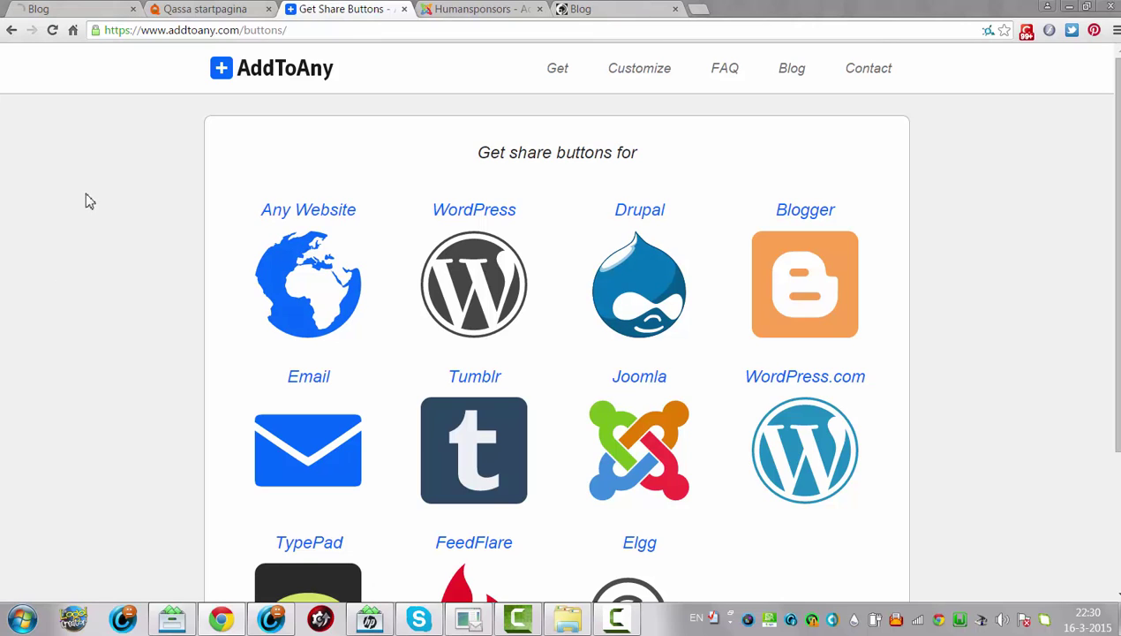
{"action": "left_click", "coordinate": [8, 32]}
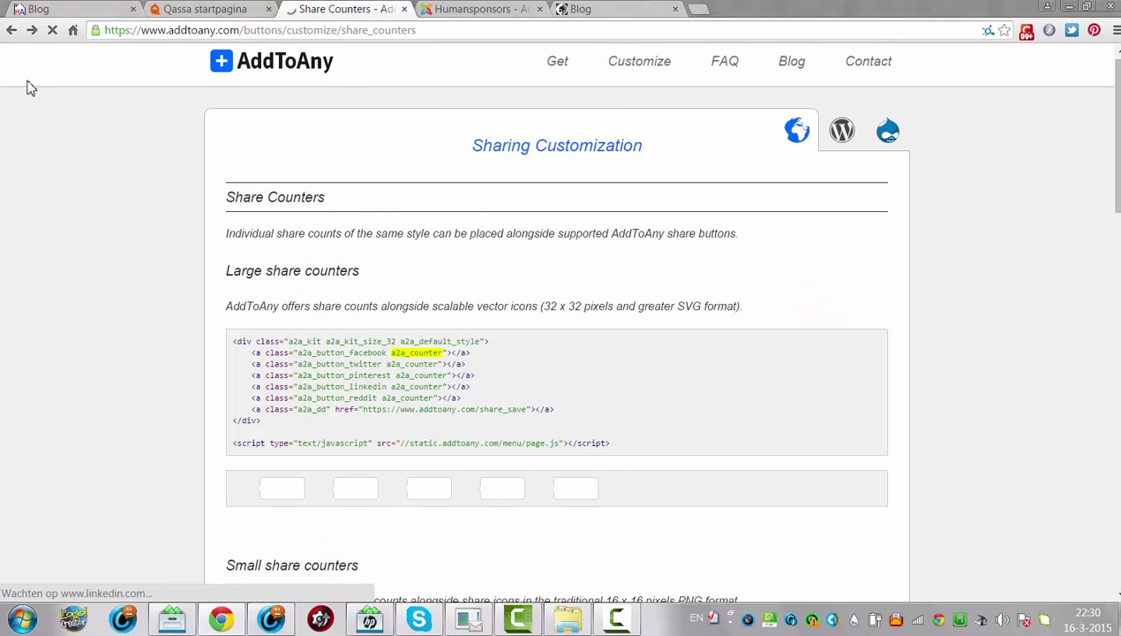